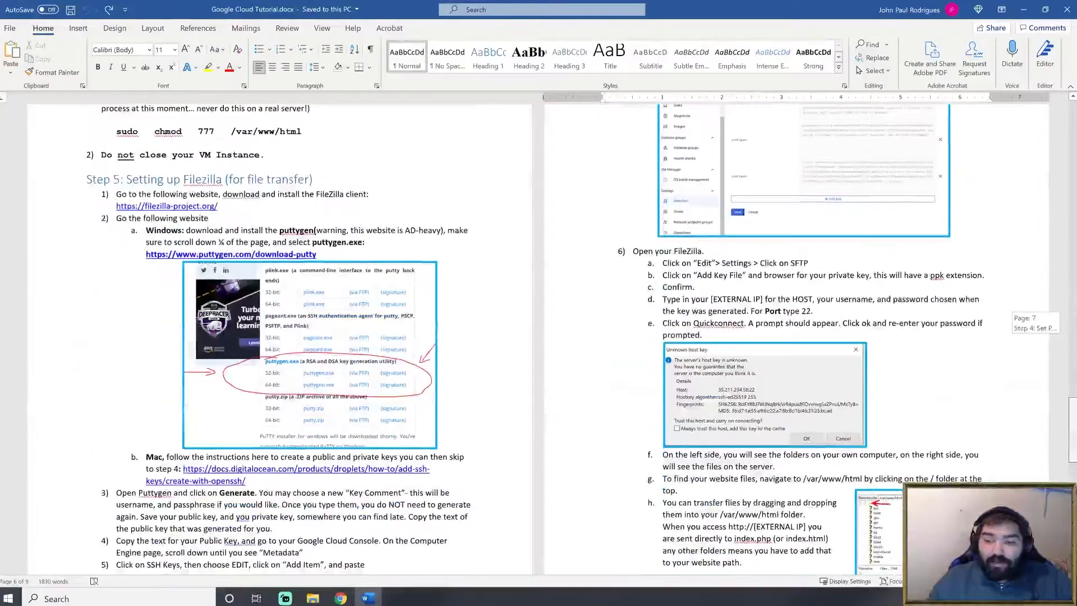
# Step: Review Word's Step 4 sudo chmod 777 /var/www/html instructions, then restore the phpMyAdmin Chrome window
pyautogui.scroll(6, 538, 336)
pyautogui.scroll(-1, 539, 336)
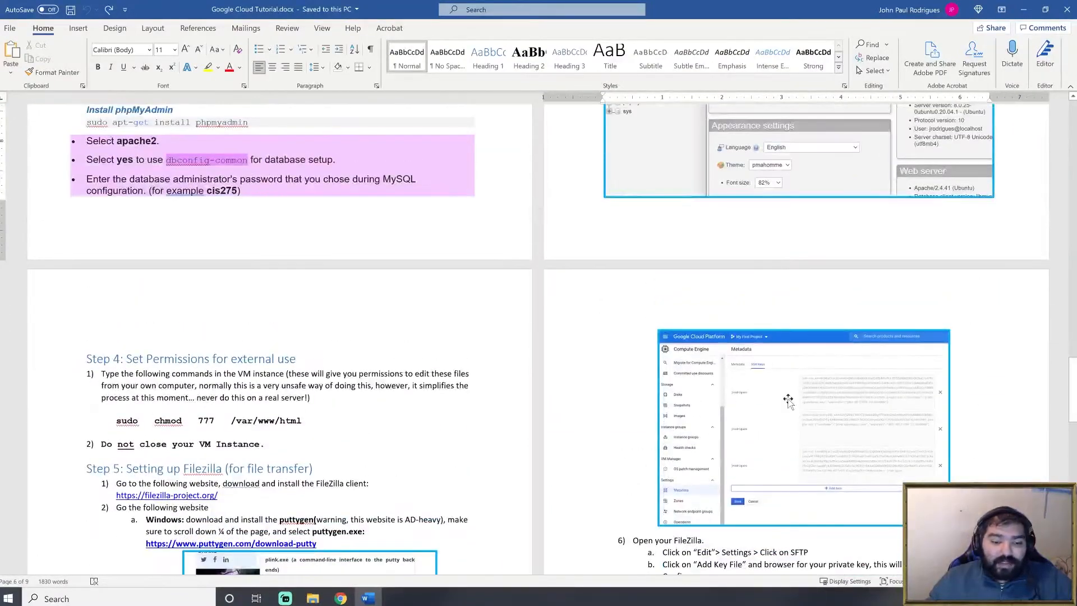
pyautogui.click(163, 359)
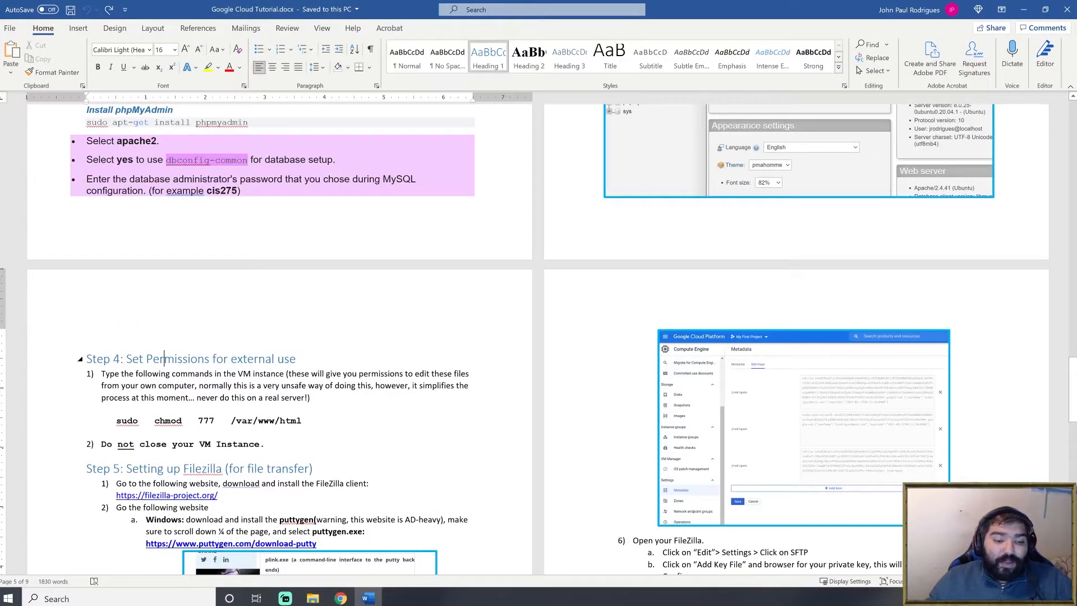
pyautogui.click(253, 374)
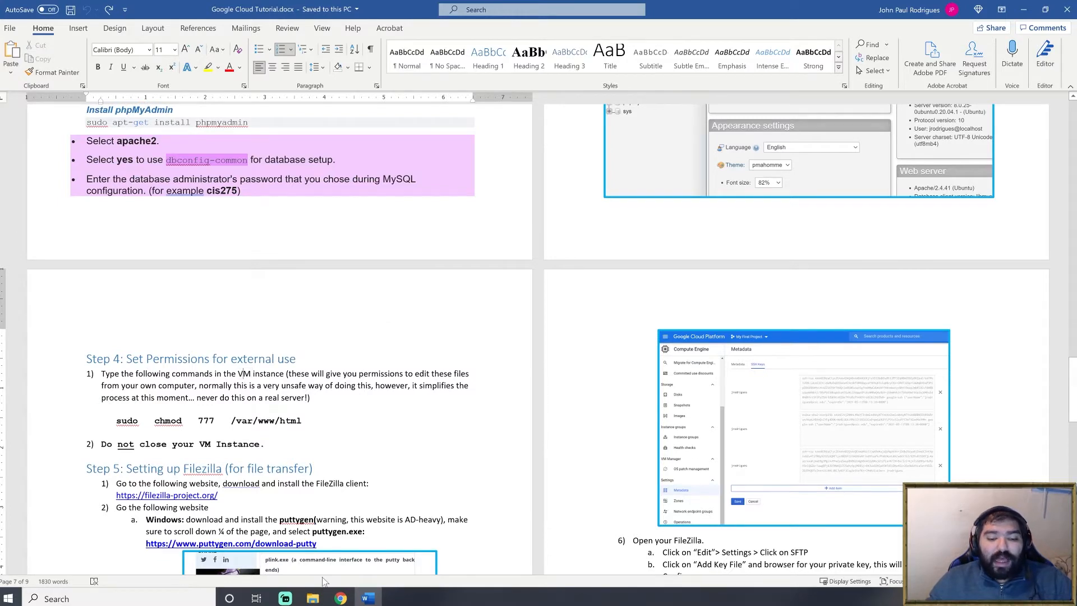
pyautogui.click(341, 599)
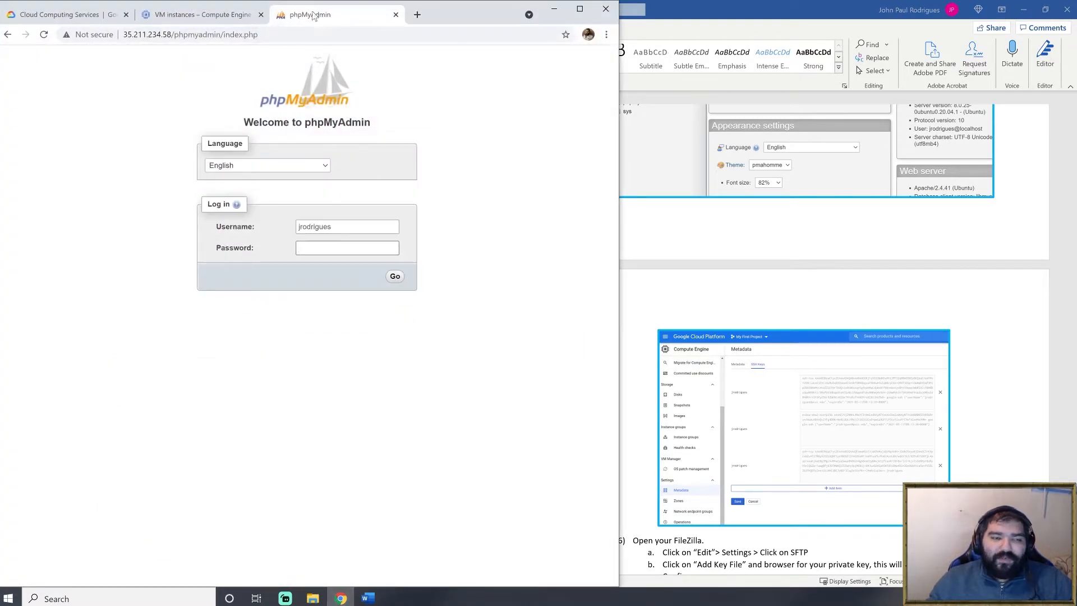
# Step: Maximize Chrome, go to cloud.google.com, and close the extra phpMyAdmin tabs
pyautogui.click(222, 25)
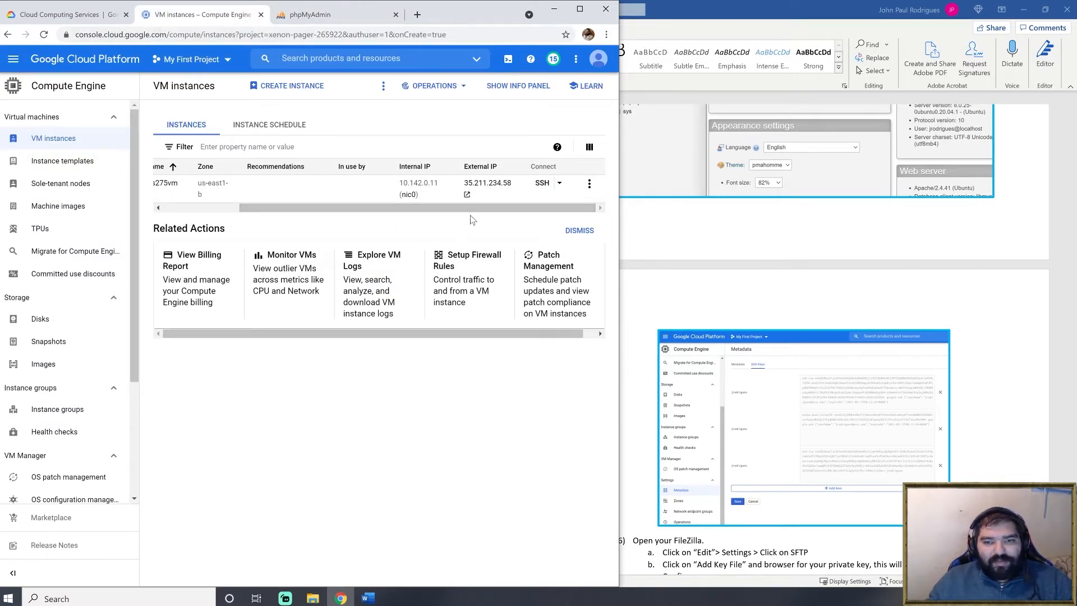
pyautogui.moveTo(474, 209); pyautogui.dragTo(398, 210)
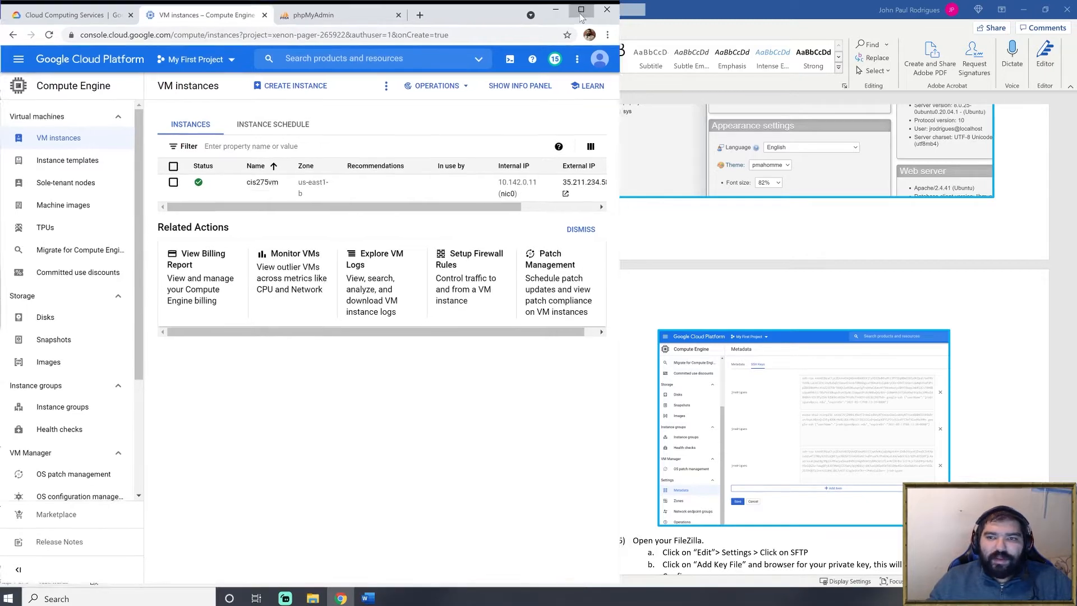
pyautogui.click(581, 16)
pyautogui.click(345, 32)
pyautogui.write('clo')
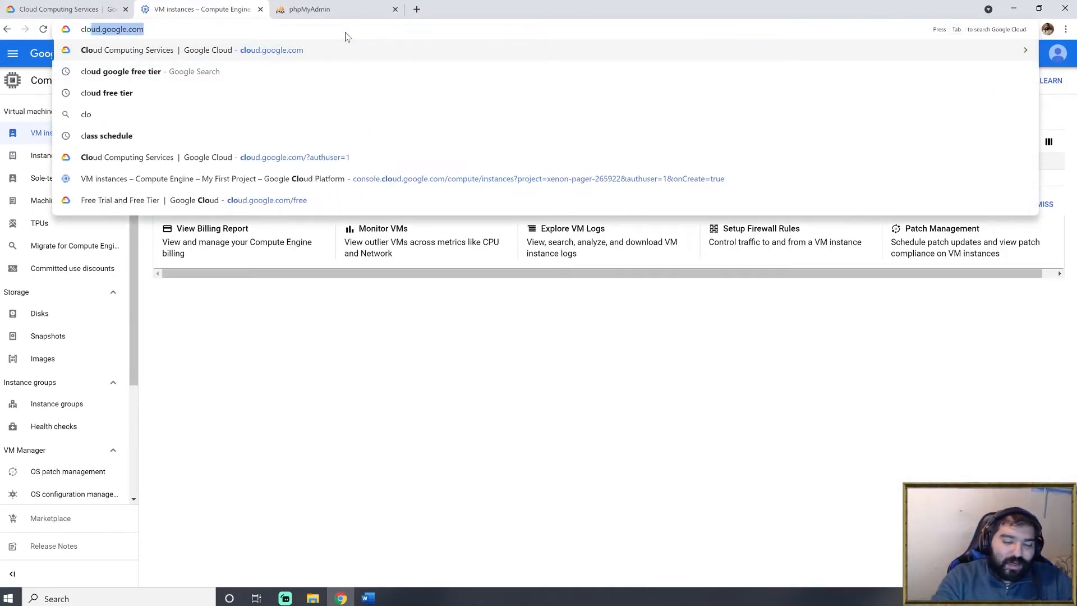
pyautogui.press('Return')
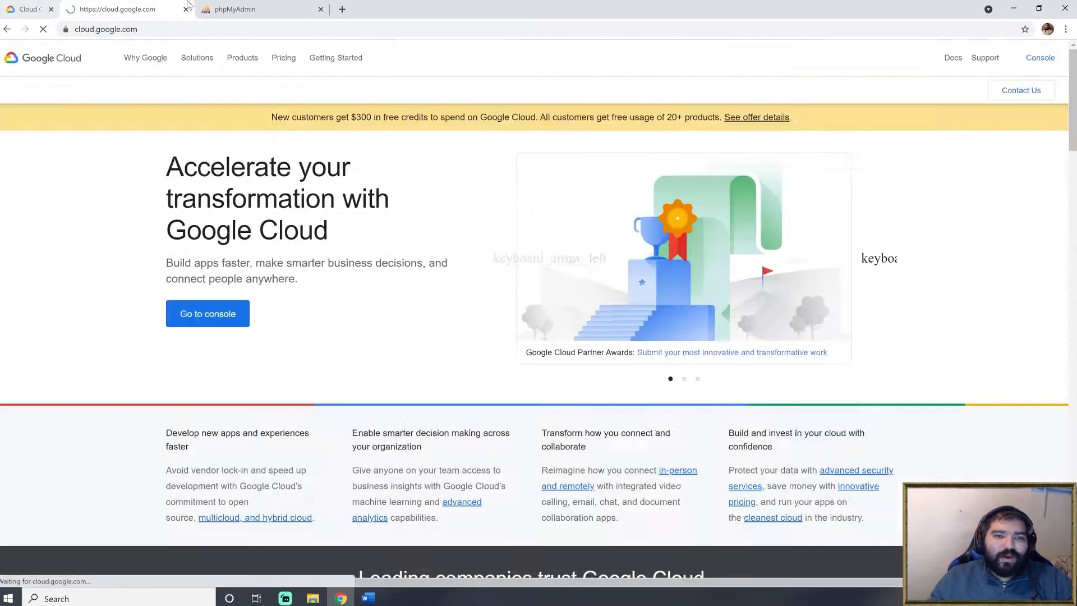
pyautogui.click(186, 9)
pyautogui.click(187, 9)
# Step: Switch Google accounts, open the Cloud console, and go to Compute Engine > VM instances
pyautogui.click(1050, 65)
pyautogui.click(957, 227)
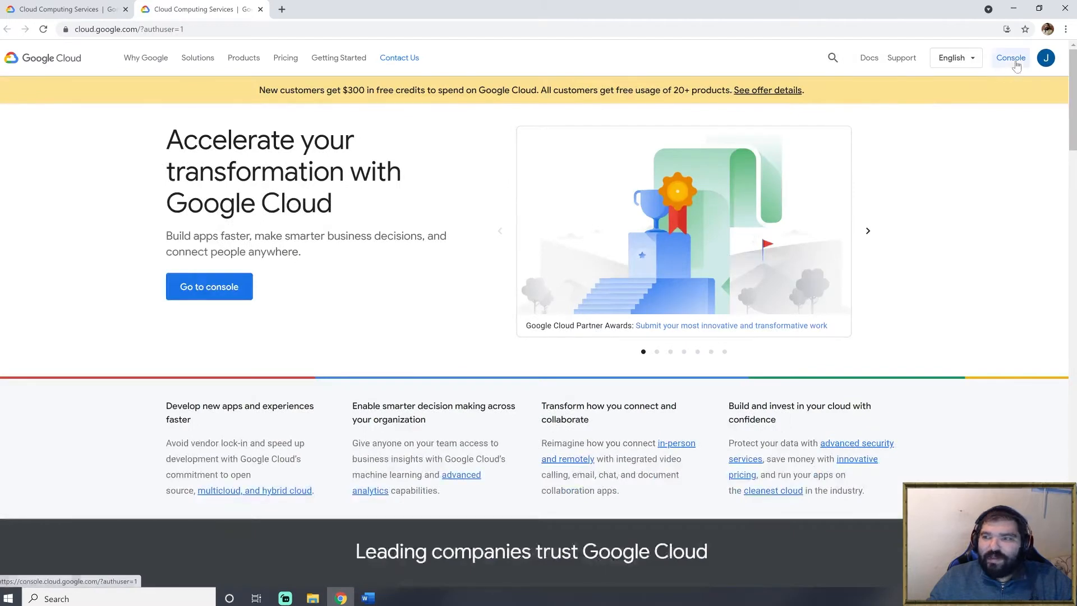
pyautogui.click(1014, 63)
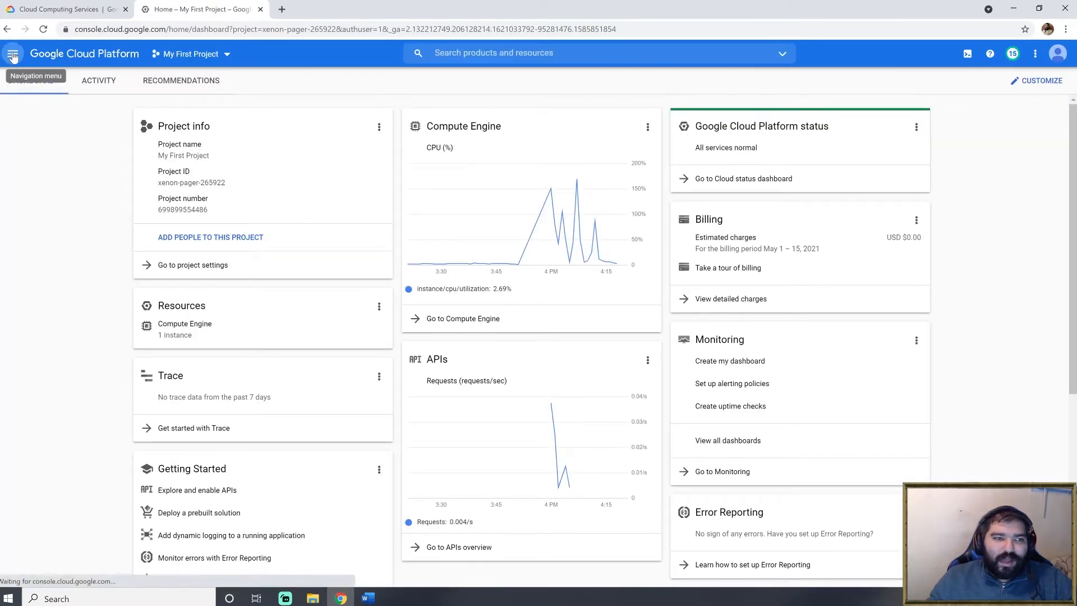
pyautogui.click(13, 55)
pyautogui.moveTo(71, 430)
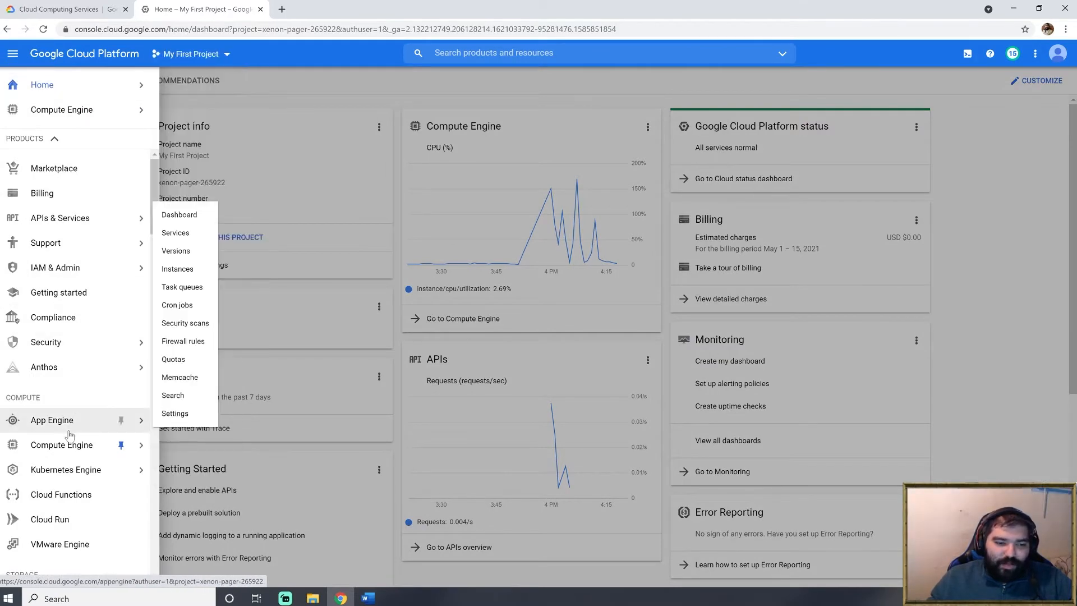
pyautogui.moveTo(93, 444)
pyautogui.click(196, 72)
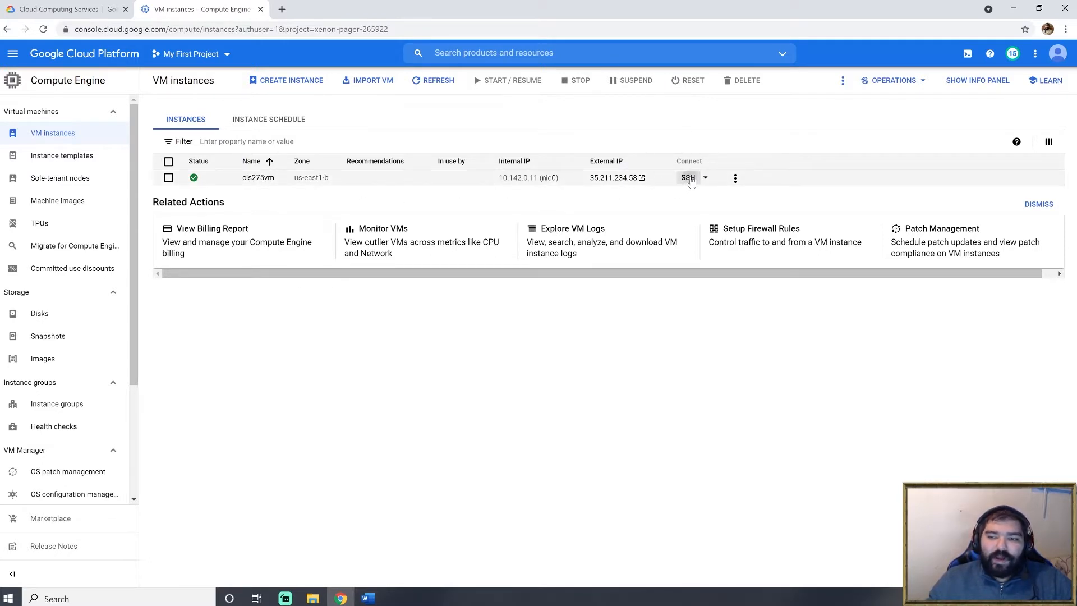
# Step: Start an SSH terminal on cis275vm, then switch back to the Word tutorial
pyautogui.click(689, 178)
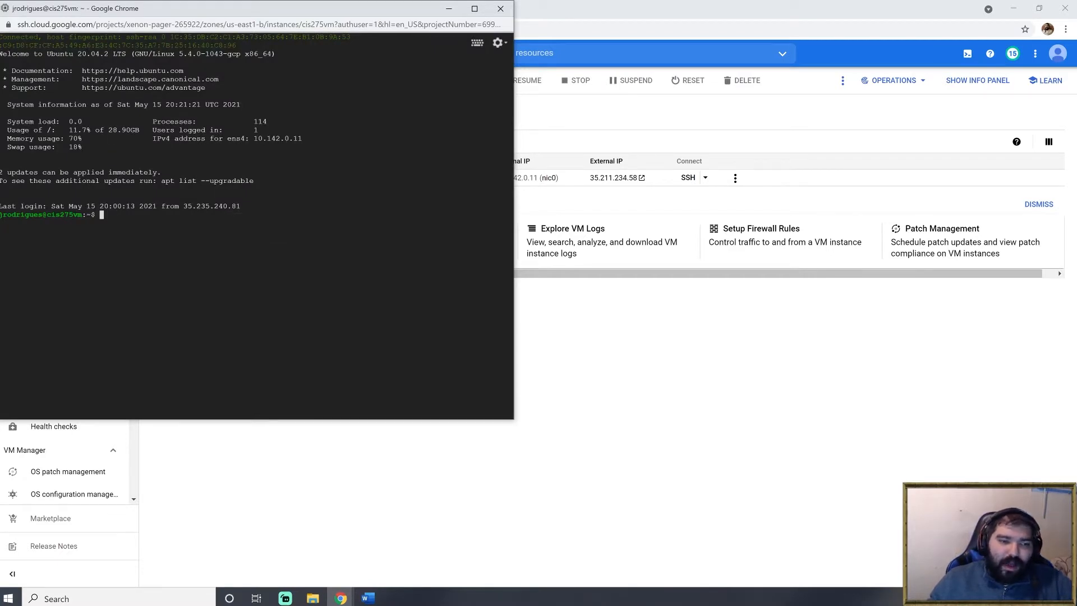
pyautogui.click(367, 598)
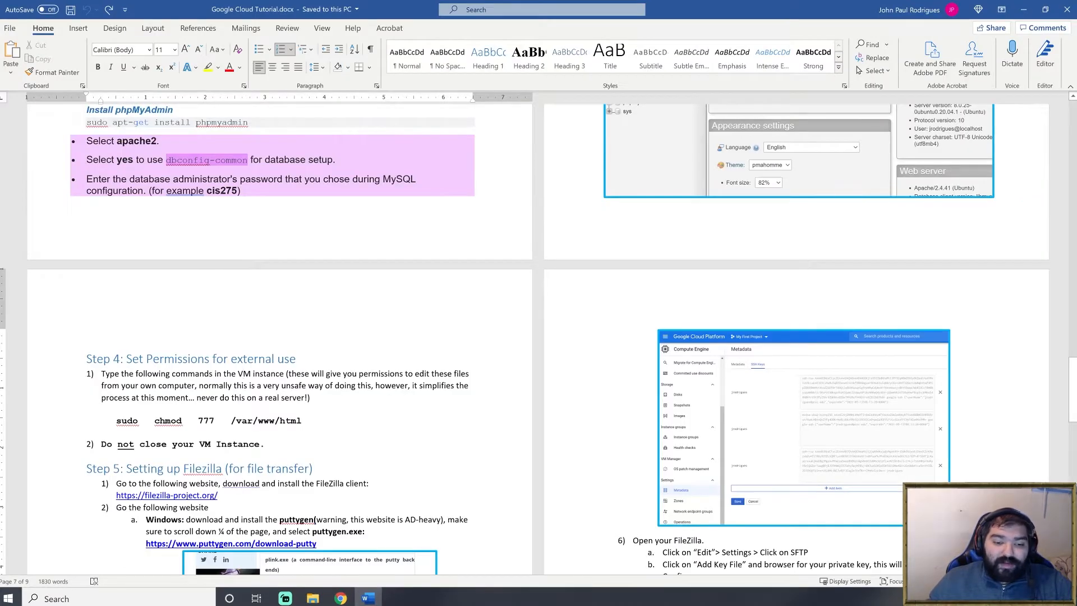
# Step: Copy 'sudo chmod 777 /var/www/html' from Word and paste it at the cis275vm SSH prompt
pyautogui.click(328, 431)
pyautogui.moveTo(303, 421); pyautogui.dragTo(116, 421)
pyautogui.hotkey('ctrl', 'c')
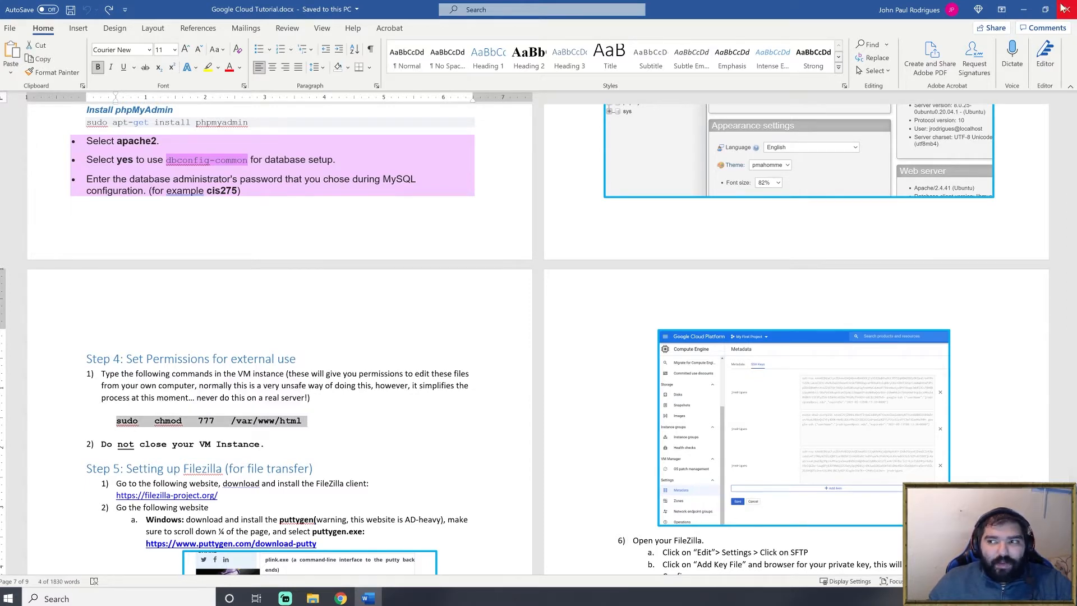
pyautogui.click(1023, 10)
pyautogui.hotkey('ctrl', 'v')
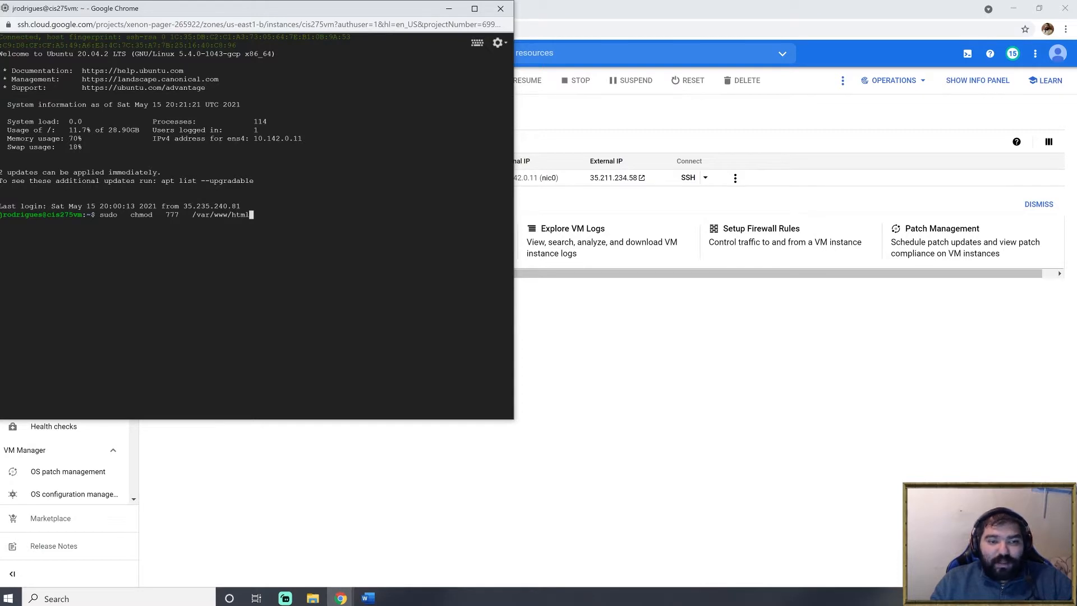
# Step: Check and run sudo chmod 777 /var/www/html on cis275vm, then return to Word
pyautogui.press('Left')
pyautogui.press('Left')
pyautogui.press('Left')
pyautogui.press('Left')
pyautogui.press('Left')
pyautogui.press('Left')
pyautogui.press('Left')
pyautogui.press('Left')
pyautogui.press('Left')
pyautogui.press('Left')
pyautogui.press('Left')
pyautogui.press('Left')
pyautogui.press('Left')
pyautogui.press('Left')
pyautogui.press('Left')
pyautogui.press('Right')
pyautogui.press('Right')
pyautogui.press('Right')
pyautogui.press('Right')
pyautogui.press('Right')
pyautogui.press('Right')
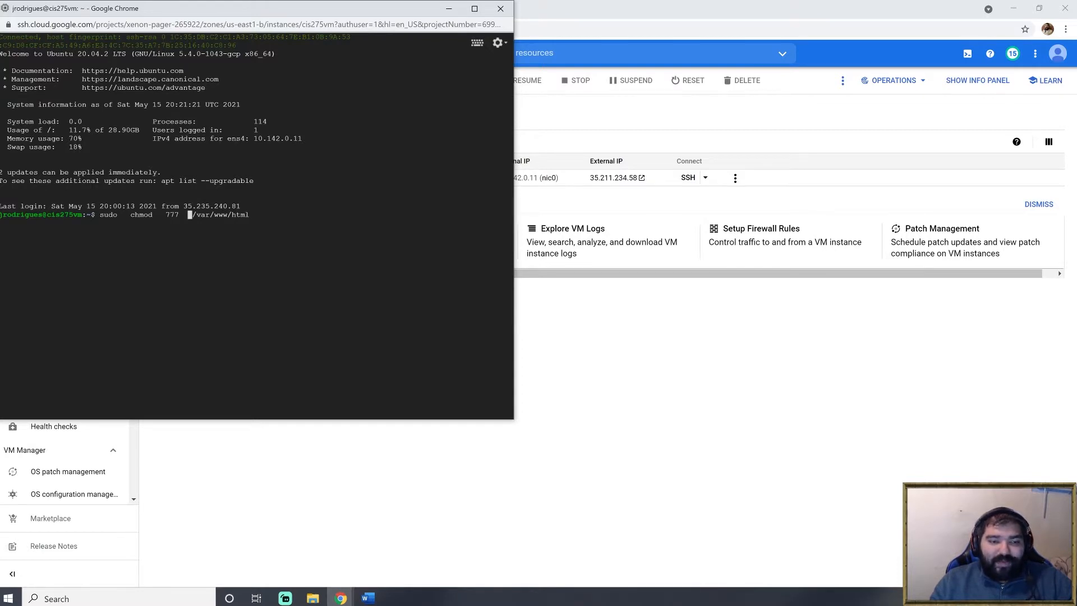
pyautogui.press('Right')
pyautogui.press('Right')
pyautogui.press('Right')
pyautogui.press('Right')
pyautogui.press('Right')
pyautogui.press('Right')
pyautogui.press('Right')
pyautogui.press('Right')
pyautogui.press('Right')
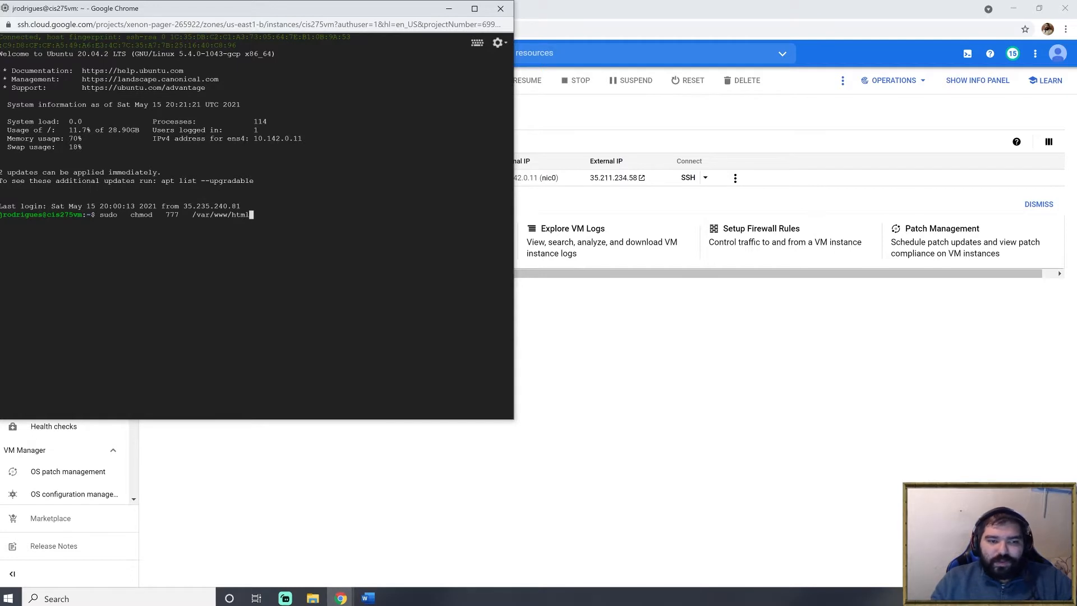
pyautogui.press('Return')
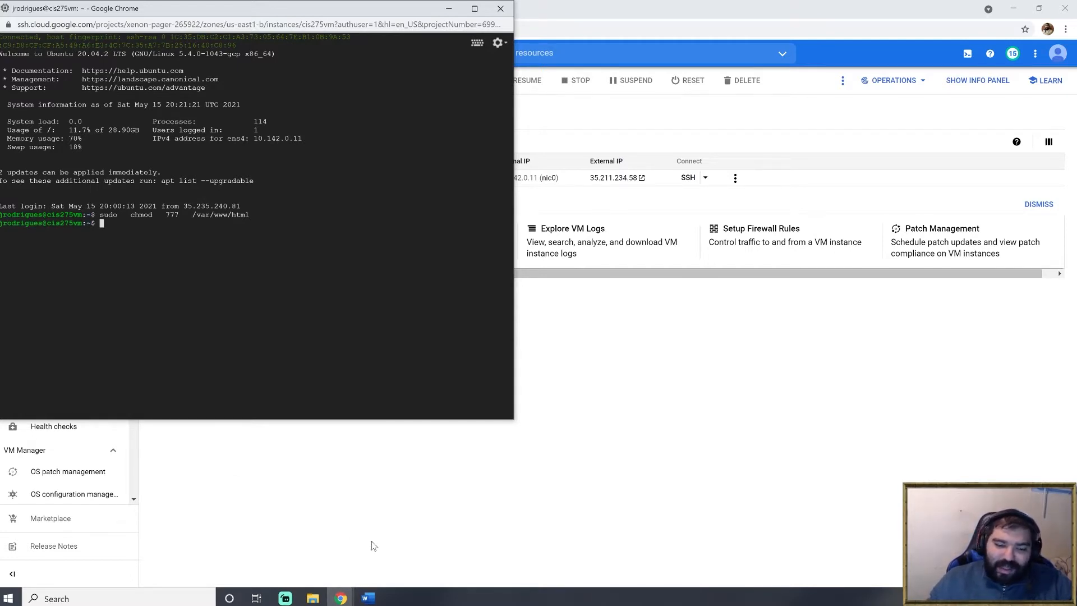
pyautogui.click(367, 598)
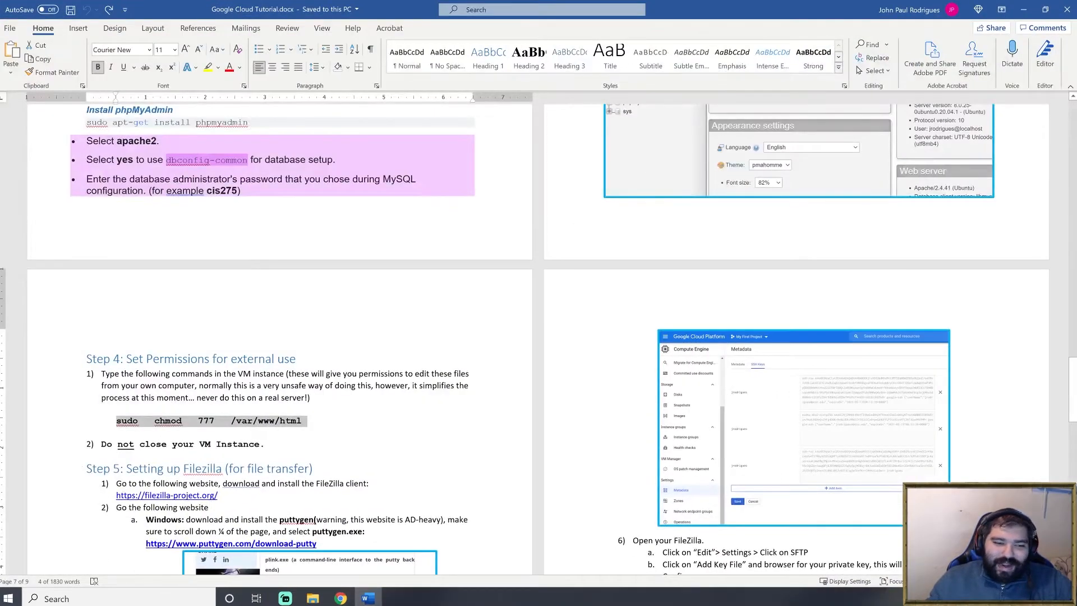
# Step: Snap Word to the right half, follow Step 5's filezilla-project.org link, and move the browser left
pyautogui.scroll(1, 281, 336)
pyautogui.scroll(-2, 281, 336)
pyautogui.press('super+Right')
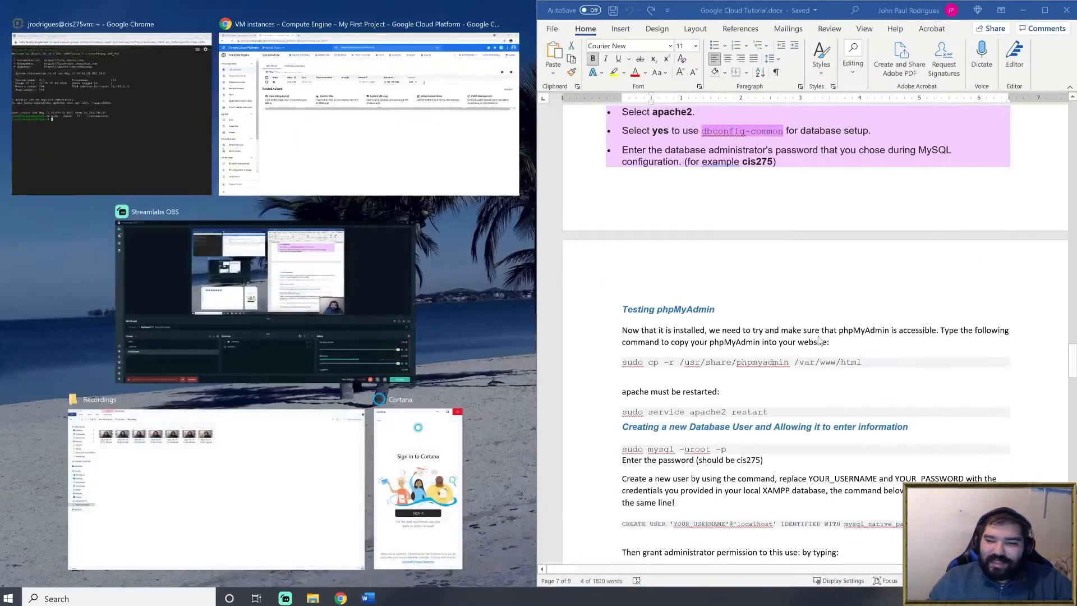
pyautogui.press('Escape')
pyautogui.moveTo(1072, 361); pyautogui.dragTo(1072, 427)
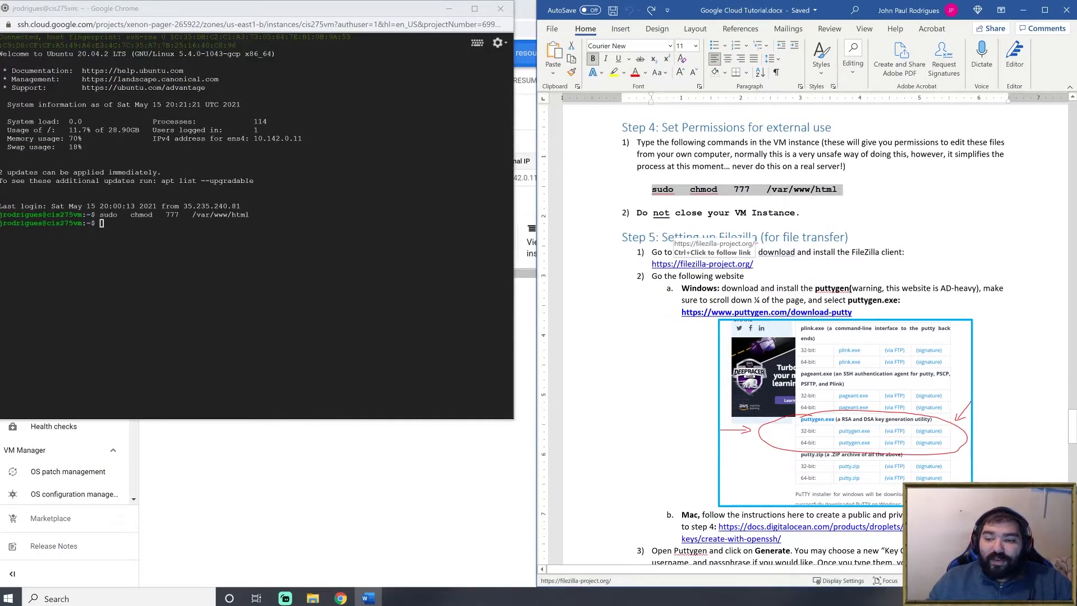
pyautogui.click(668, 263)
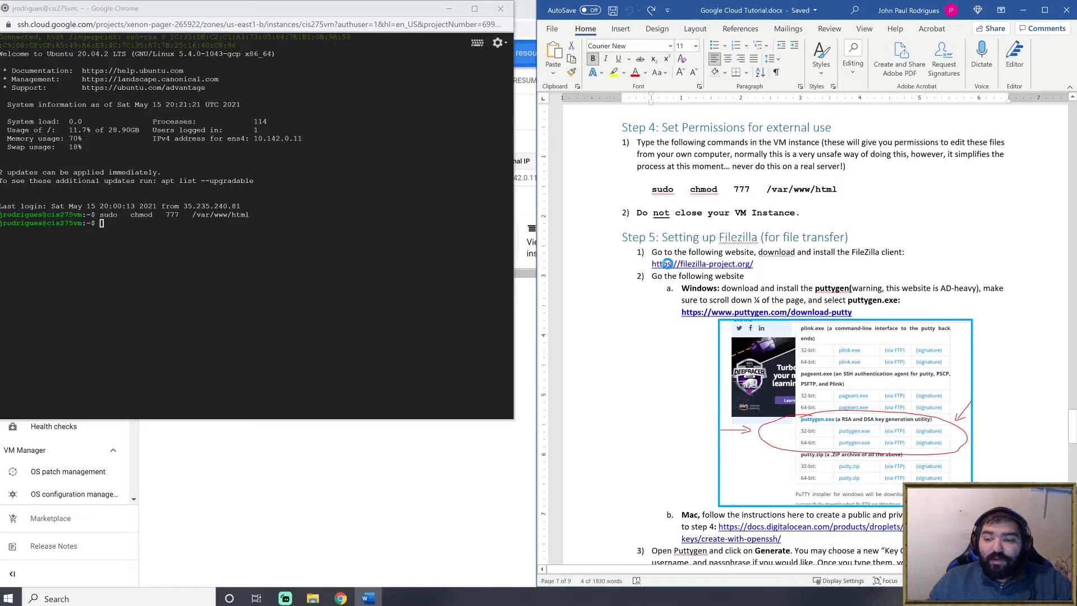
pyautogui.keyDown('ctrl'); pyautogui.click(667, 264); pyautogui.keyUp('ctrl')
pyautogui.moveTo(510, 12); pyautogui.dragTo(1, 236)
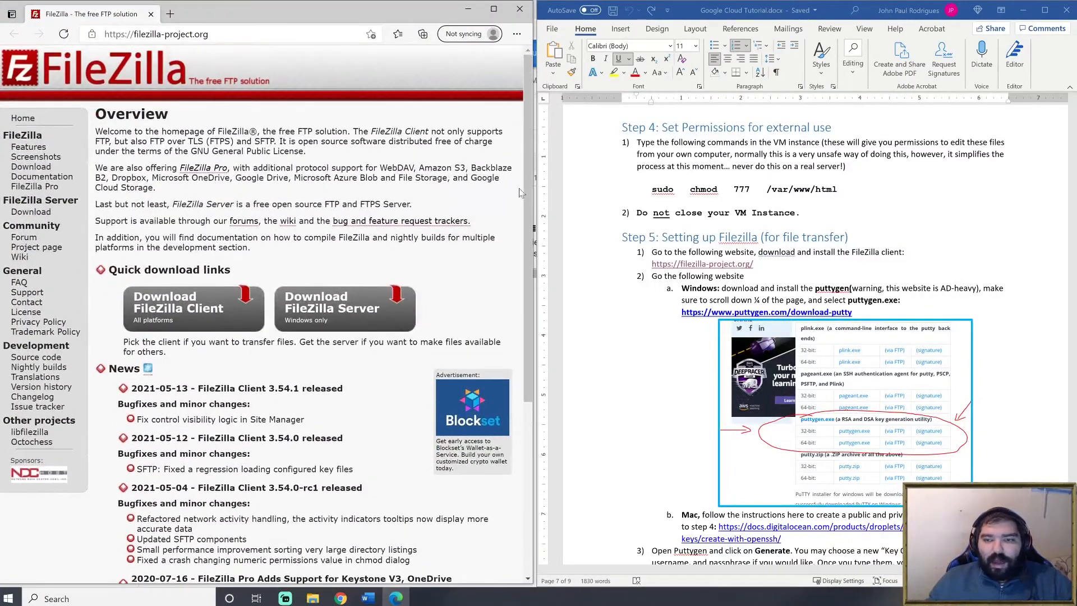
# Step: Open the FileZilla Client 3.54.1 download page for Windows 64-bit
pyautogui.moveTo(530, 190); pyautogui.dragTo(521, 265)
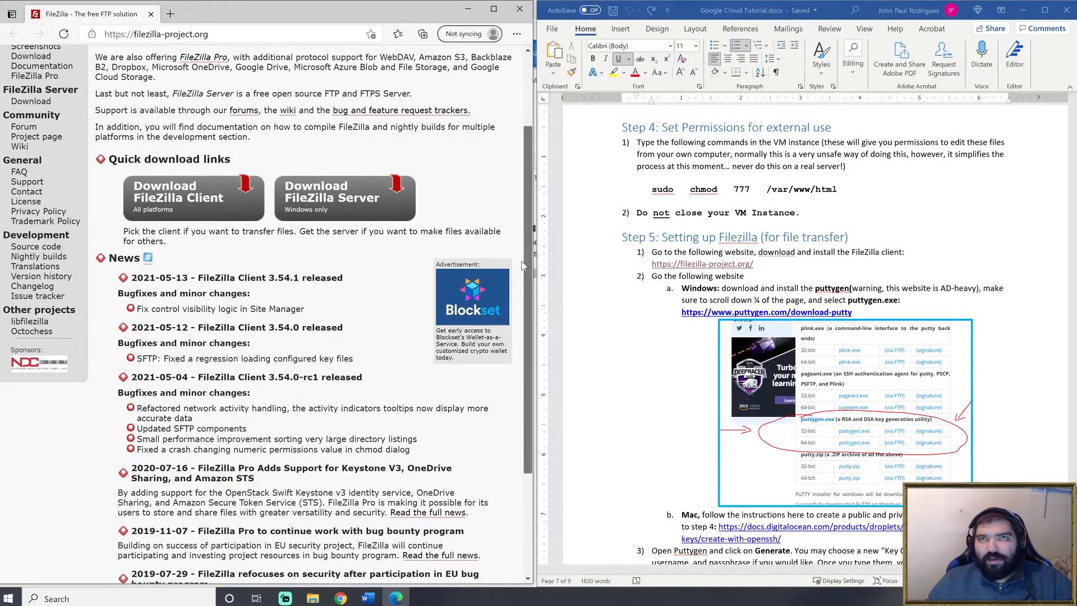
pyautogui.click(1058, 297)
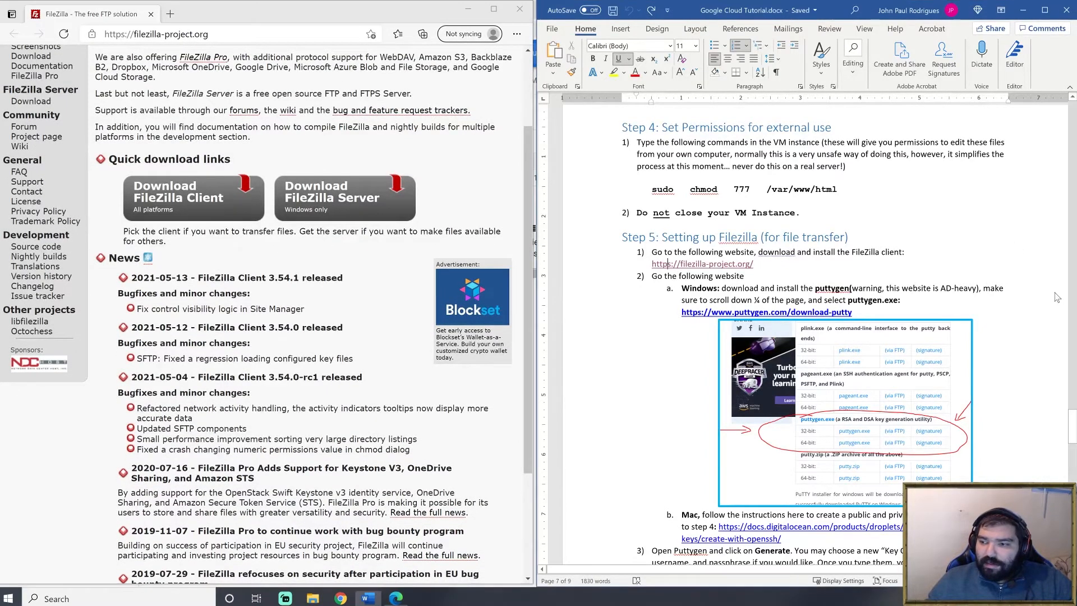
pyautogui.scroll(-3, 1057, 297)
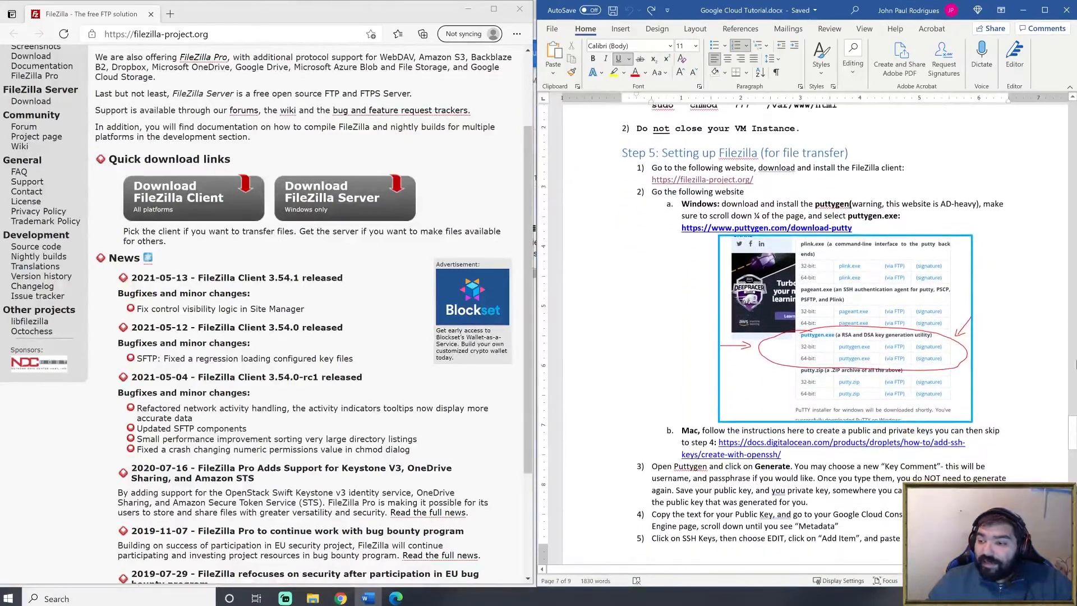
pyautogui.moveTo(1073, 425)
pyautogui.mouseDown()
pyautogui.moveTo(1073, 519)
pyautogui.moveTo(1073, 433)
pyautogui.mouseUp()
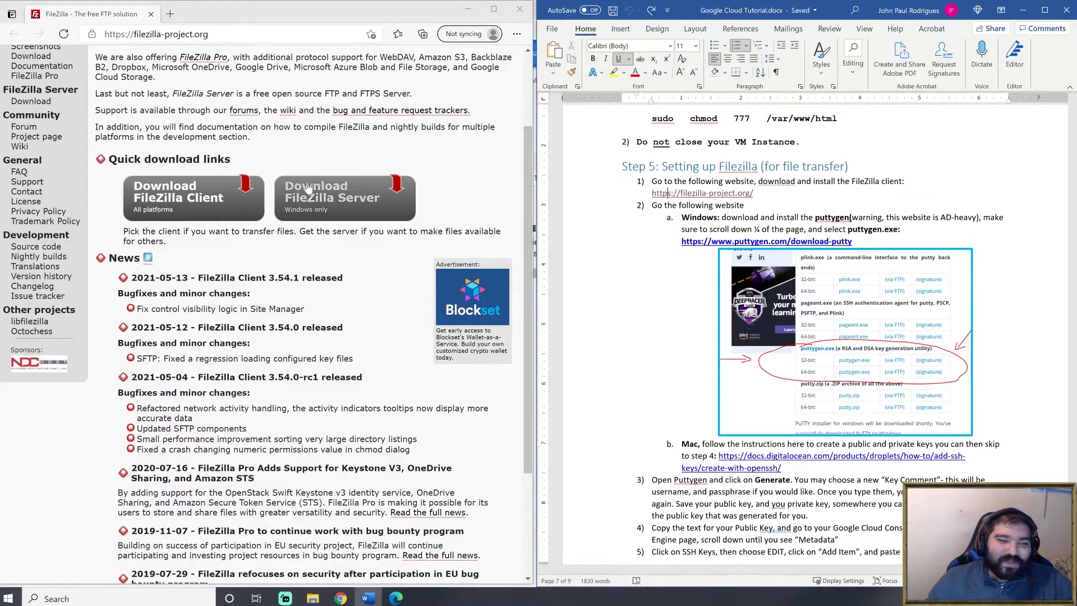
pyautogui.click(210, 193)
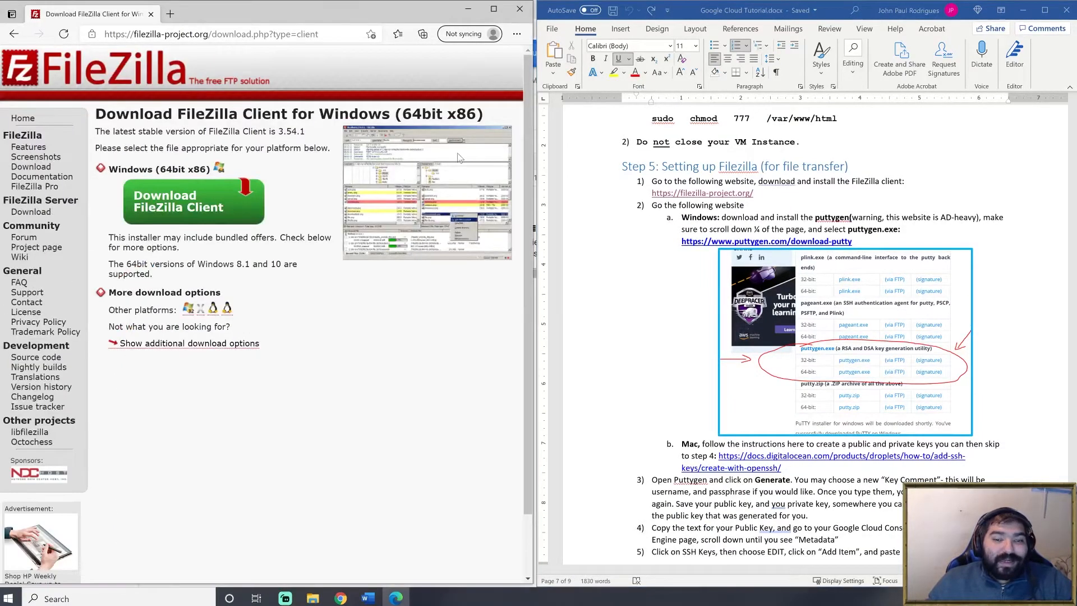
# Step: Highlight '64bit' in the Windows (64bit x86) download heading
pyautogui.moveTo(528, 82)
pyautogui.mouseDown()
pyautogui.moveTo(531, 127)
pyautogui.moveTo(532, 89)
pyautogui.mouseUp()
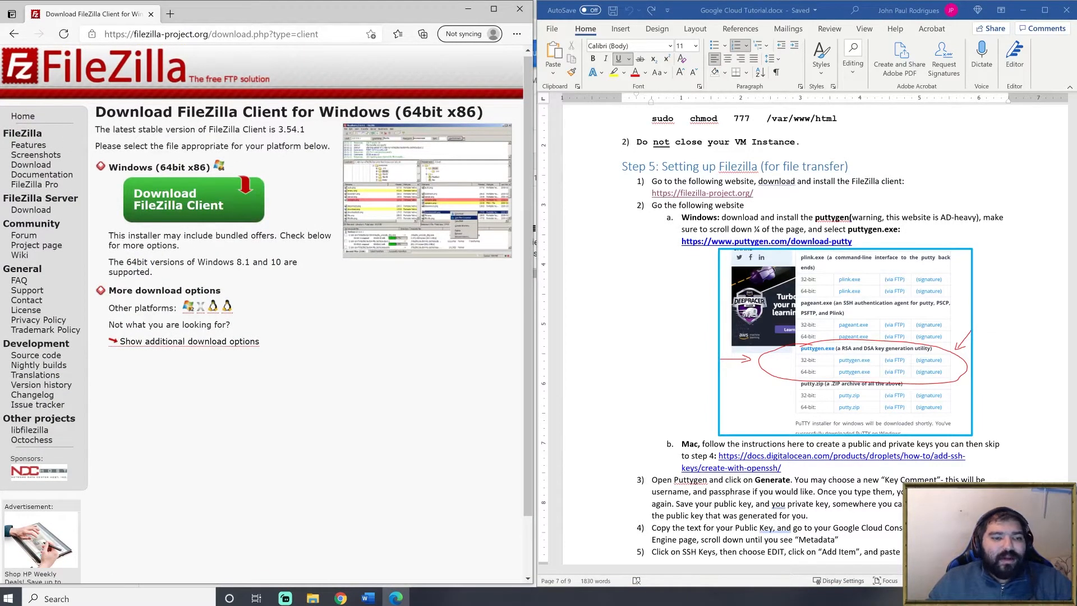
pyautogui.moveTo(109, 168); pyautogui.dragTo(165, 167)
pyautogui.click(166, 168)
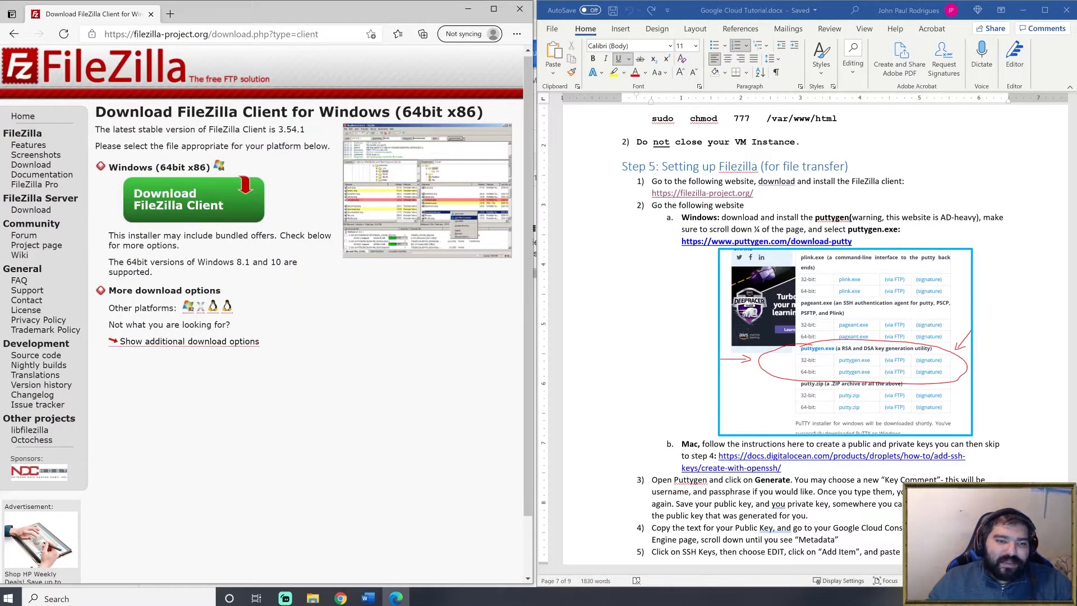
pyautogui.doubleClick(172, 168)
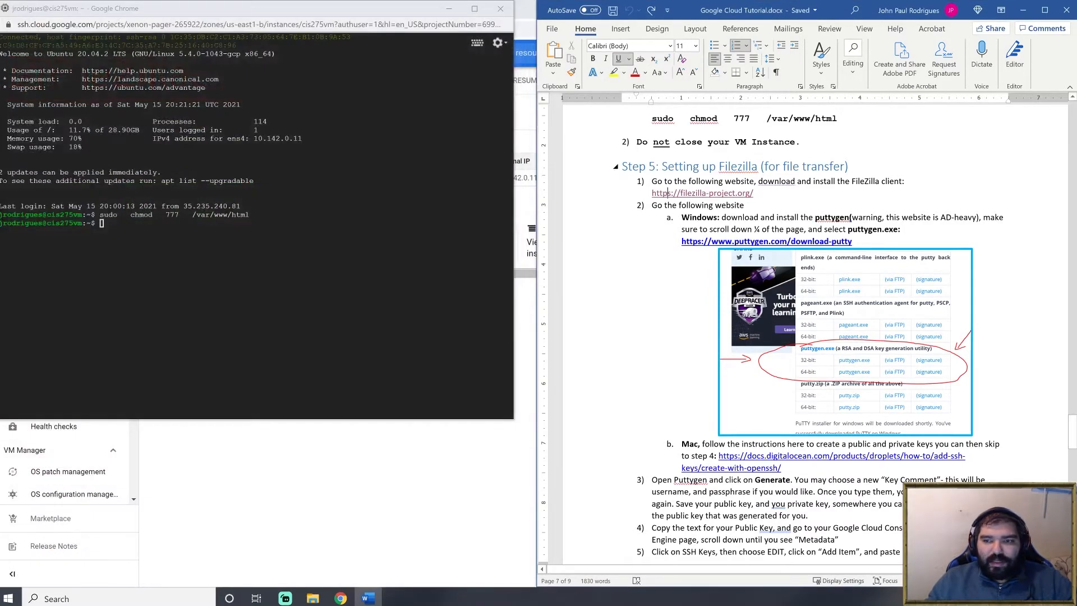
# Step: Follow the tutorial's puttygen.com link and highlight Linux and Mac in the page heading
pyautogui.click(683, 241)
pyautogui.moveTo(682, 242); pyautogui.dragTo(858, 249)
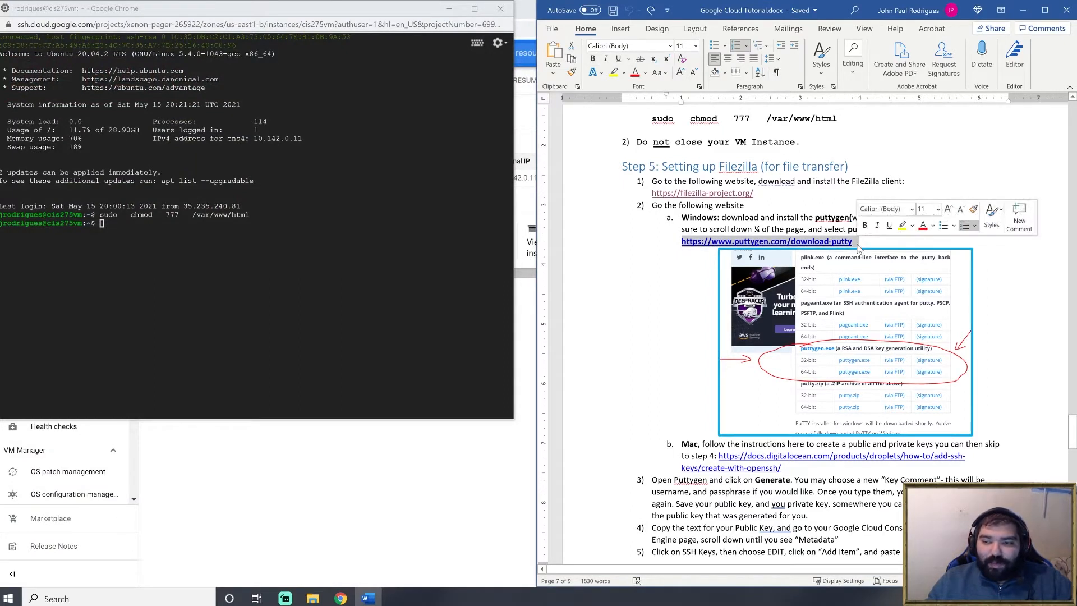
pyautogui.click(898, 241)
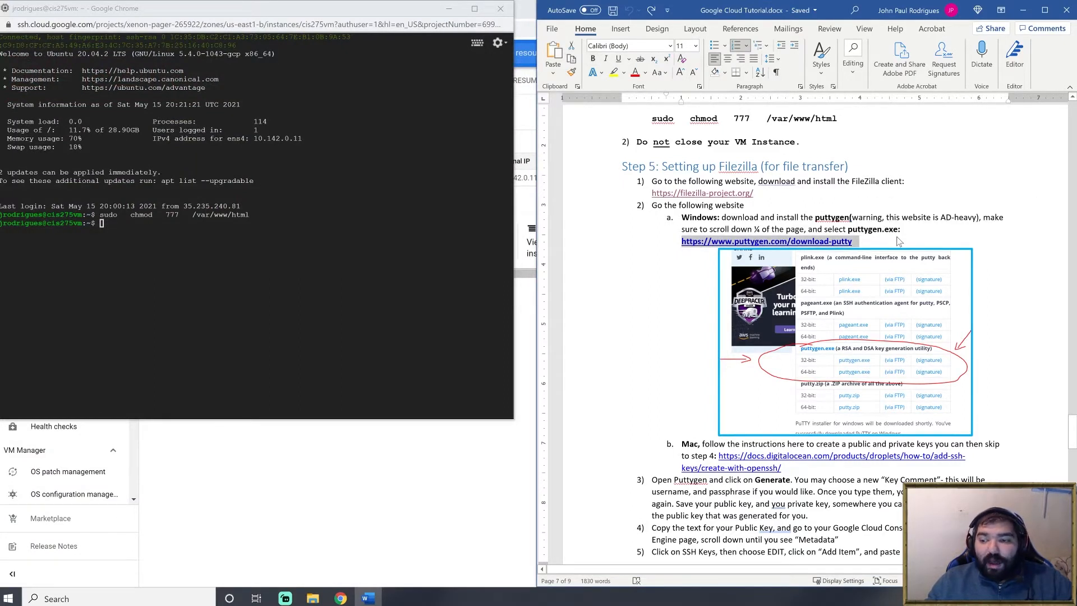
pyautogui.keyDown('ctrl'); pyautogui.click(682, 245); pyautogui.keyUp('ctrl')
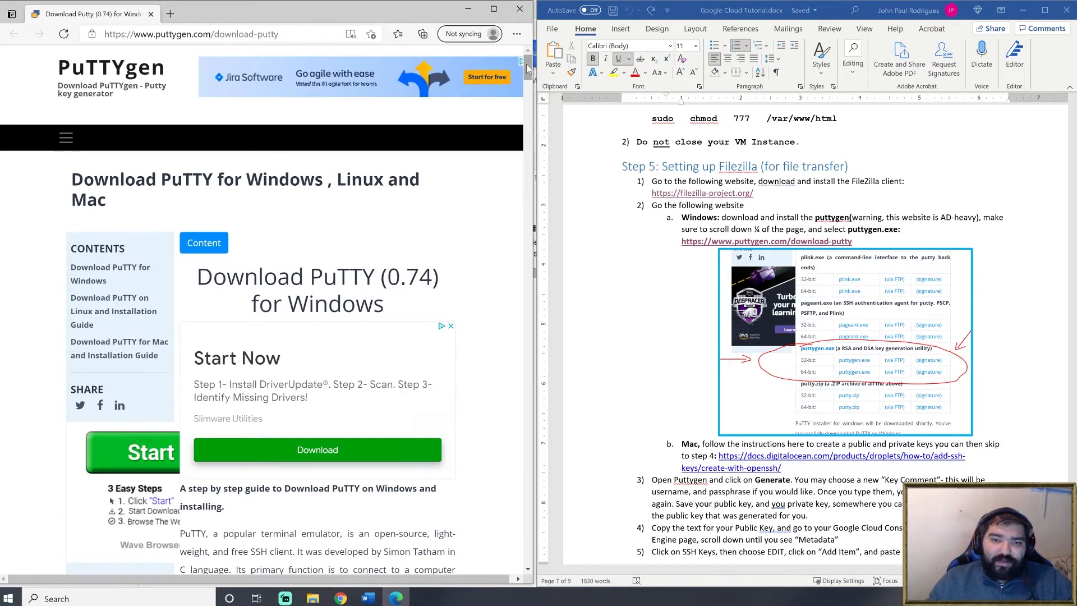
pyautogui.doubleClick(362, 180)
pyautogui.doubleClick(89, 200)
pyautogui.doubleClick(361, 180)
pyautogui.doubleClick(89, 200)
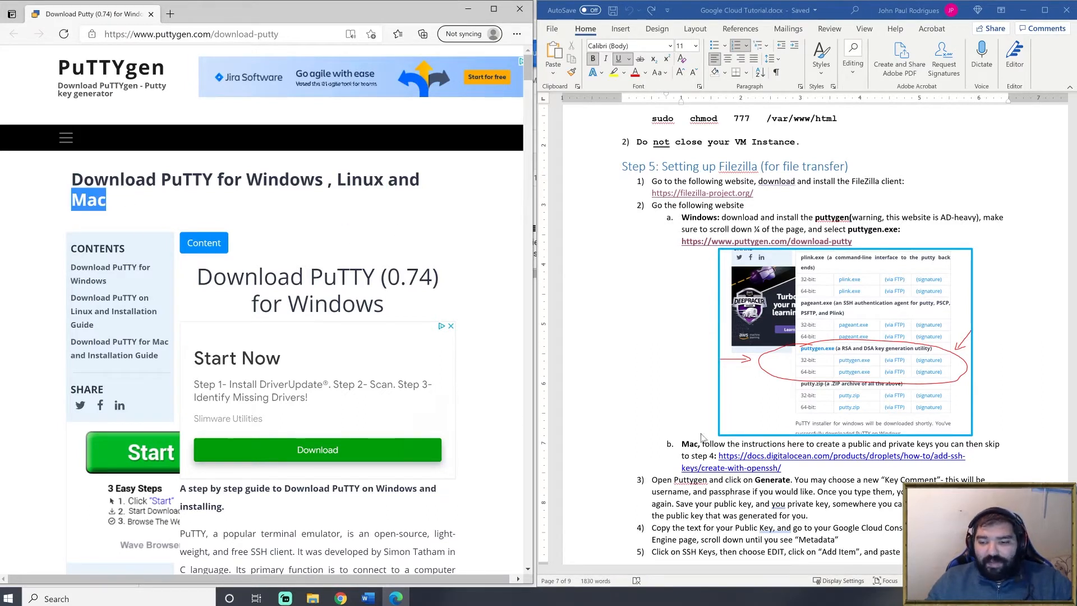
# Step: Open the DigitalOcean 'How to Create SSH Keys with OpenSSH' guide from the tutorial
pyautogui.click(753, 241)
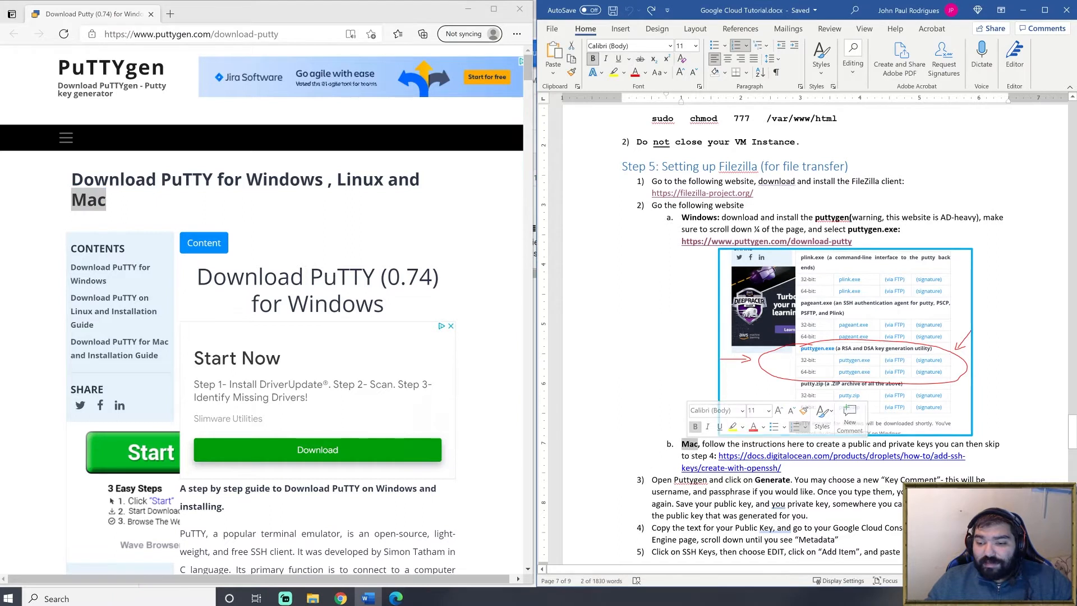
pyautogui.moveTo(782, 467); pyautogui.dragTo(716, 455)
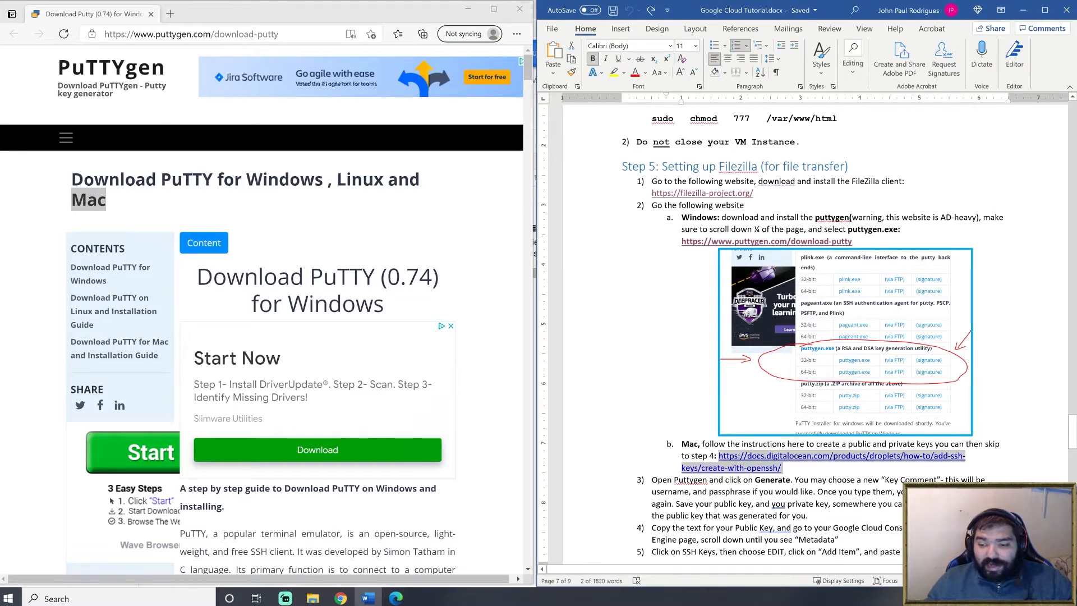
pyautogui.click(783, 468)
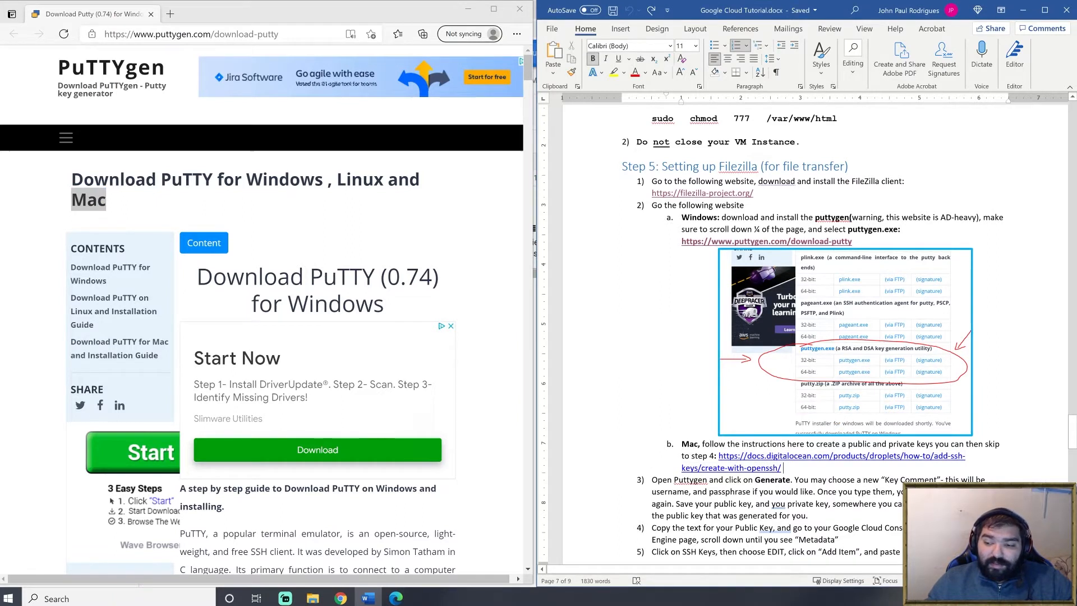
pyautogui.keyDown('ctrl'); pyautogui.click(774, 468); pyautogui.keyUp('ctrl')
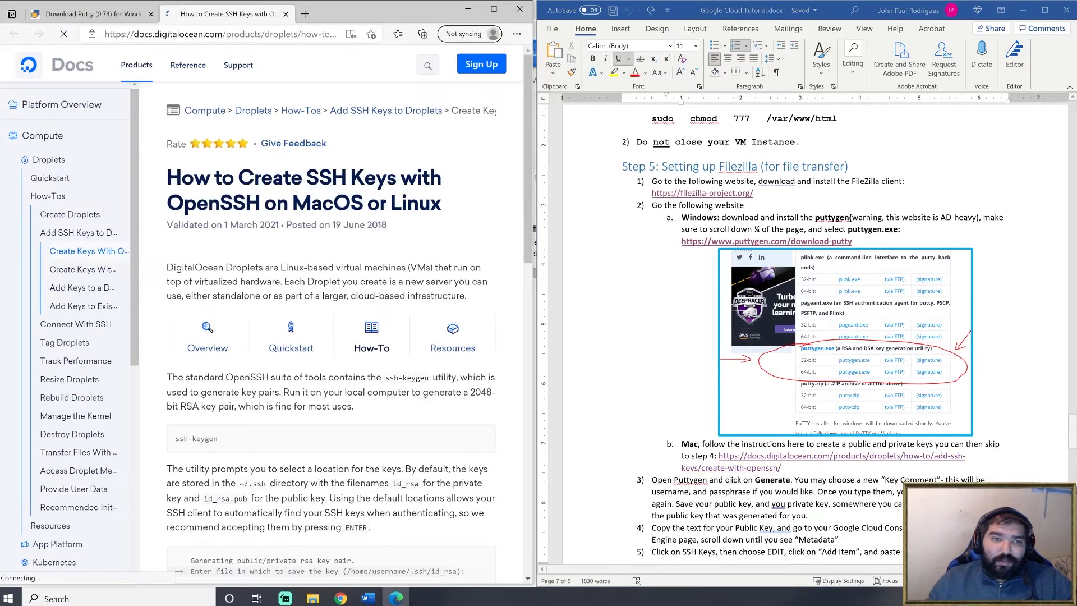
# Step: Scroll to the ssh-keygen output and highlight the id_rsa private key path
pyautogui.moveTo(522, 136); pyautogui.dragTo(541, 496)
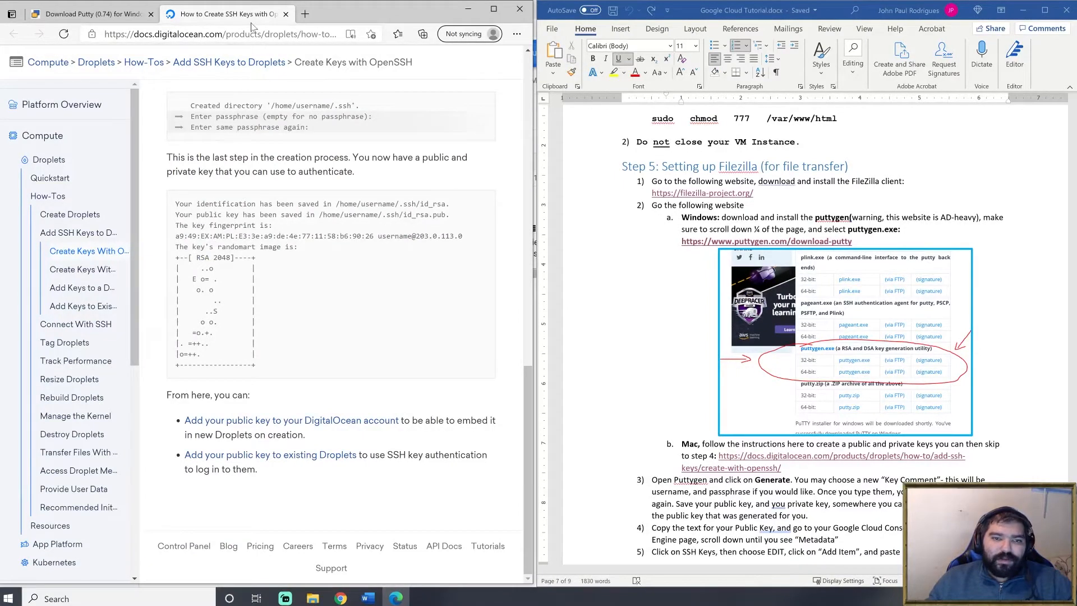
pyautogui.moveTo(527, 375); pyautogui.dragTo(523, 329)
pyautogui.moveTo(335, 333); pyautogui.dragTo(466, 335)
pyautogui.click(466, 336)
pyautogui.doubleClick(431, 333)
pyautogui.click(389, 343)
# Step: Highlight the id_rsa.pub public key path, then close the DigitalOcean guide tab
pyautogui.moveTo(320, 344); pyautogui.dragTo(453, 345)
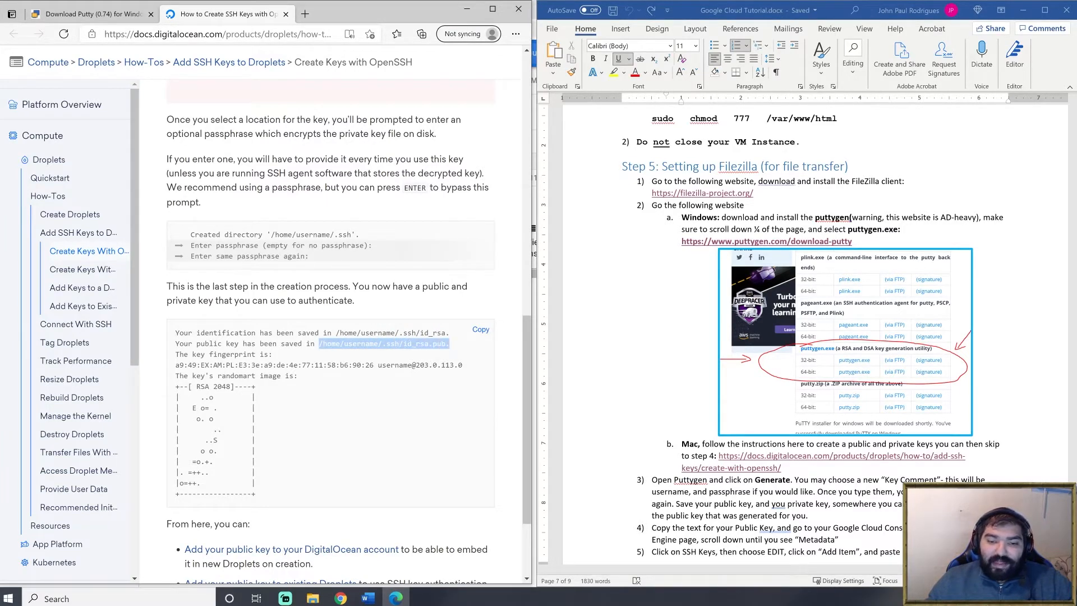
pyautogui.click(454, 348)
pyautogui.doubleClick(439, 343)
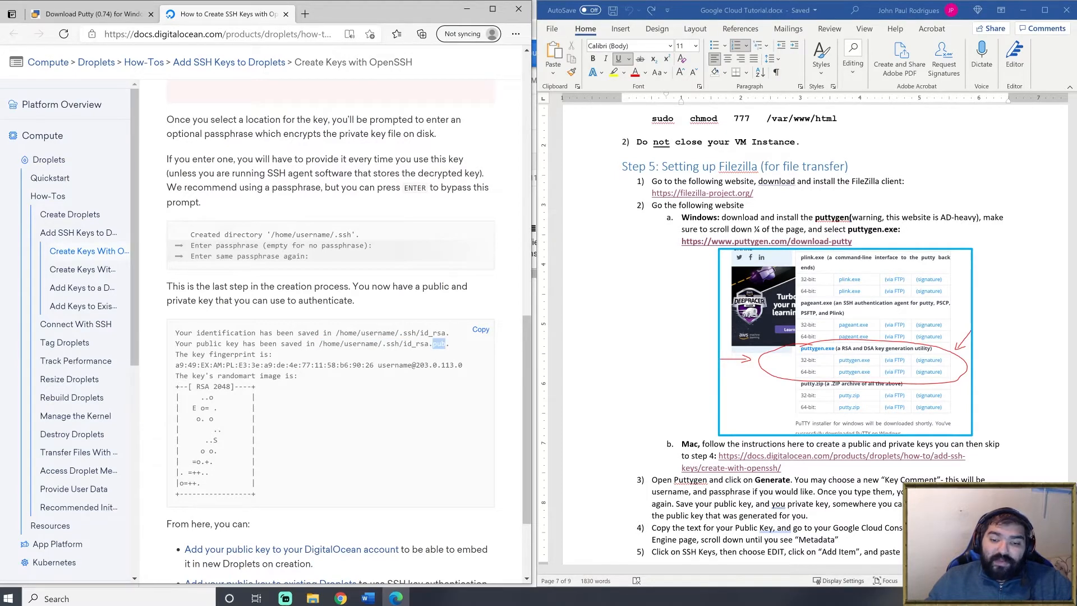
pyautogui.doubleClick(433, 333)
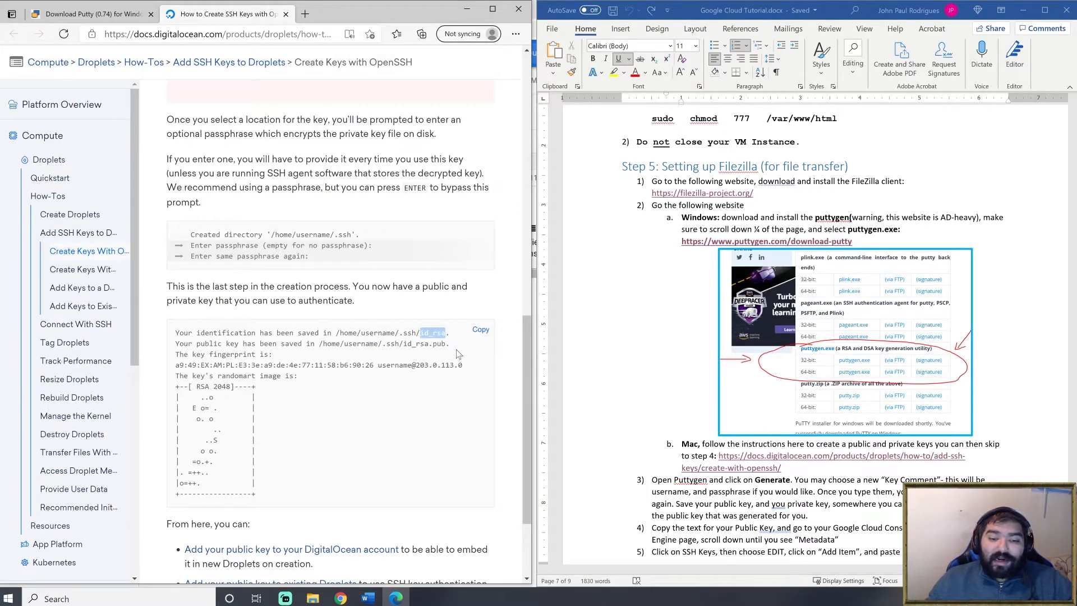
pyautogui.scroll(-1, 527, 354)
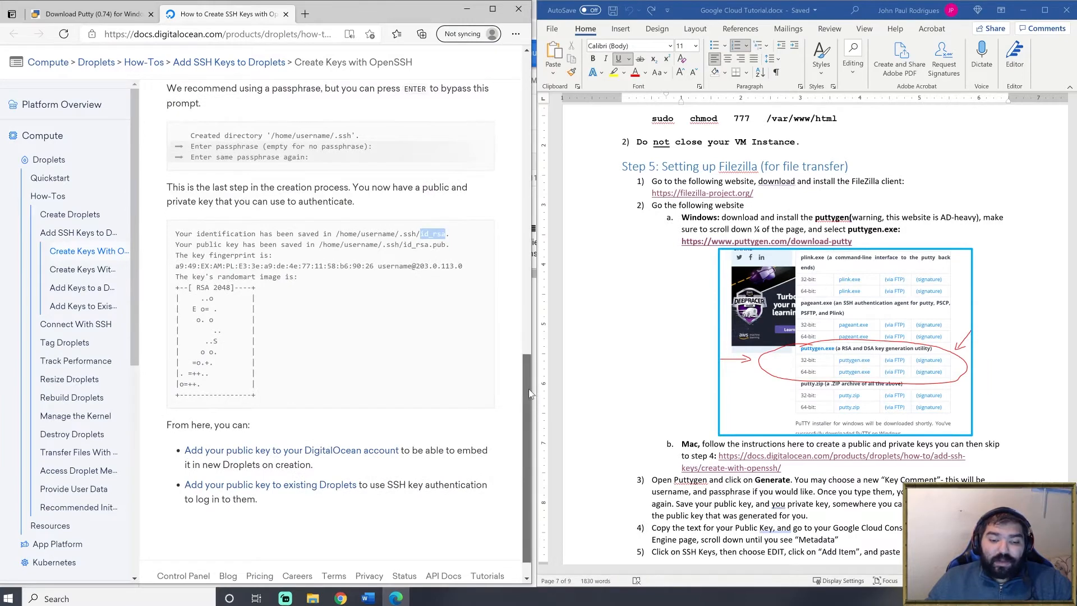
pyautogui.click(285, 14)
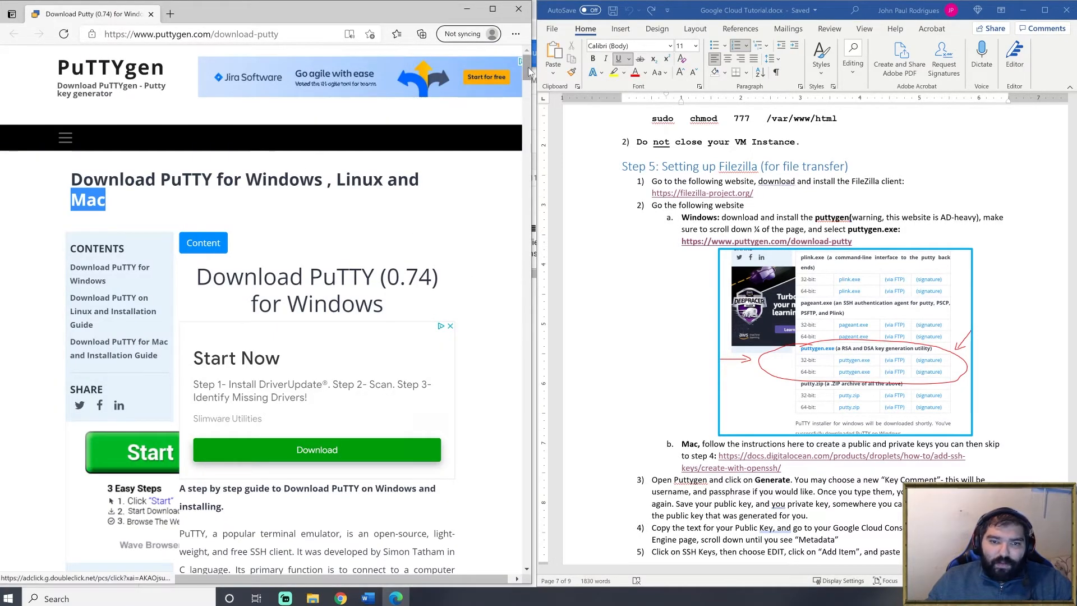
# Step: Scroll to the puttygen.exe section and download the 64-bit puttygen.exe
pyautogui.scroll(-3, 533, 82)
pyautogui.moveTo(534, 82); pyautogui.dragTo(527, 178)
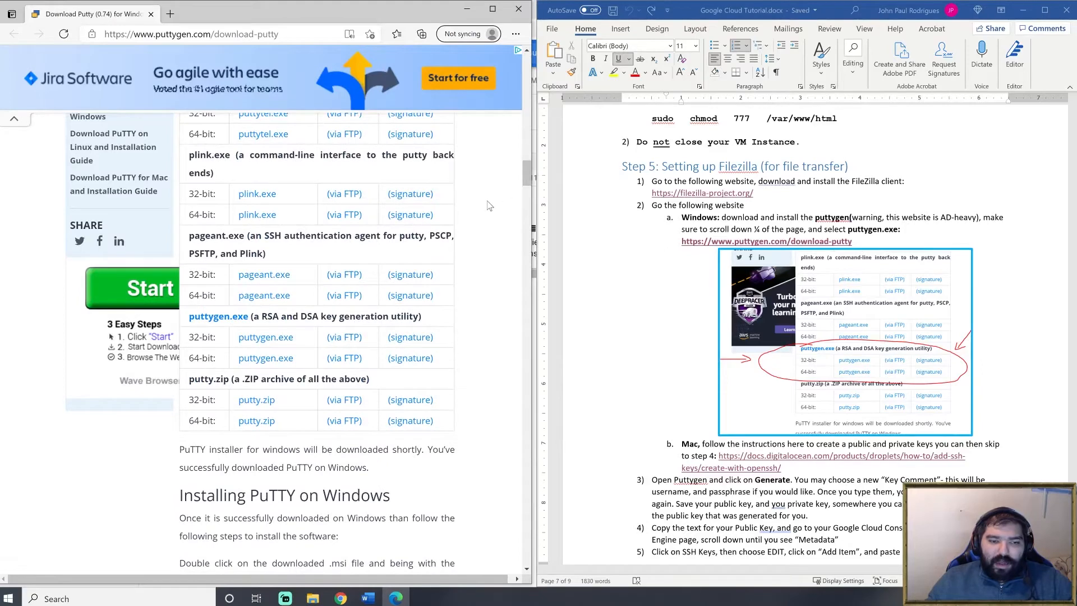
pyautogui.click(264, 359)
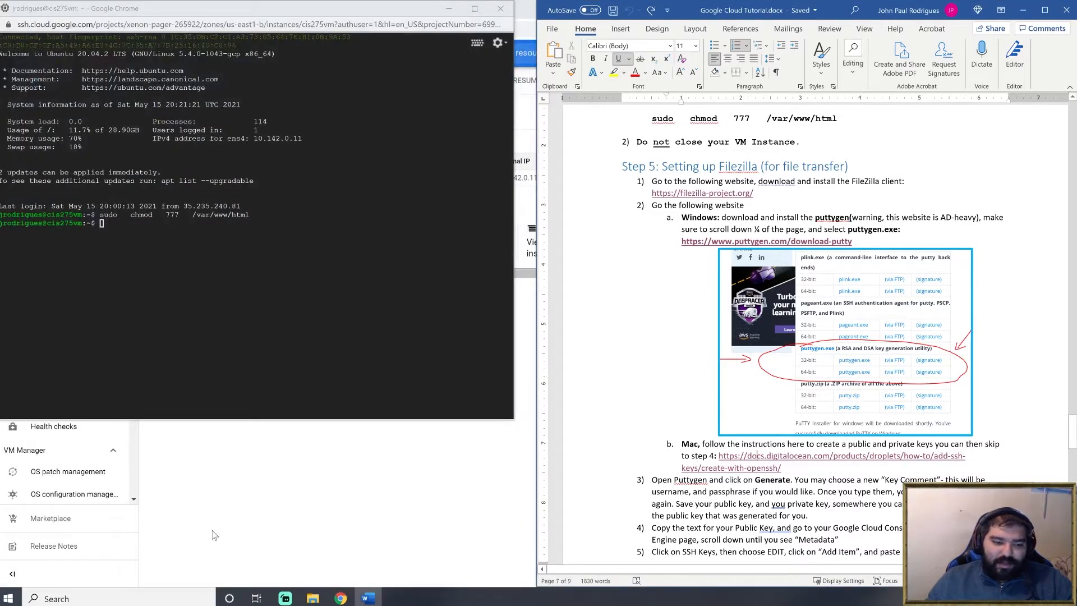
# Step: Launch PuTTYgen from the Start menu search and reposition its window
pyautogui.click(157, 599)
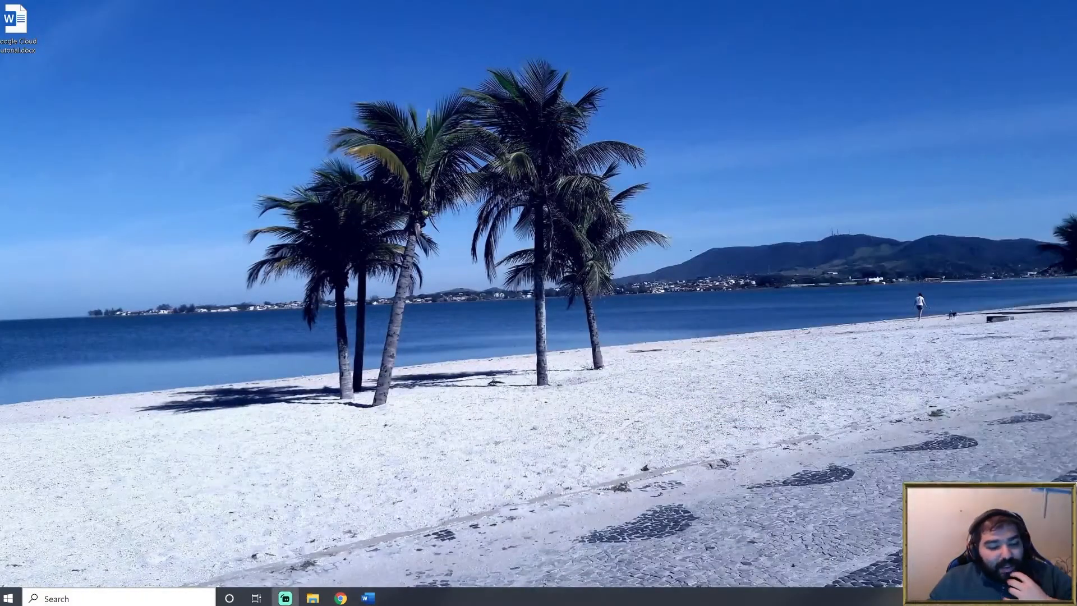
pyautogui.click(123, 599)
pyautogui.write('pu')
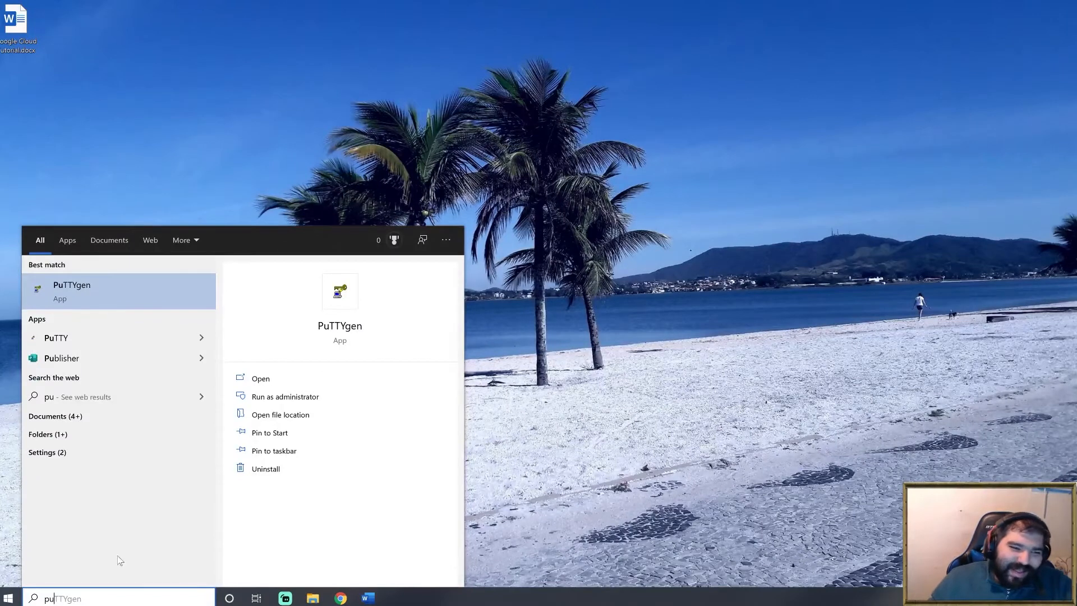
pyautogui.click(136, 293)
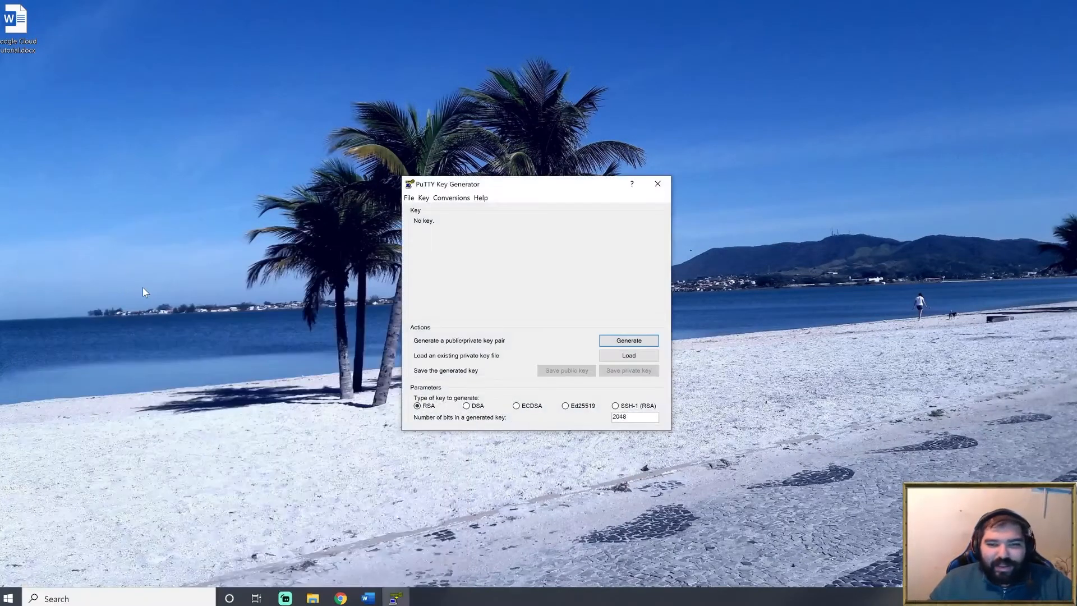
pyautogui.moveTo(521, 189); pyautogui.dragTo(453, 155)
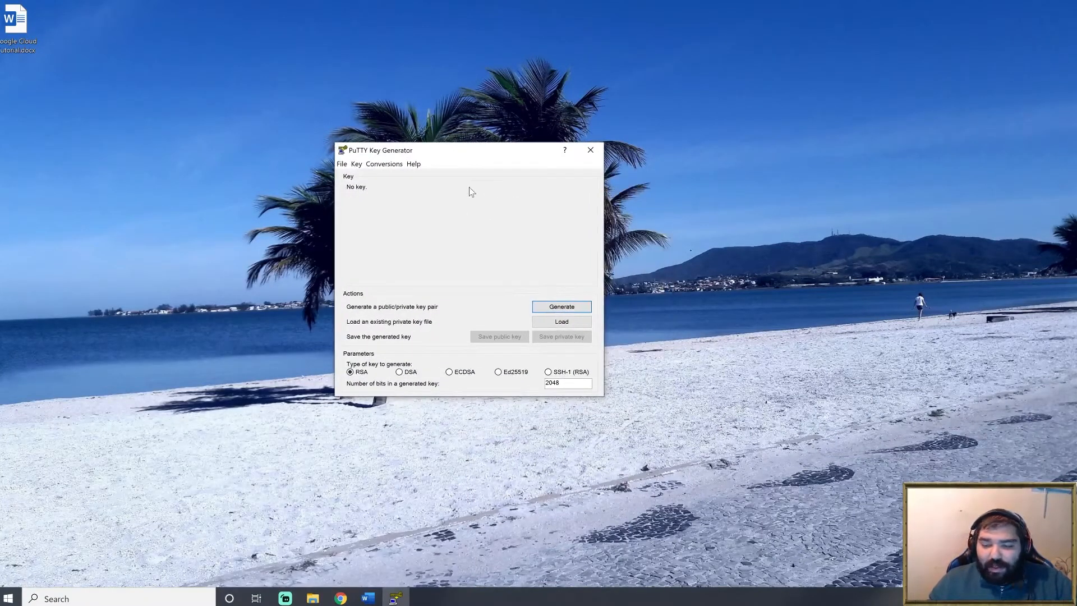
# Step: Generate a 2048-bit RSA key pair with the default comment rsa-key-20210515
pyautogui.click(553, 308)
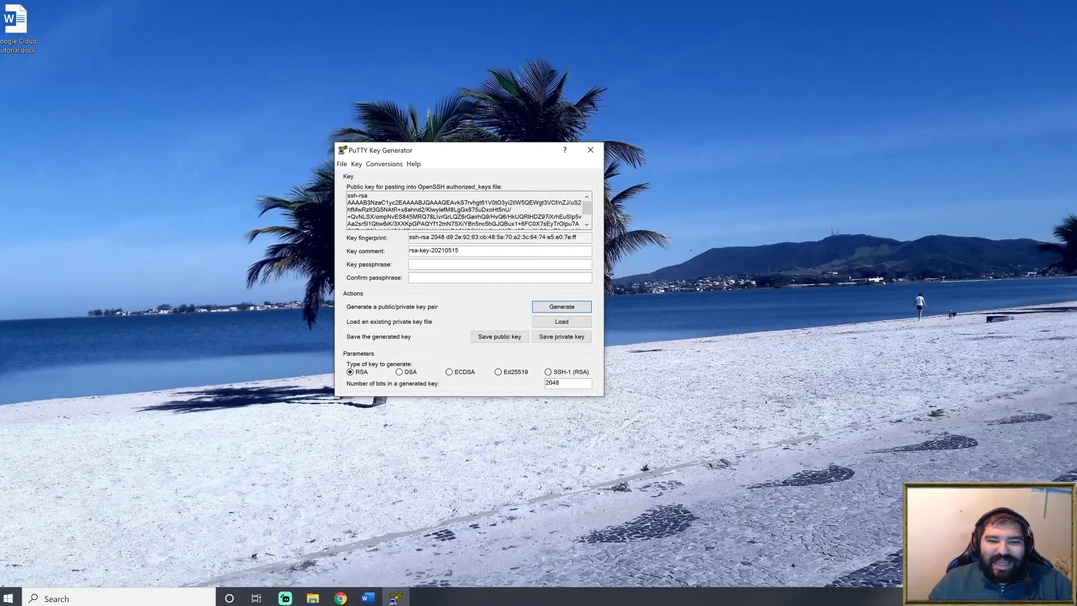
pyautogui.moveTo(348, 196); pyautogui.dragTo(561, 227)
pyautogui.click(548, 216)
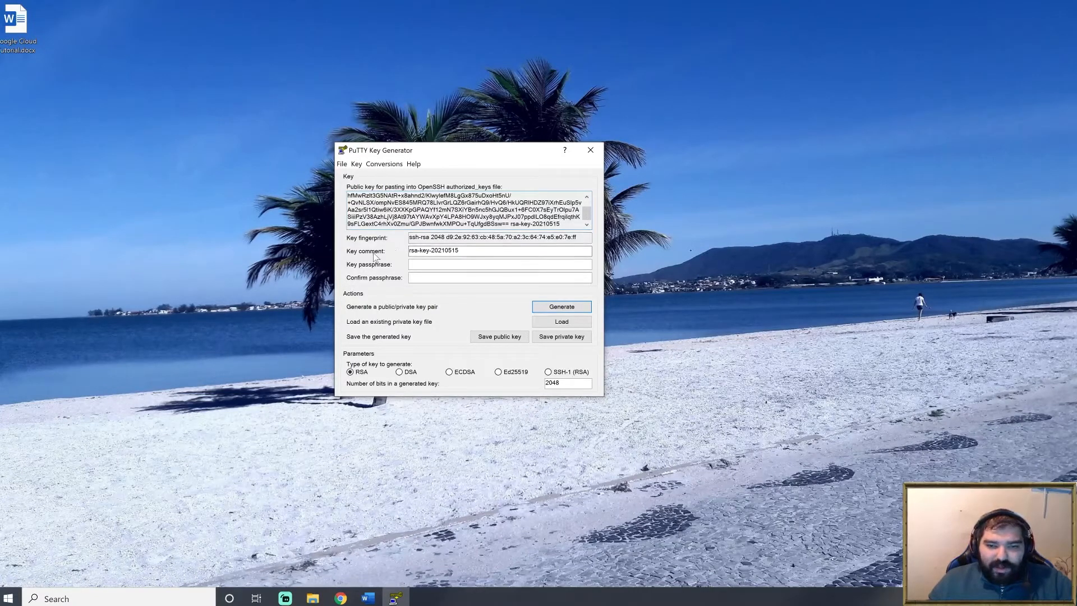
# Step: Replace the default key comment with the user's surname
pyautogui.moveTo(463, 253); pyautogui.dragTo(409, 252)
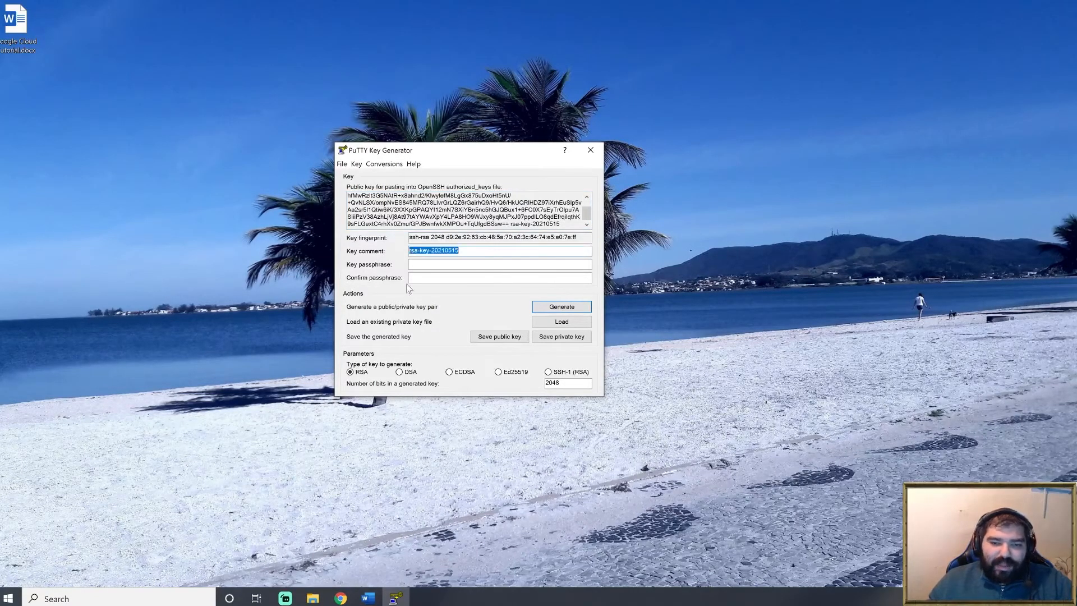
pyautogui.write('j')
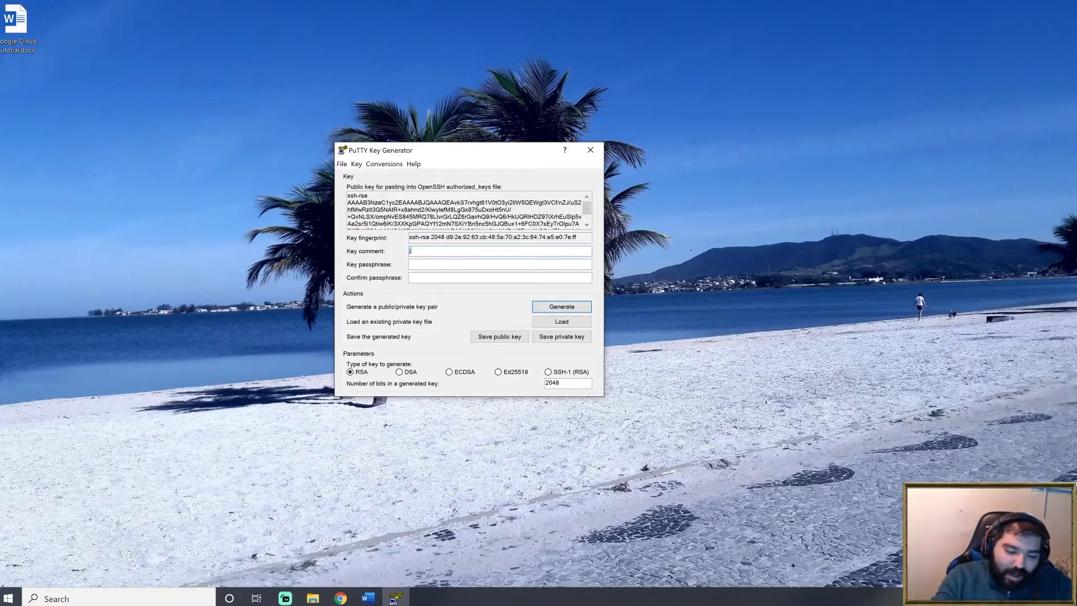
pyautogui.write('rodrigues')
pyautogui.hotkey('shift', 'Home')
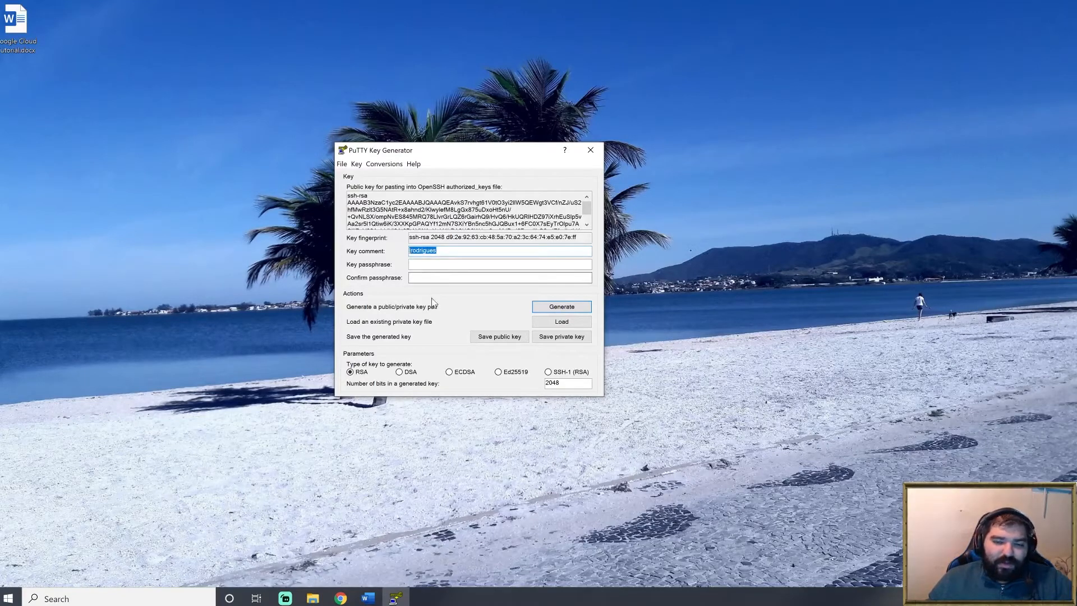
# Step: Enter and confirm a key passphrase, then bring up the Save public key dialog
pyautogui.press('Tab')
pyautogui.write('a')
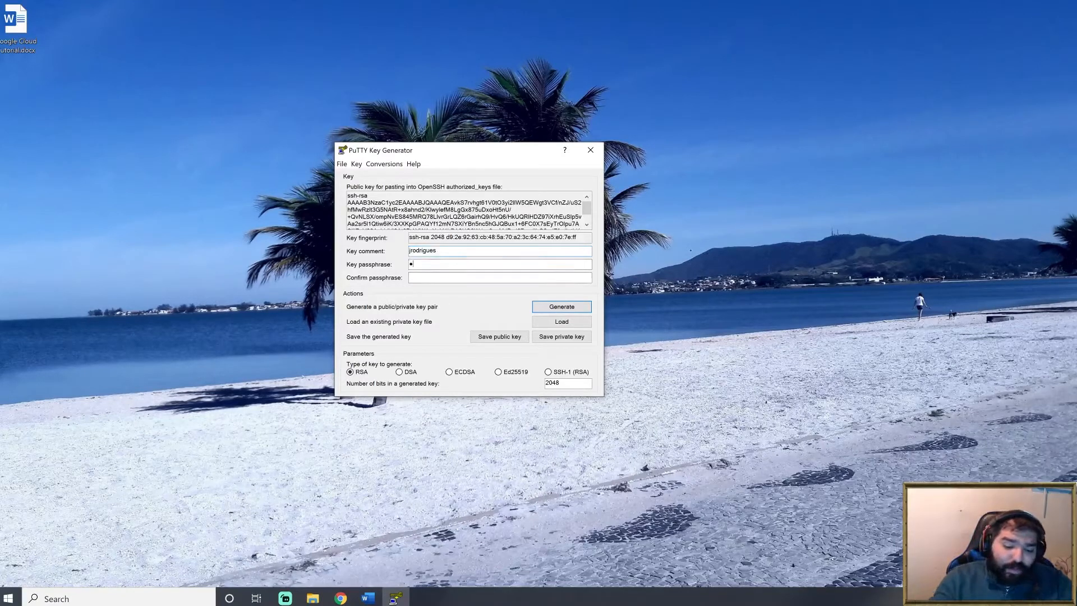
pyautogui.press('Tab')
pyautogui.write('aaaa')
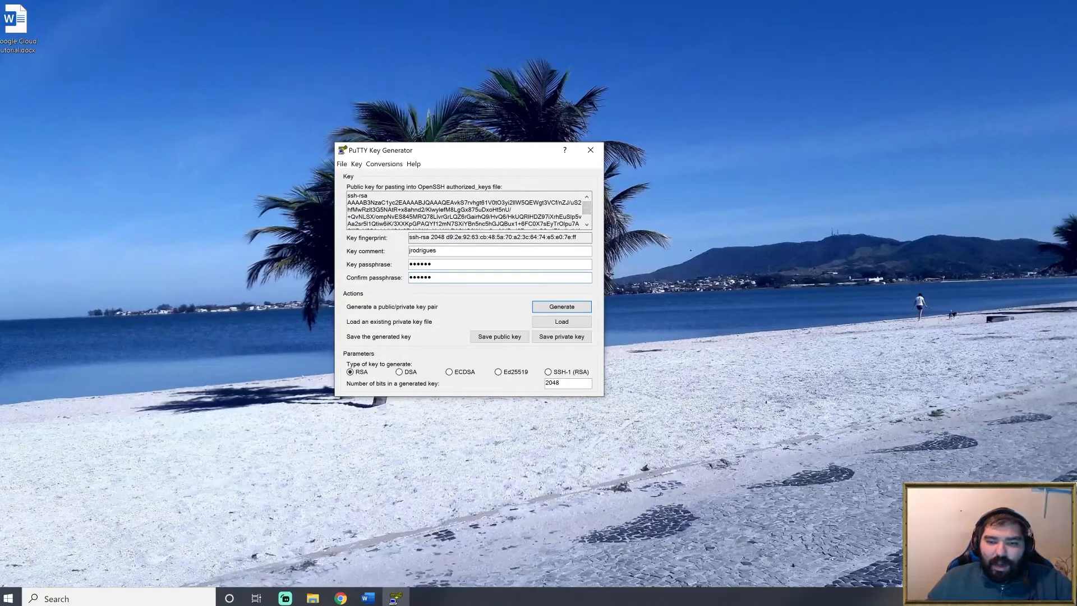
pyautogui.click(505, 337)
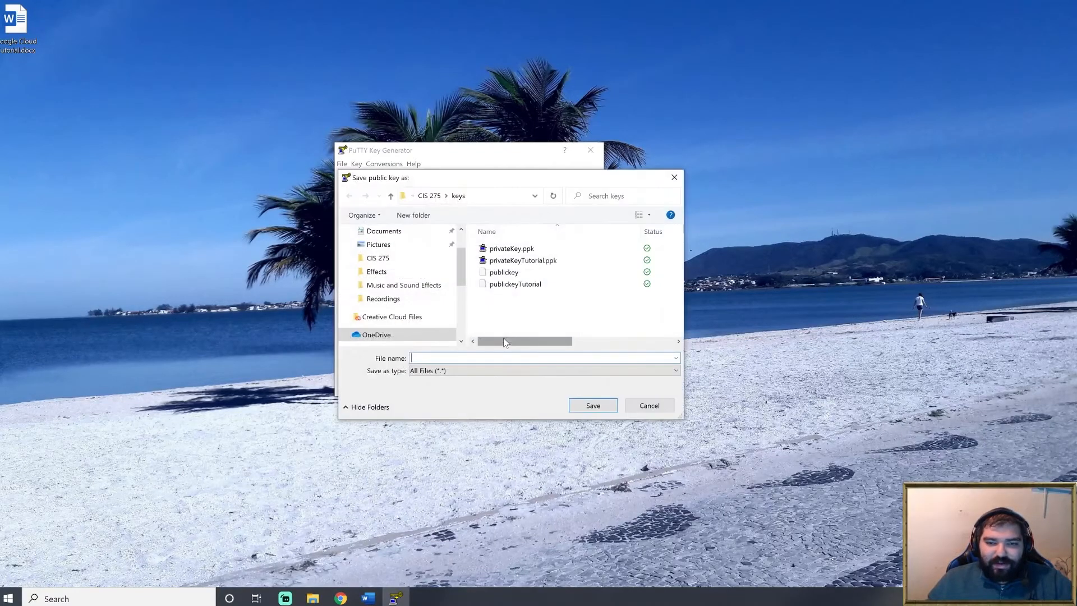
# Step: Save the public key over the existing publickeyTutorial file in keys
pyautogui.click(522, 285)
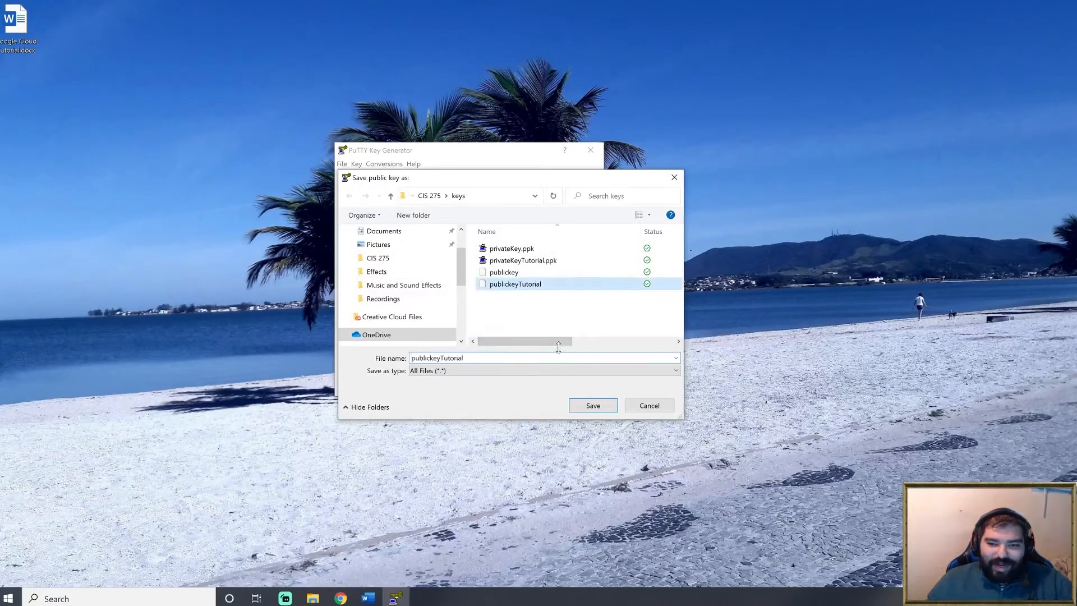
pyautogui.click(593, 406)
pyautogui.click(562, 341)
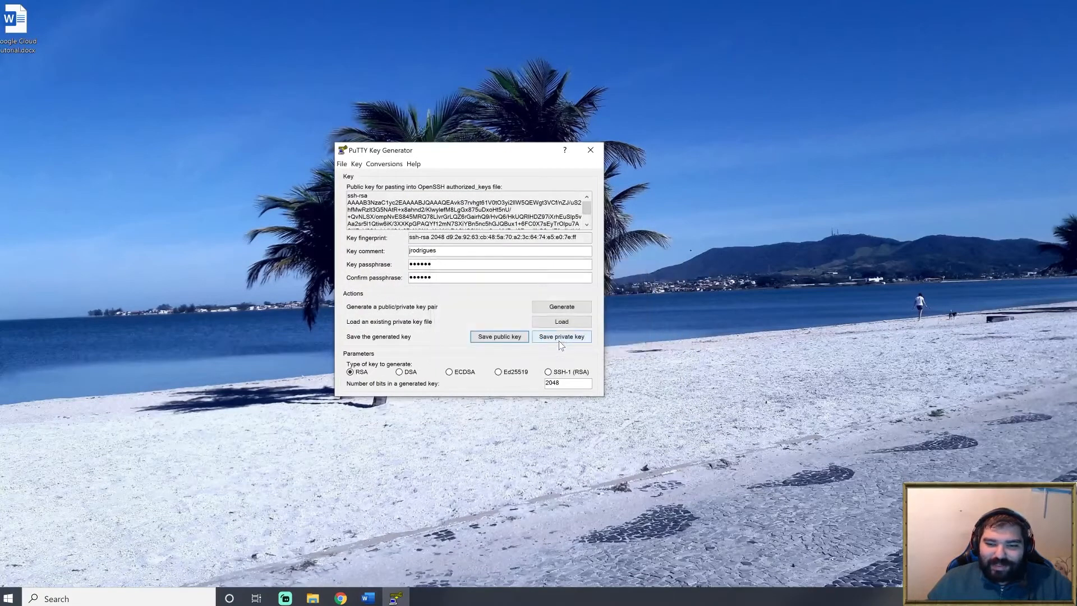
# Step: Save the private key over the existing privateKeyTutorial.ppk file
pyautogui.click(557, 341)
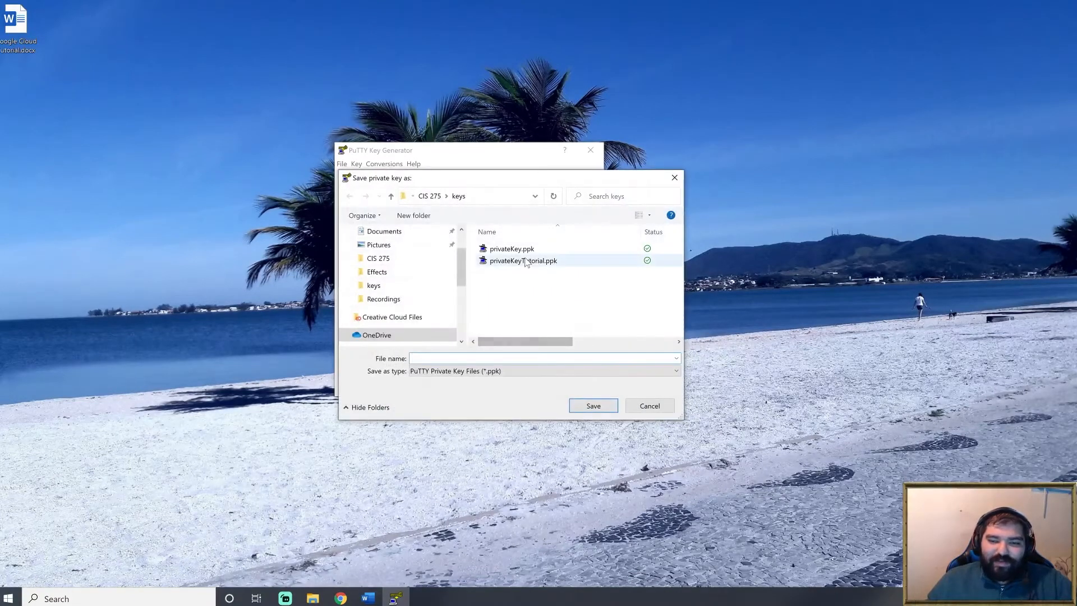
pyautogui.click(541, 261)
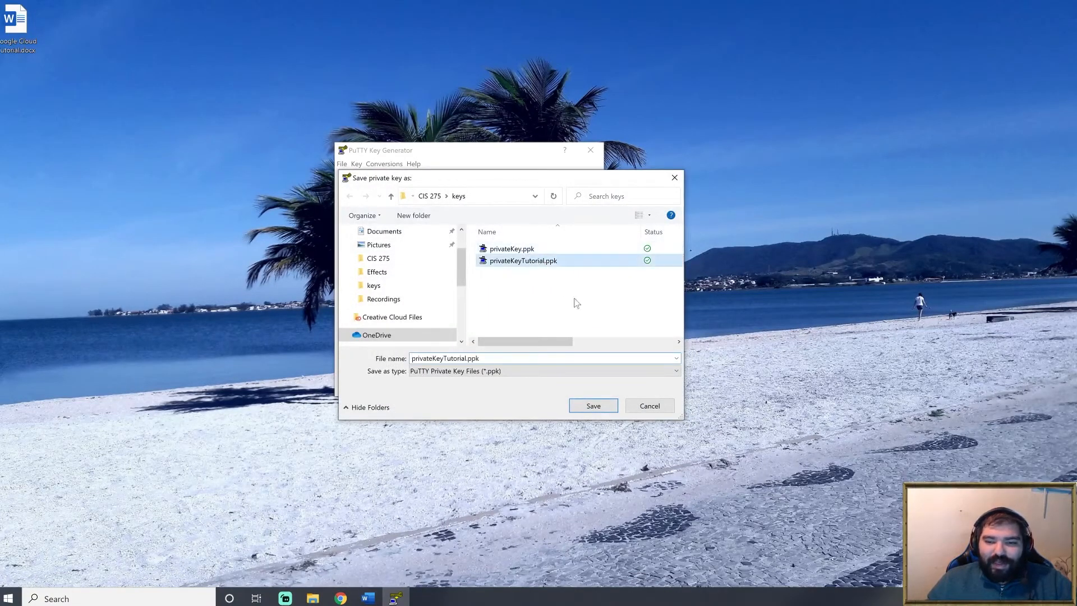
pyautogui.click(592, 405)
pyautogui.click(565, 346)
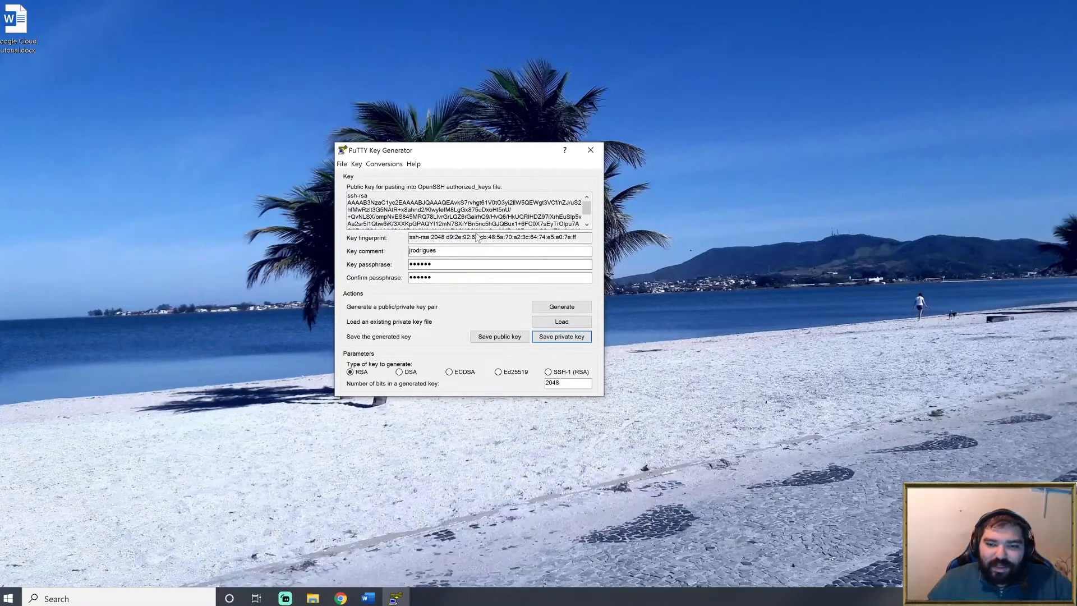
# Step: Select the whole OpenSSH public key text in PuTTYgen and copy it
pyautogui.moveTo(348, 195); pyautogui.dragTo(553, 233)
pyautogui.rightClick(450, 208)
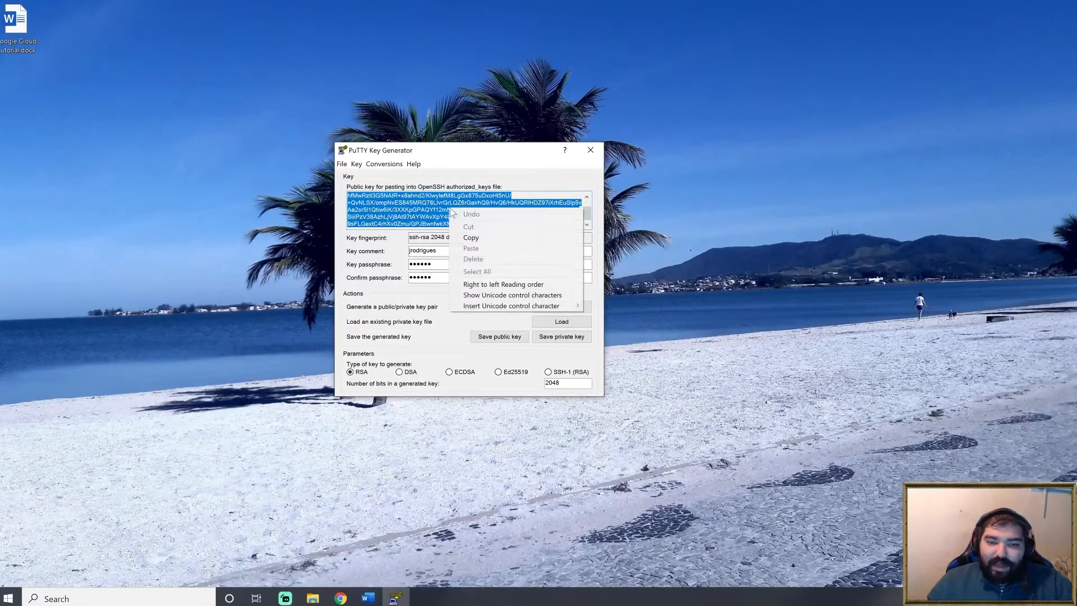
pyautogui.click(471, 237)
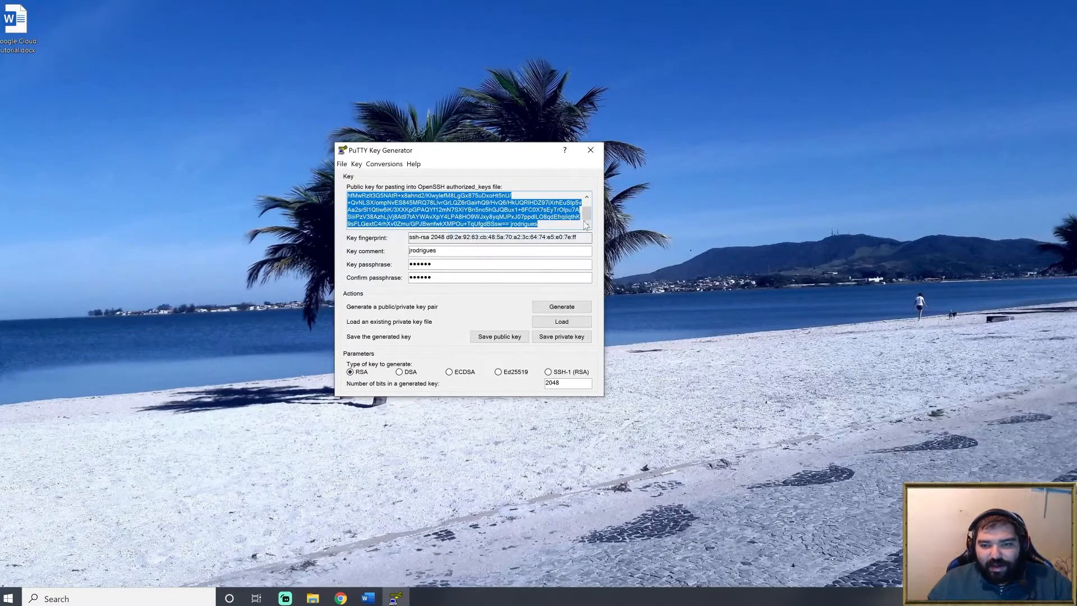
pyautogui.scroll(3, 465, 210)
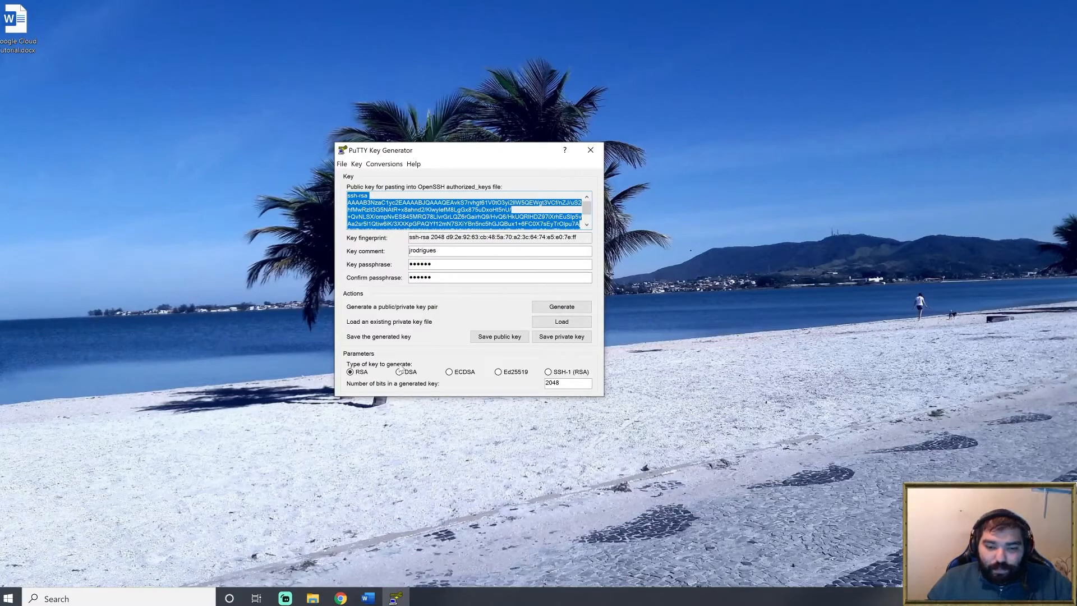
pyautogui.click(340, 595)
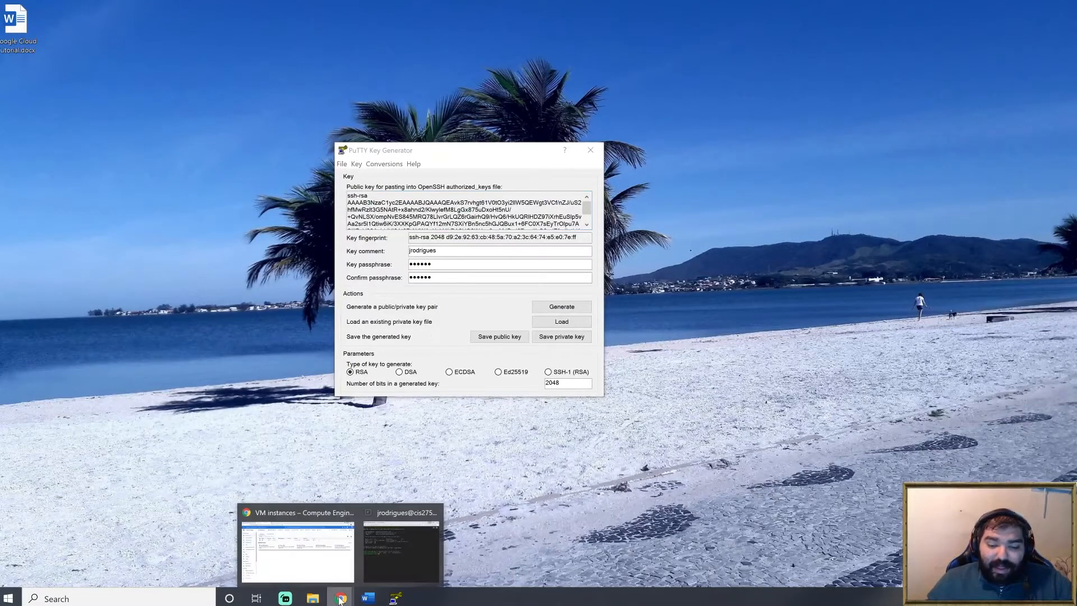
# Step: In the VM instances window, open Compute Engine Metadata and its SSH Keys tab showing four keys
pyautogui.click(347, 548)
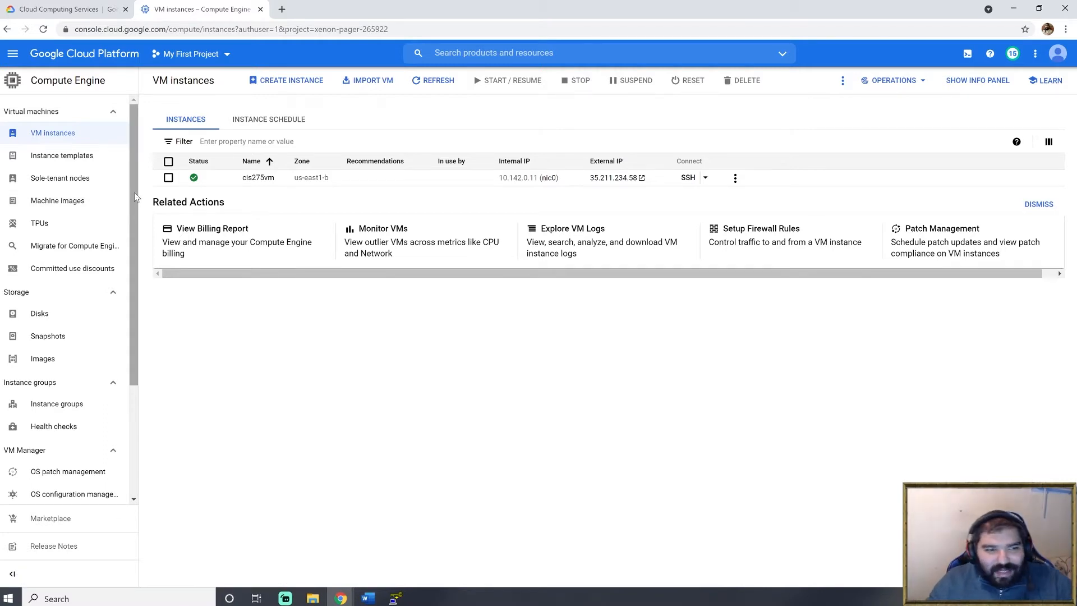
pyautogui.moveTo(134, 193); pyautogui.dragTo(142, 319)
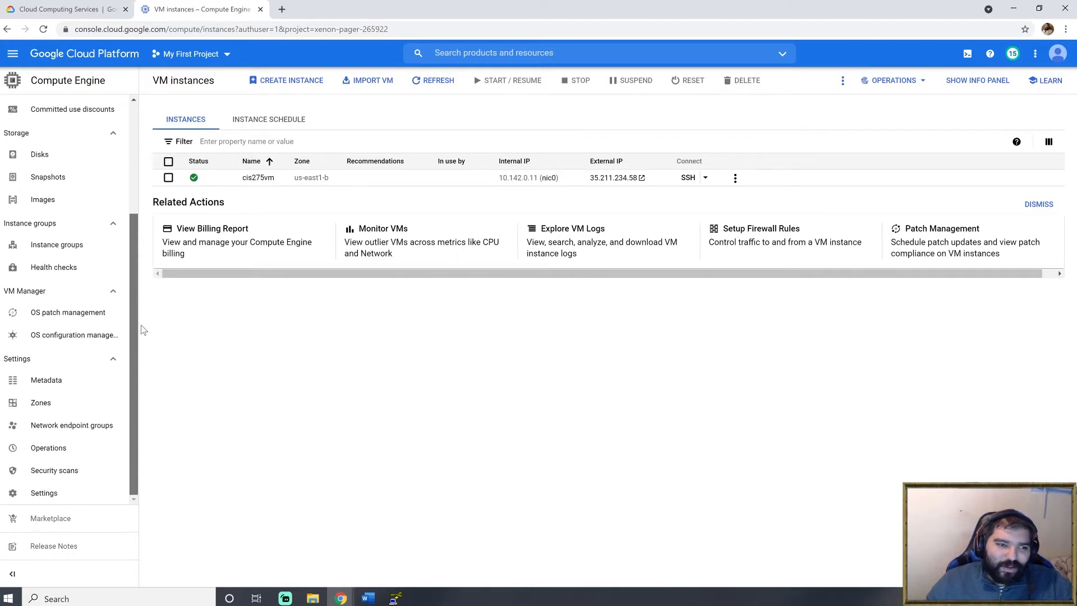
pyautogui.moveTo(143, 346); pyautogui.dragTo(172, 76)
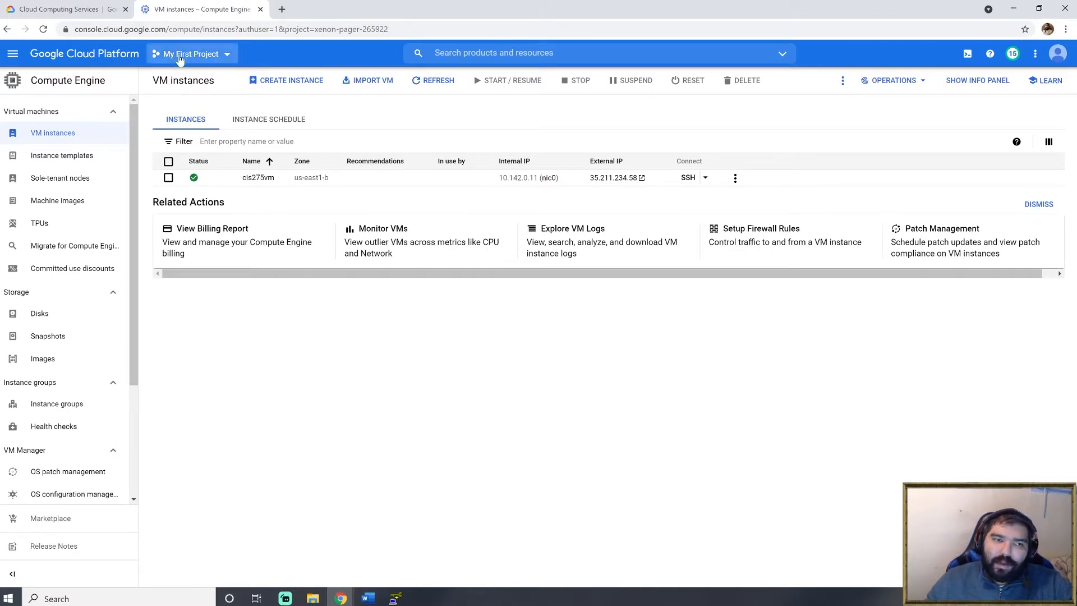
pyautogui.scroll(-3, 138, 116)
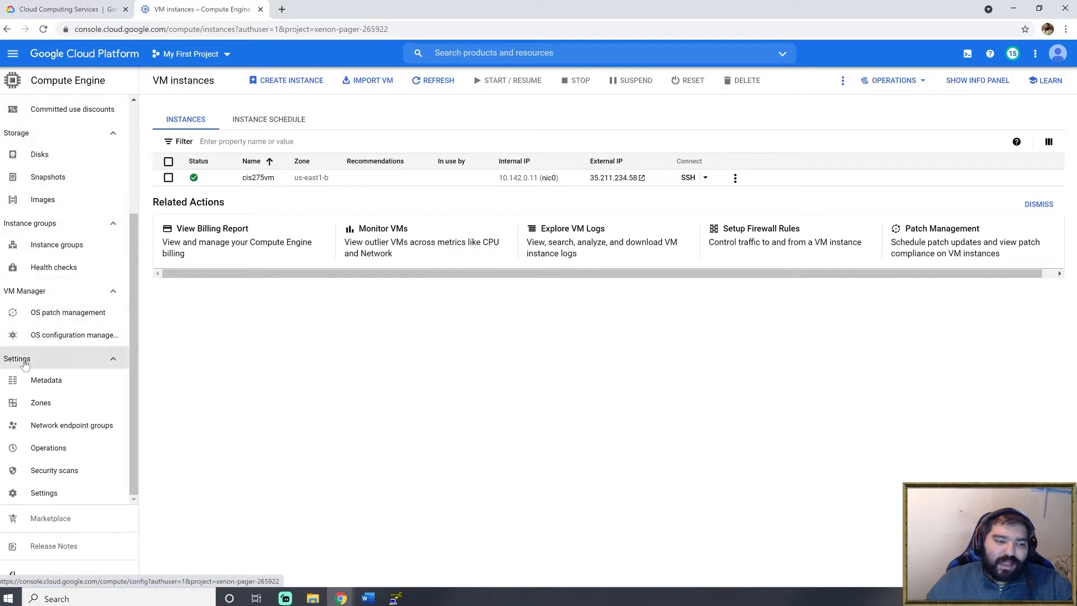
pyautogui.click(65, 381)
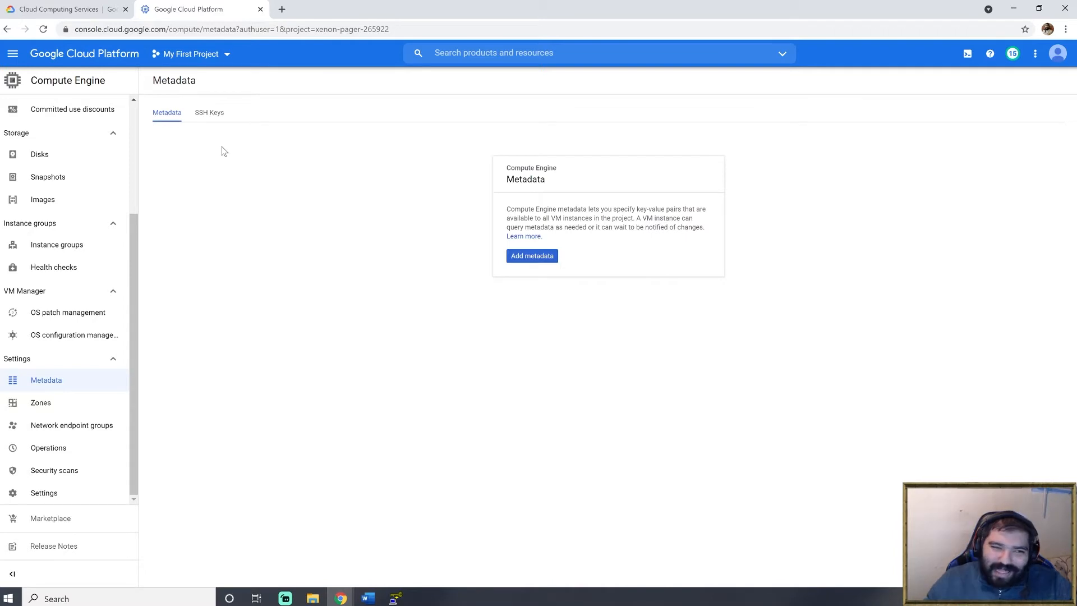
pyautogui.click(208, 120)
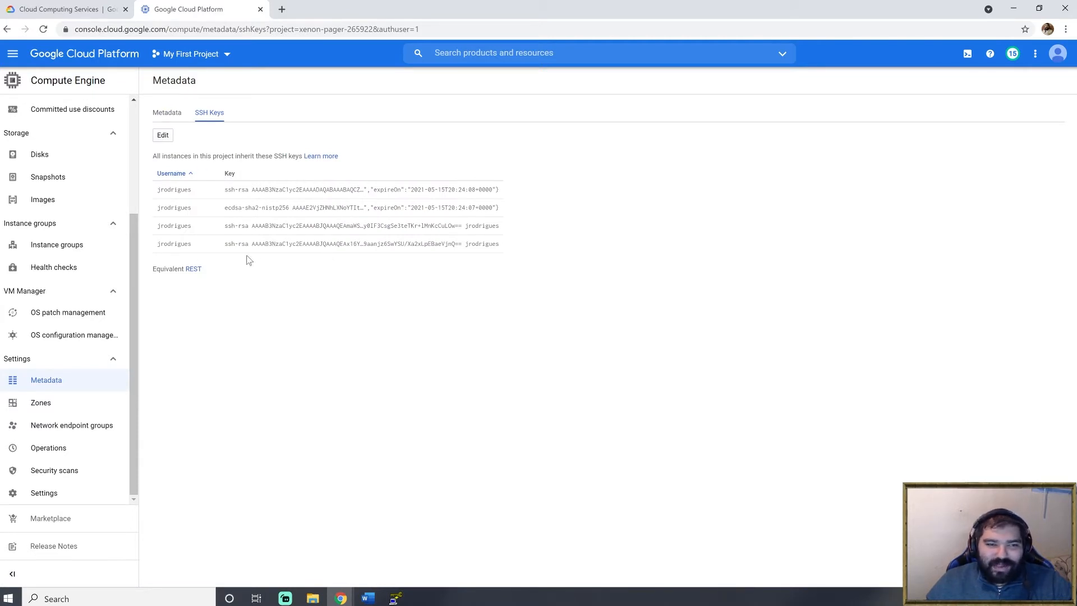
# Step: Paste the PuTTYgen public key as a fifth project SSH key, save, and minimise Chrome
pyautogui.click(163, 137)
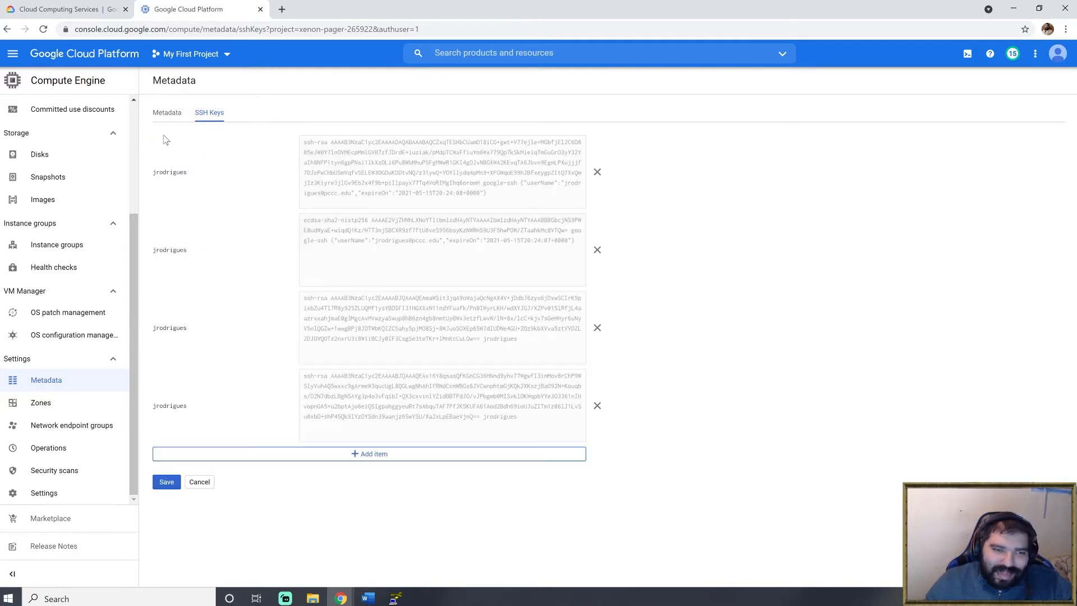
pyautogui.click(382, 459)
pyautogui.hotkey('ctrl', 'v')
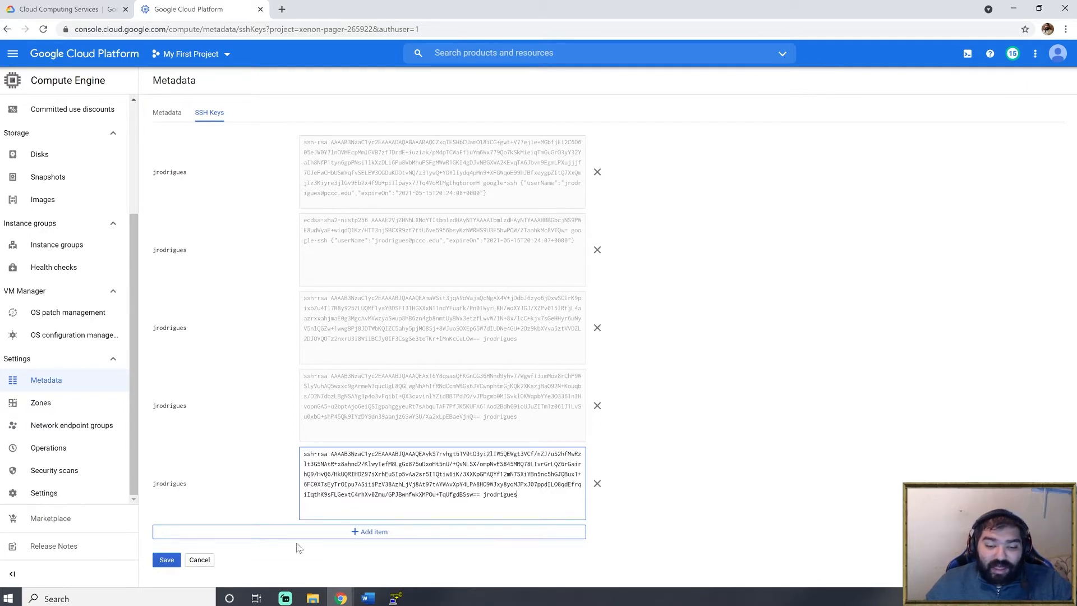
pyautogui.click(166, 560)
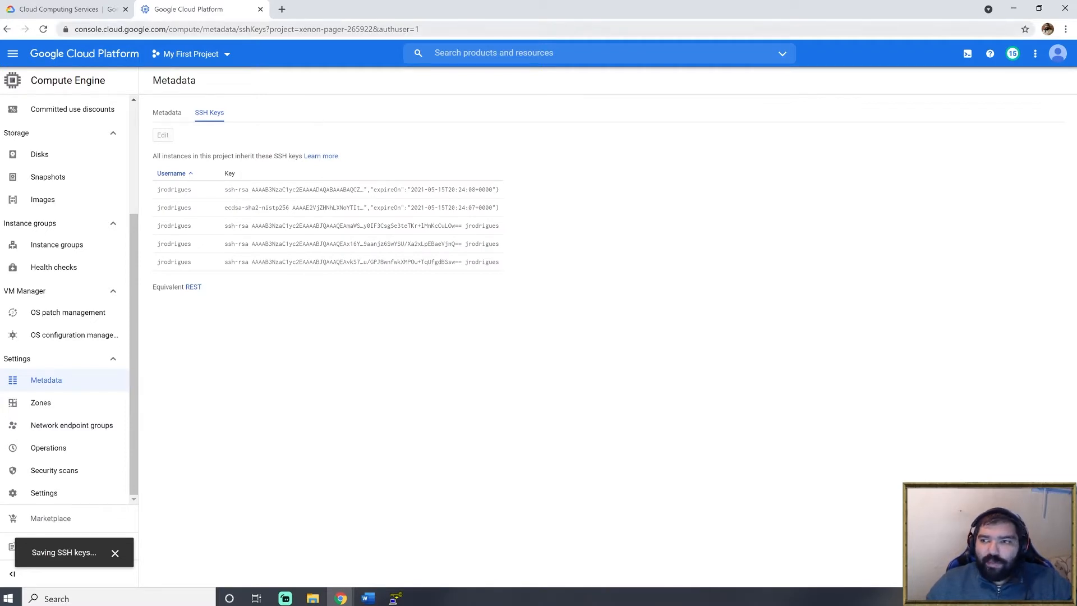
pyautogui.click(1021, 7)
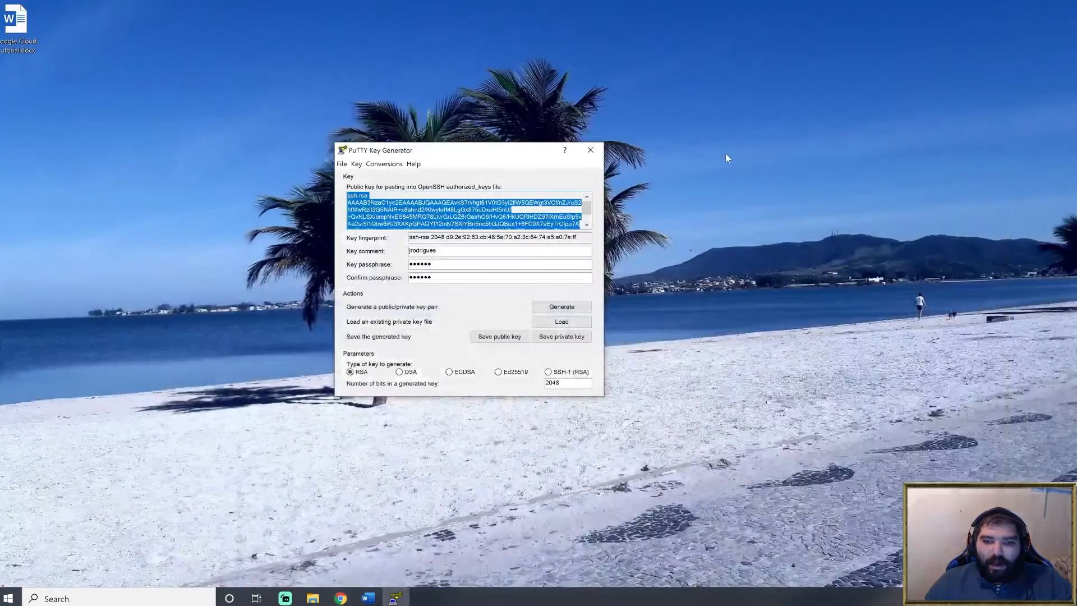
# Step: Close PuTTYgen, launch FileZilla via a 'file' search, centre it, and open Edit > Settings
pyautogui.click(598, 155)
pyautogui.click(129, 596)
pyautogui.write('file')
pyautogui.click(120, 295)
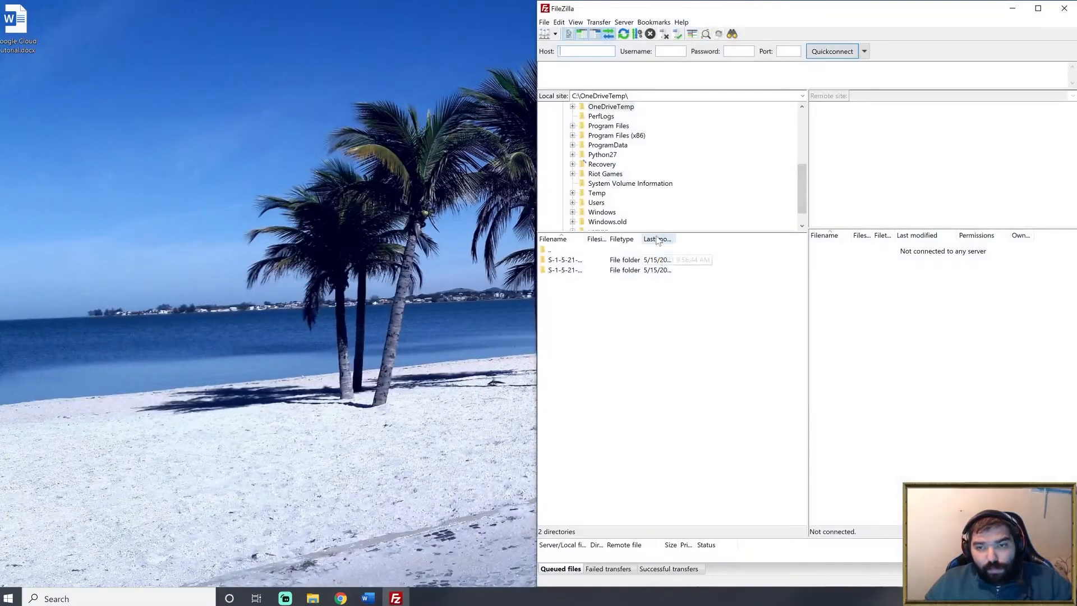
pyautogui.moveTo(814, 24); pyautogui.dragTo(550, 36)
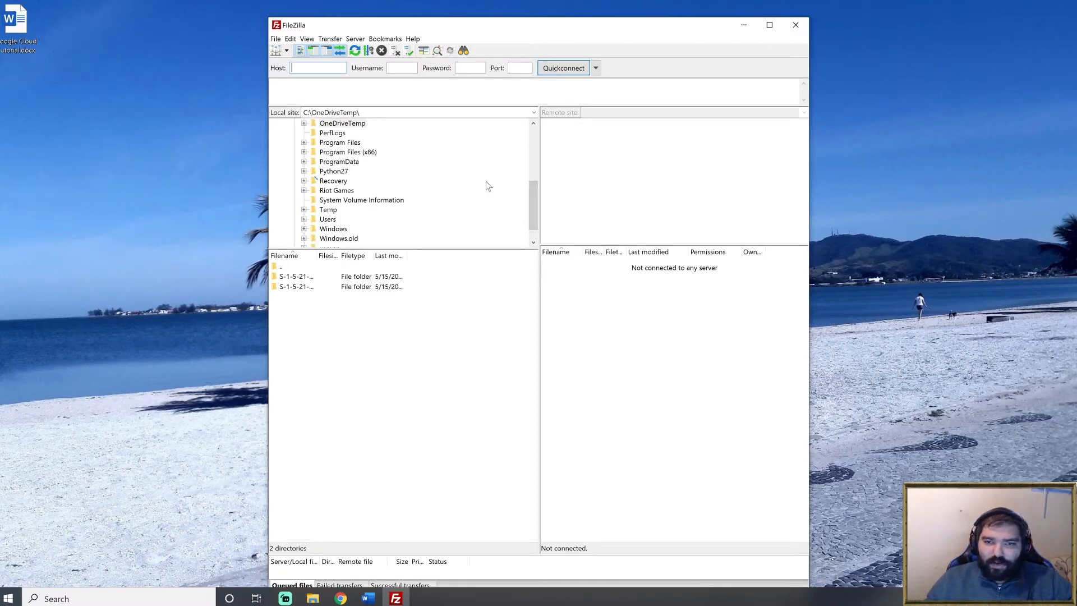
pyautogui.moveTo(533, 205); pyautogui.dragTo(533, 150)
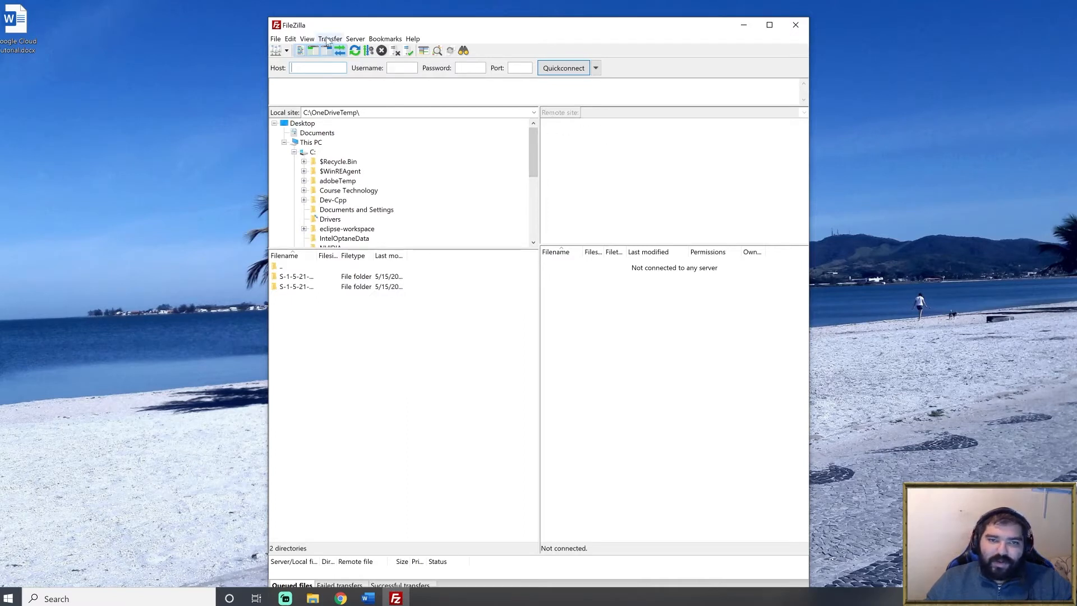
pyautogui.click(290, 40)
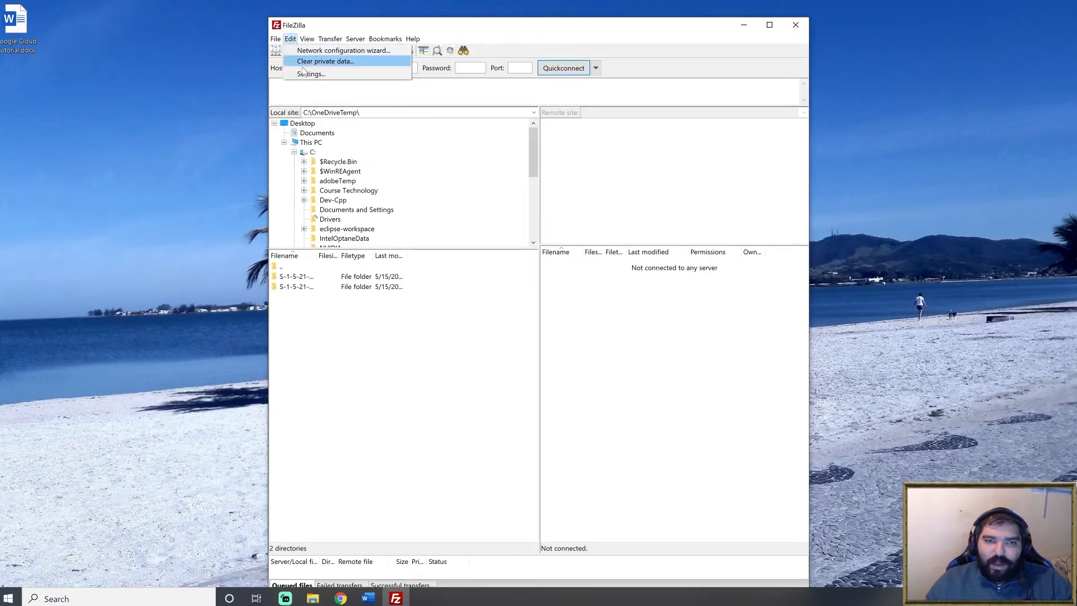
pyautogui.click(321, 77)
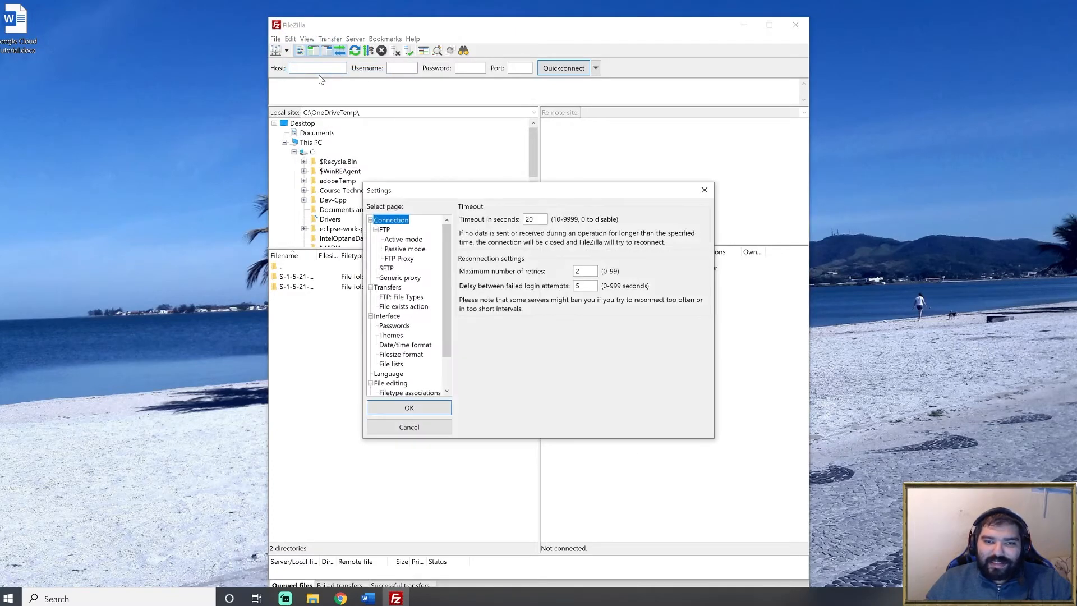
# Step: Swap FileZilla's SFTP private key for privateKeyTutorial.ppk and confirm the settings with OK
pyautogui.click(387, 270)
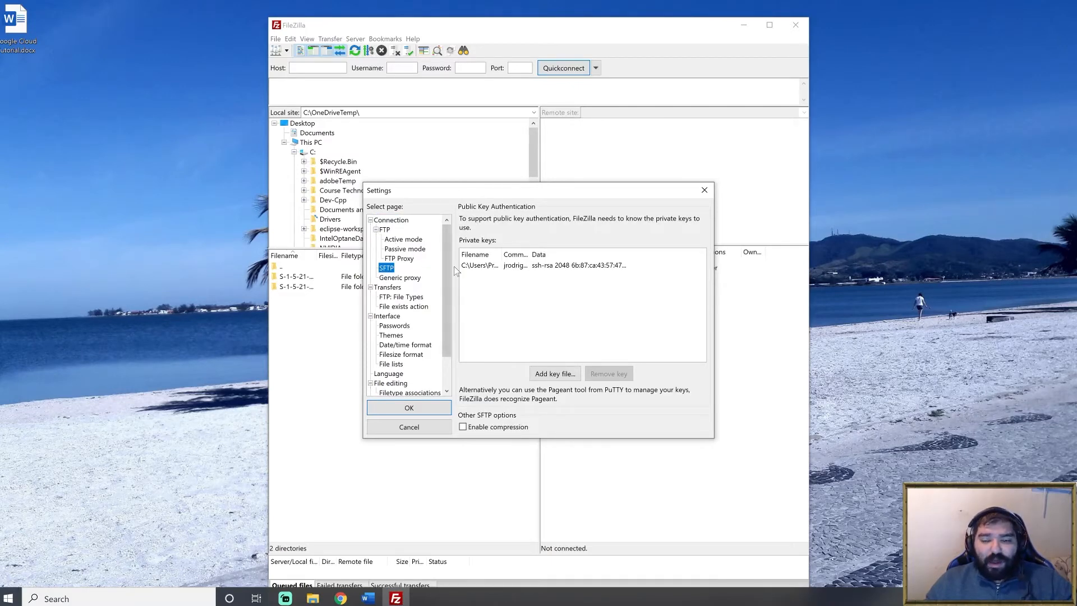
pyautogui.click(561, 266)
pyautogui.click(599, 375)
pyautogui.click(386, 271)
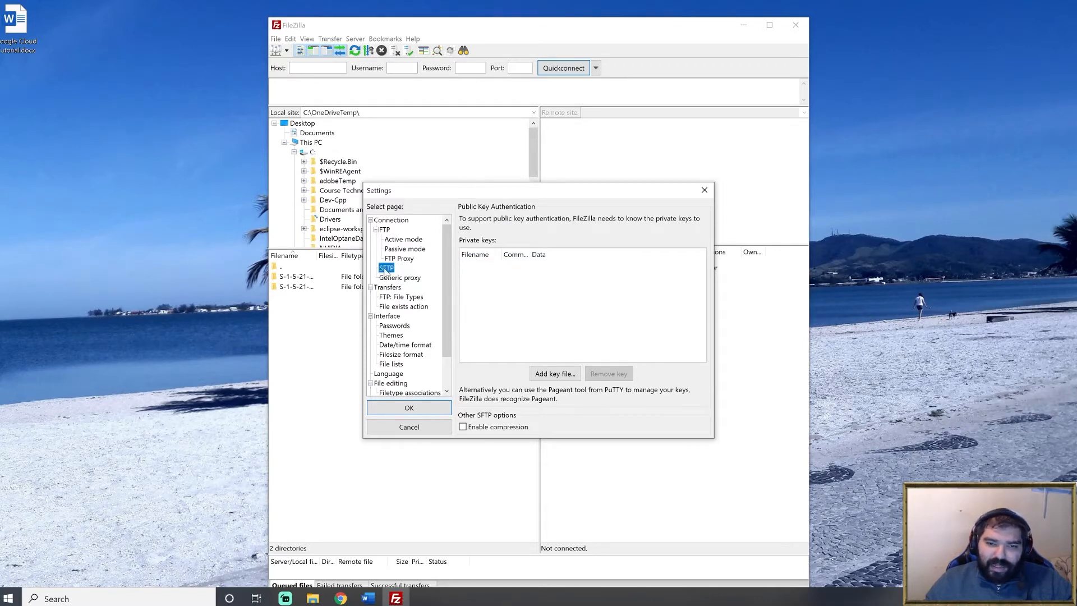
pyautogui.click(542, 377)
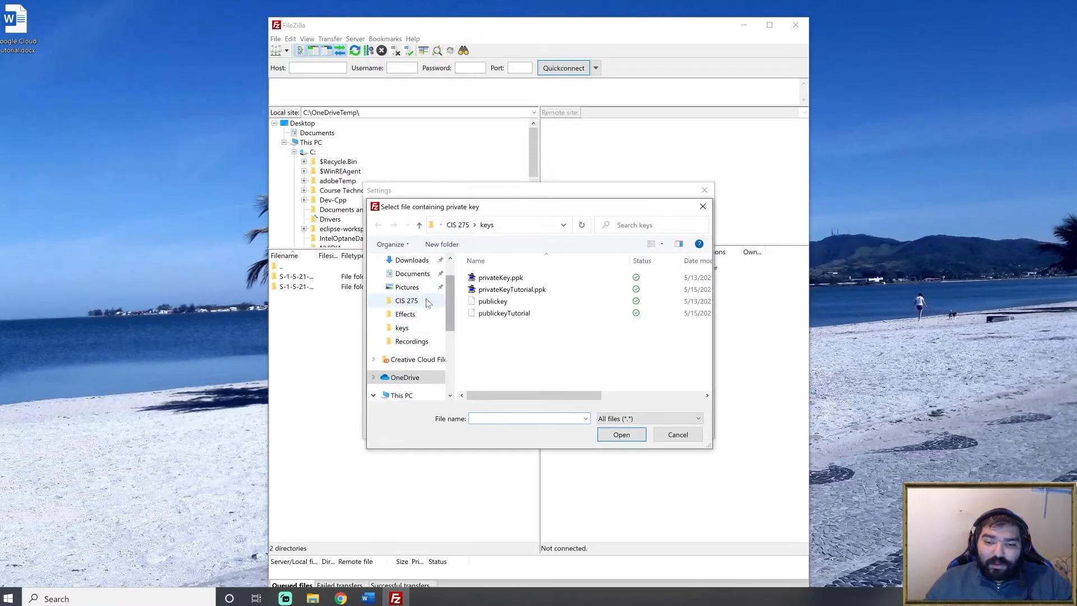
pyautogui.click(507, 290)
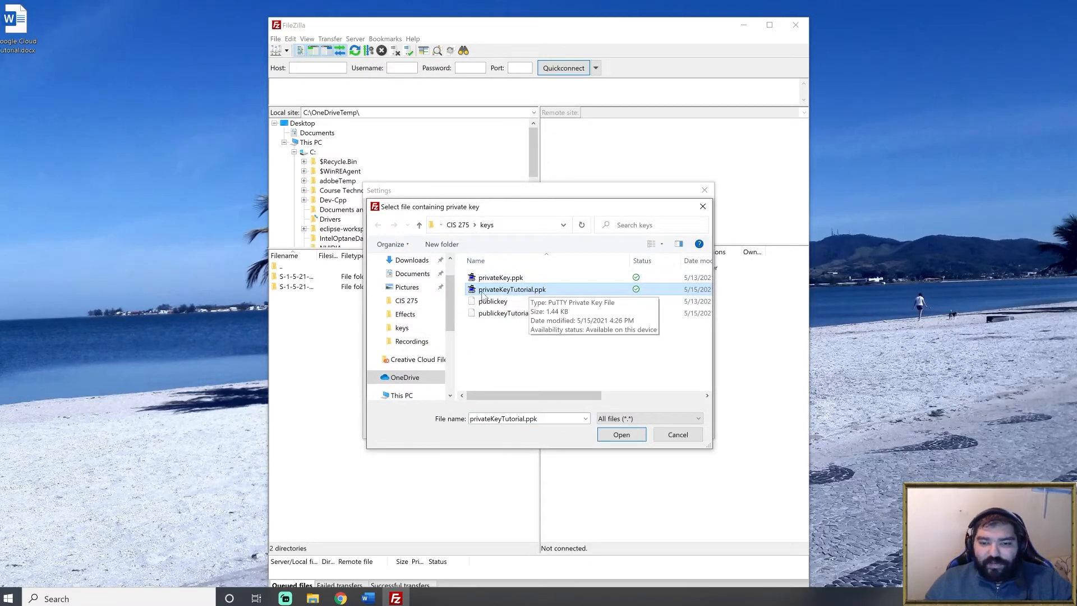
pyautogui.doubleClick(499, 295)
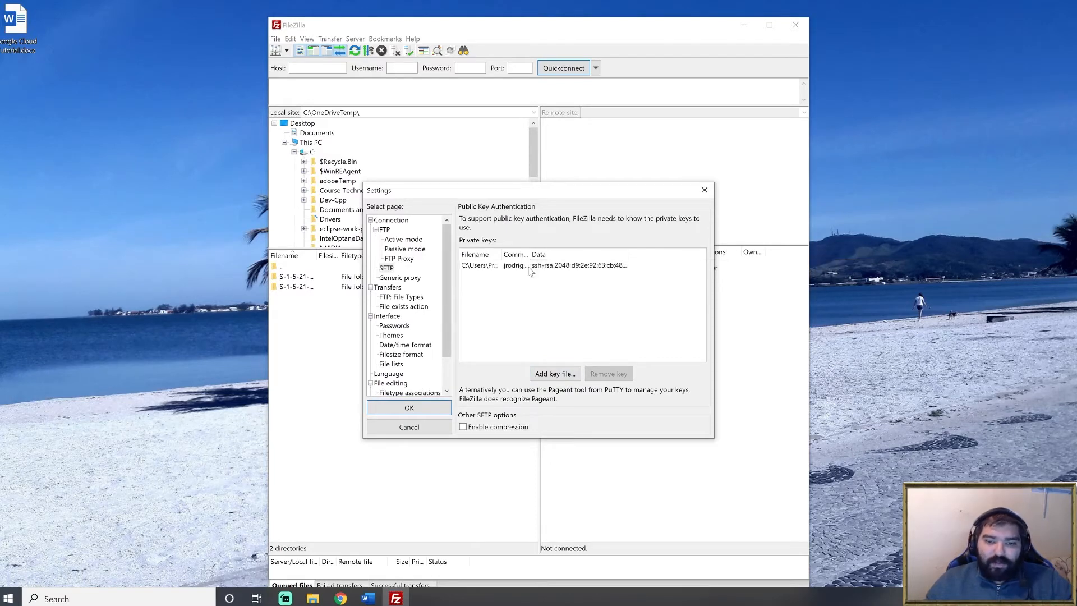
pyautogui.click(414, 408)
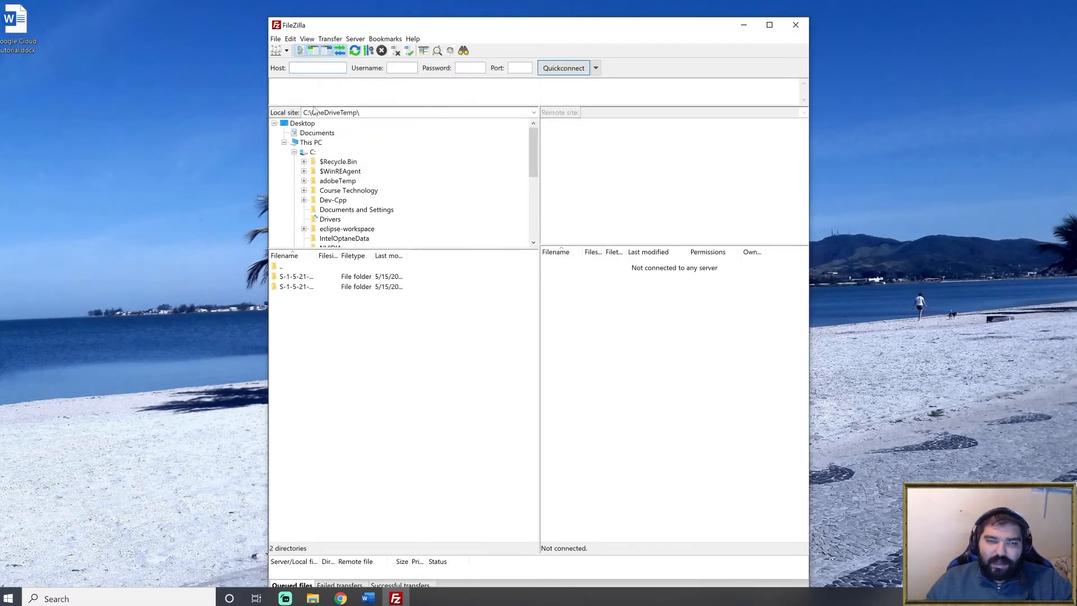
# Step: Open Compute Engine VM instances in Chrome and select cis275vm's external IP 35.211.234.58
pyautogui.click(342, 596)
pyautogui.click(339, 563)
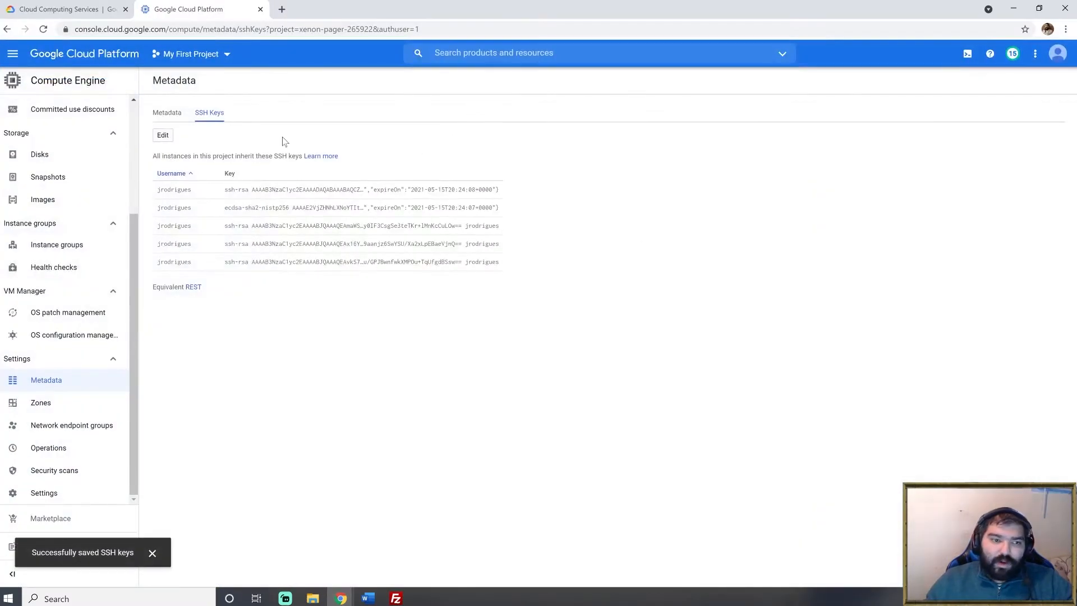
pyautogui.scroll(3, 135, 241)
pyautogui.click(65, 140)
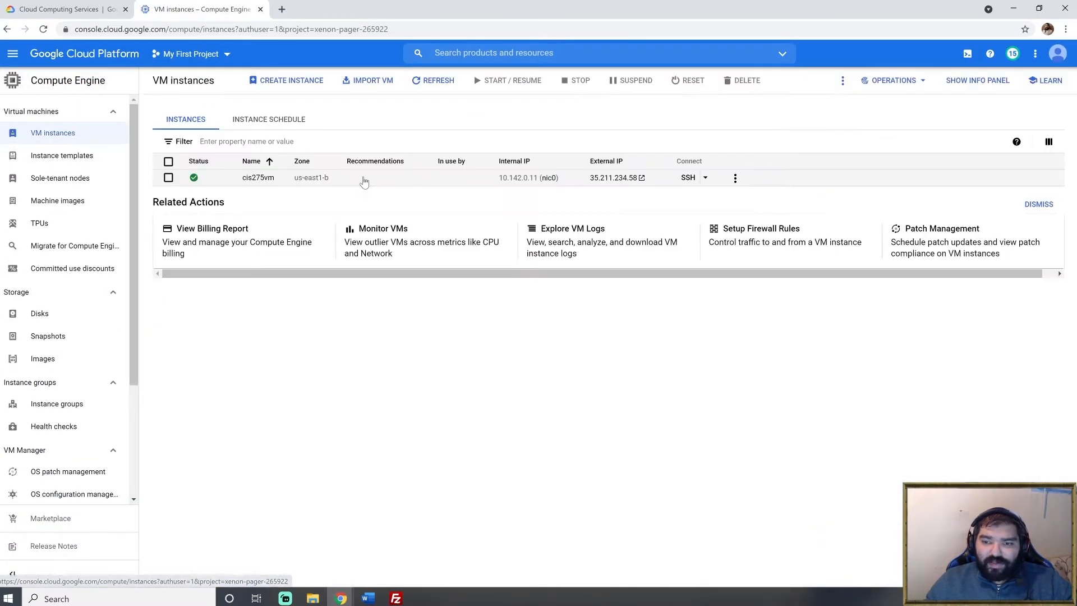
pyautogui.moveTo(589, 179); pyautogui.dragTo(635, 178)
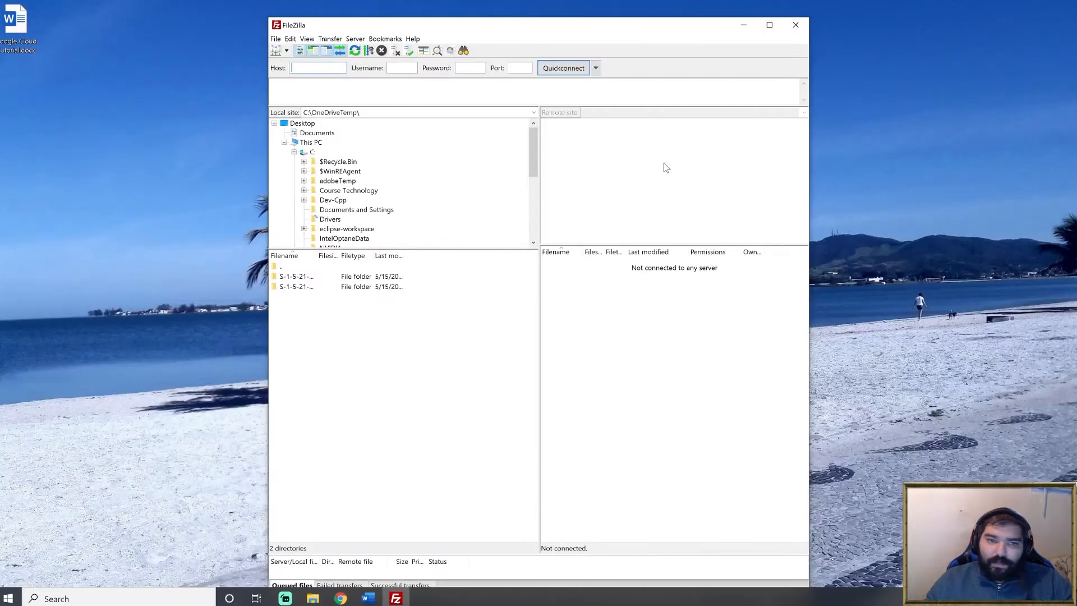
# Step: Fill Quickconnect with host 35.211.234.58, the VM account's username and password, and port 22
pyautogui.write('35.211.234.58')
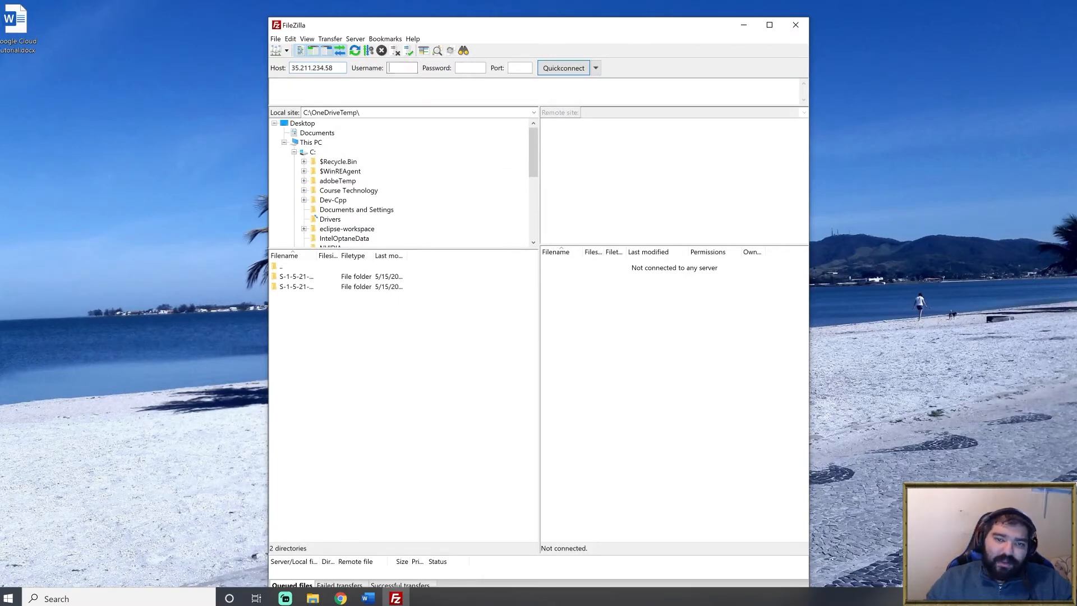
pyautogui.write('jrodrigues')
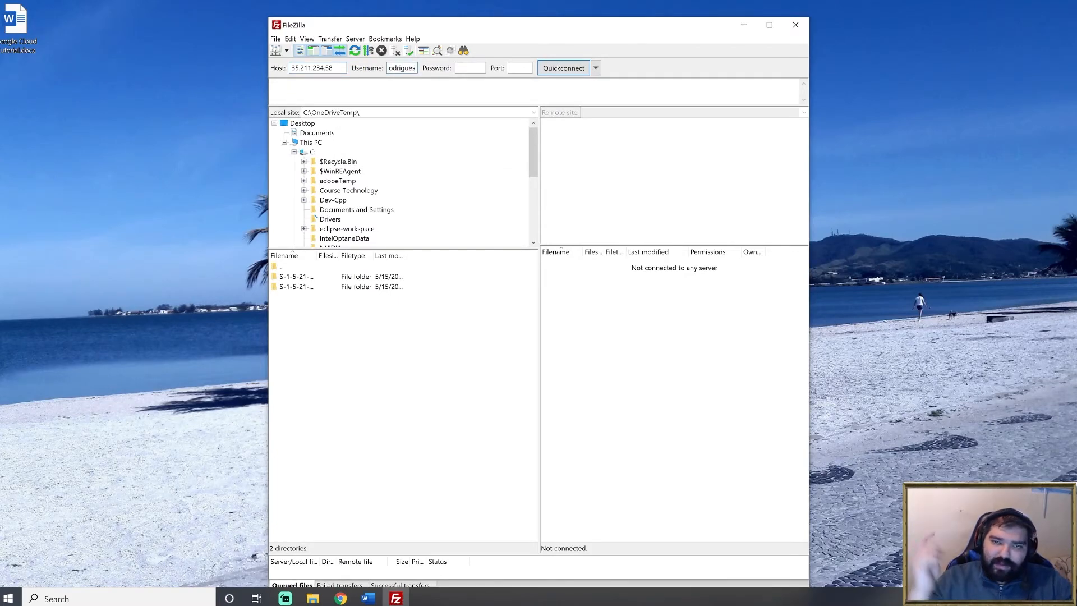
pyautogui.write('******')
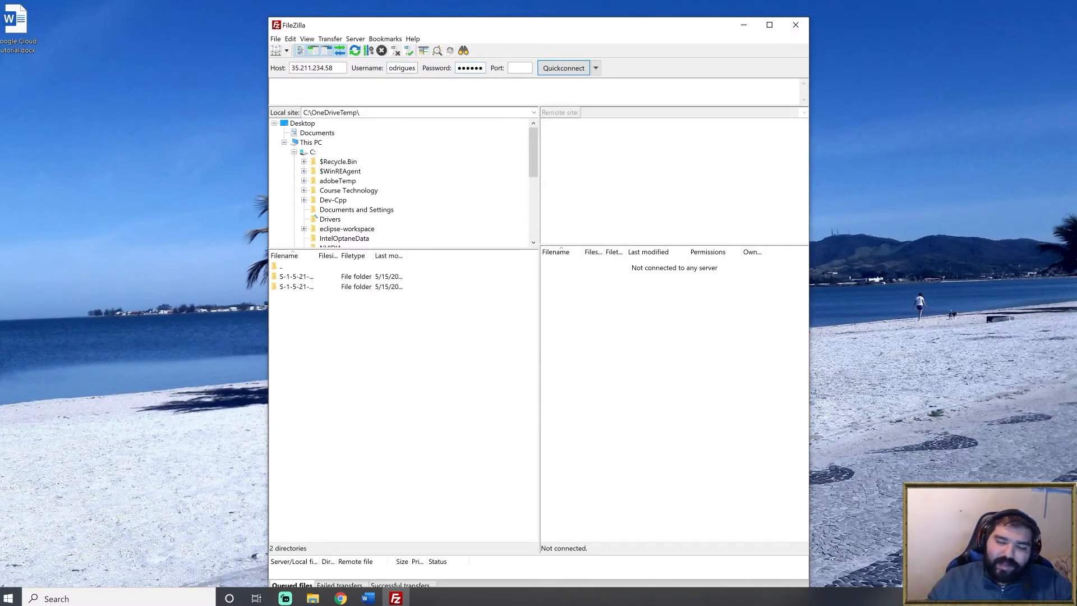
pyautogui.click(512, 68)
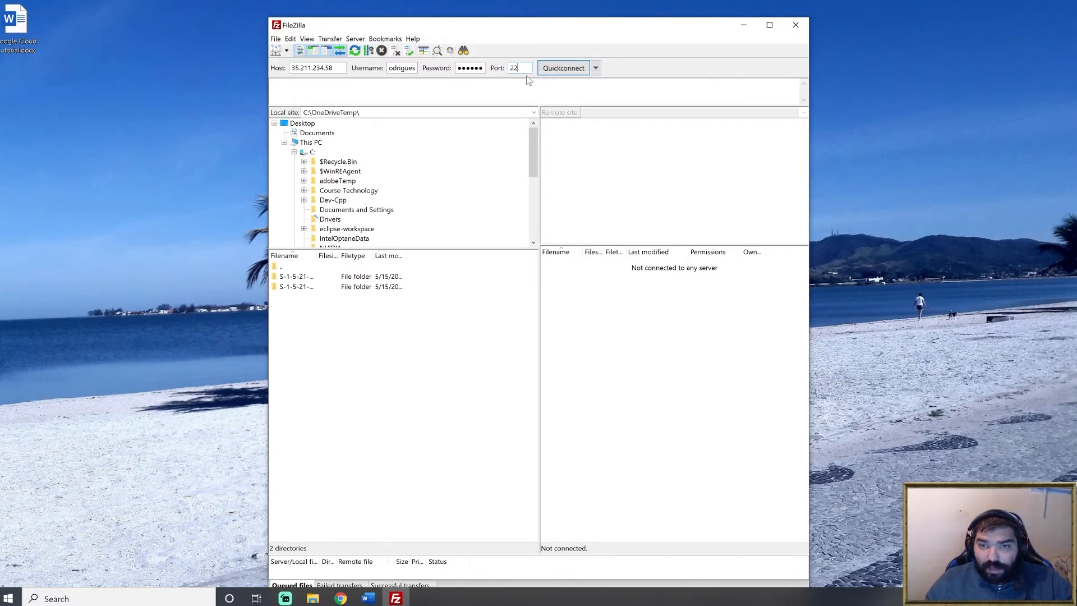
pyautogui.click(596, 68)
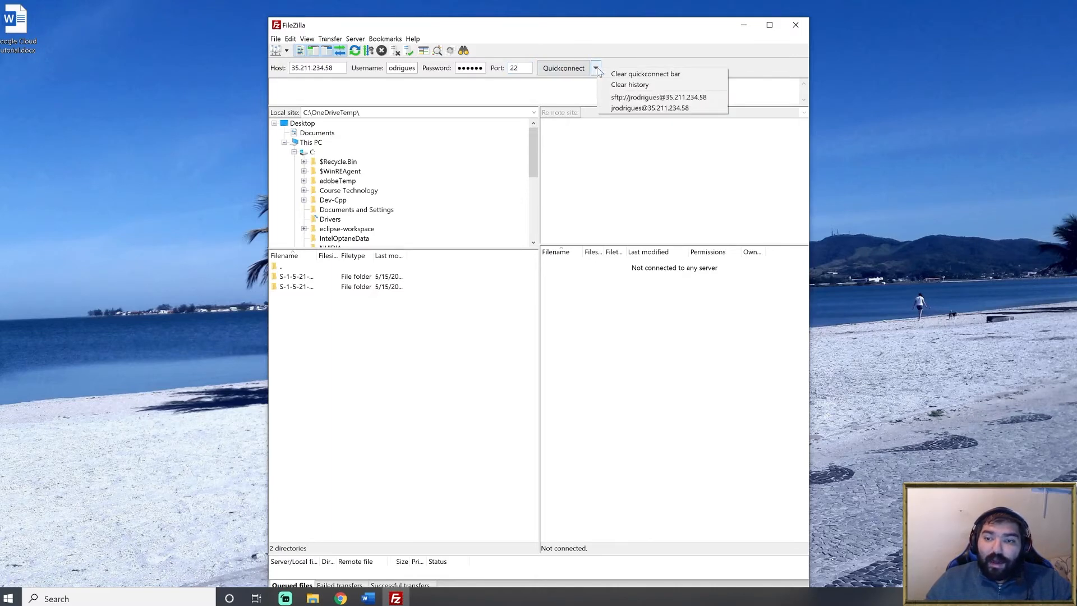
pyautogui.click(625, 55)
# Step: Quickconnect to 35.211.234.58 over SFTP, trusting the host key and entering the key passphrase
pyautogui.click(564, 69)
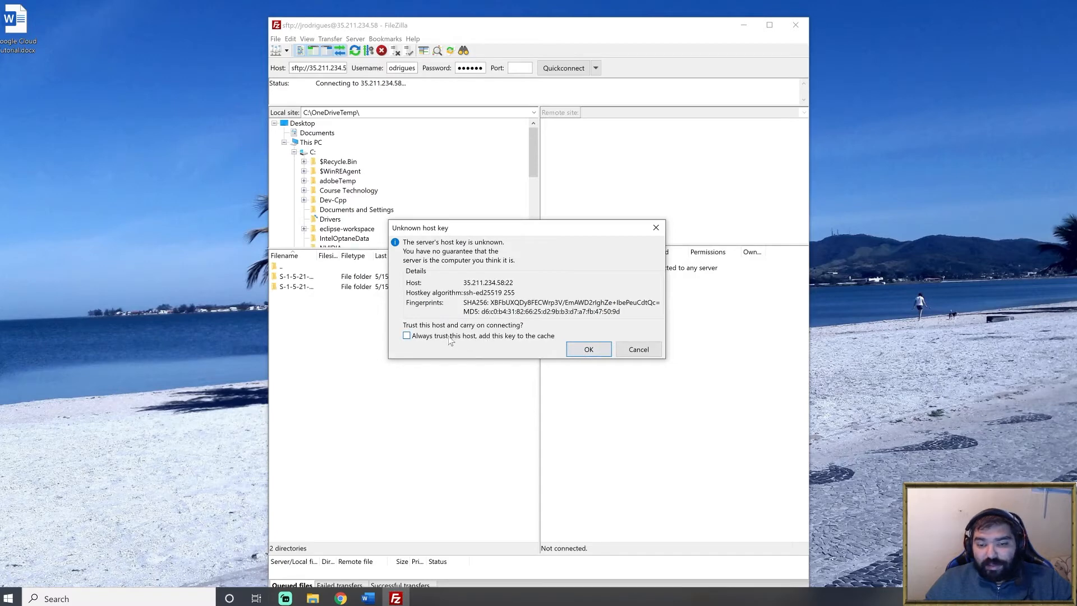
pyautogui.click(599, 356)
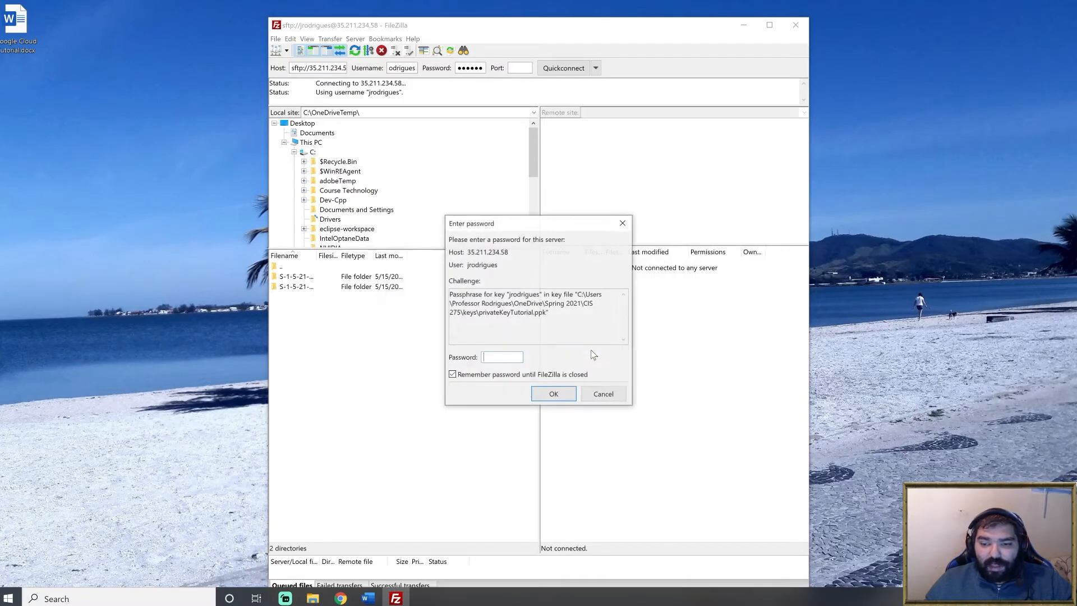
pyautogui.write('***')
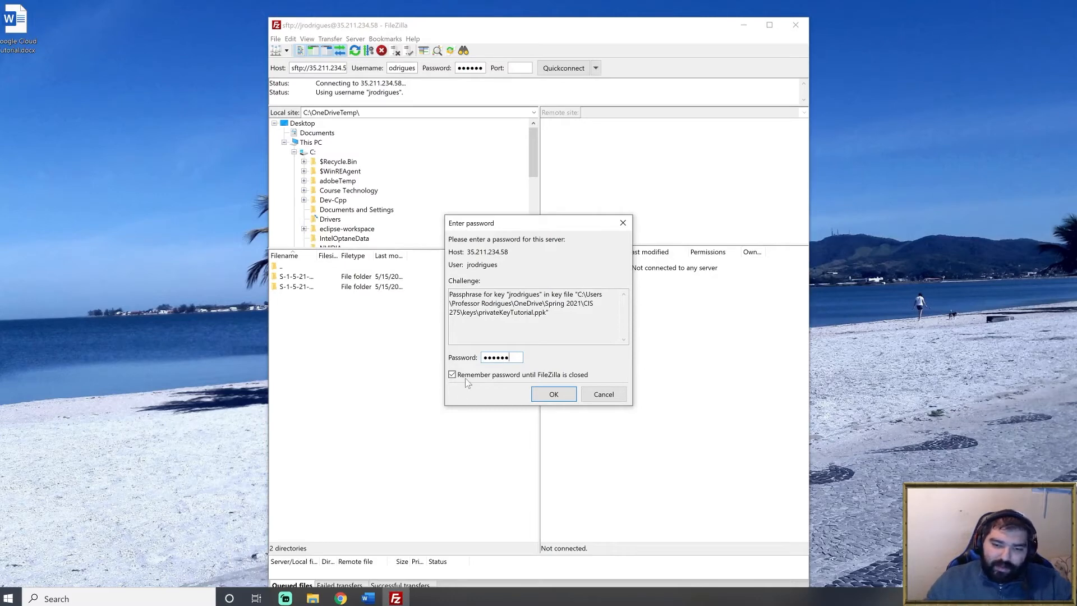
pyautogui.click(554, 394)
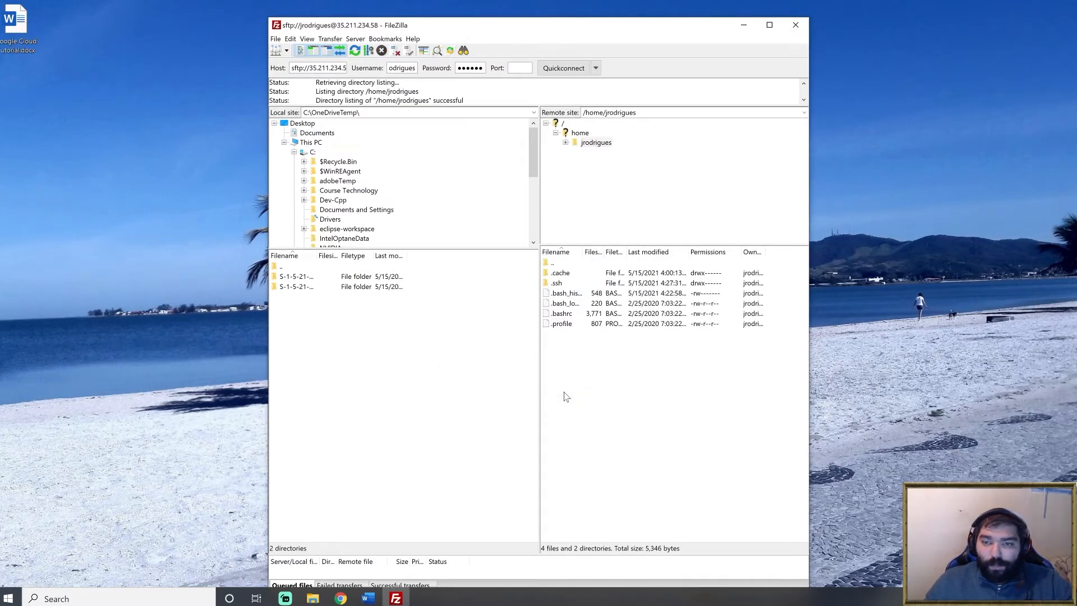
pyautogui.click(597, 70)
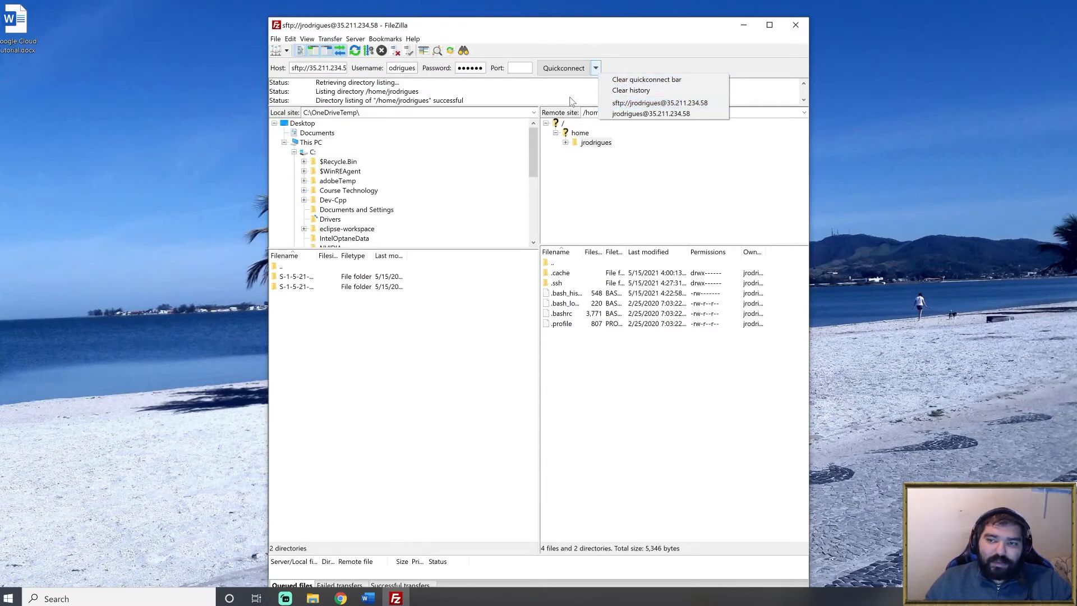
pyautogui.click(612, 104)
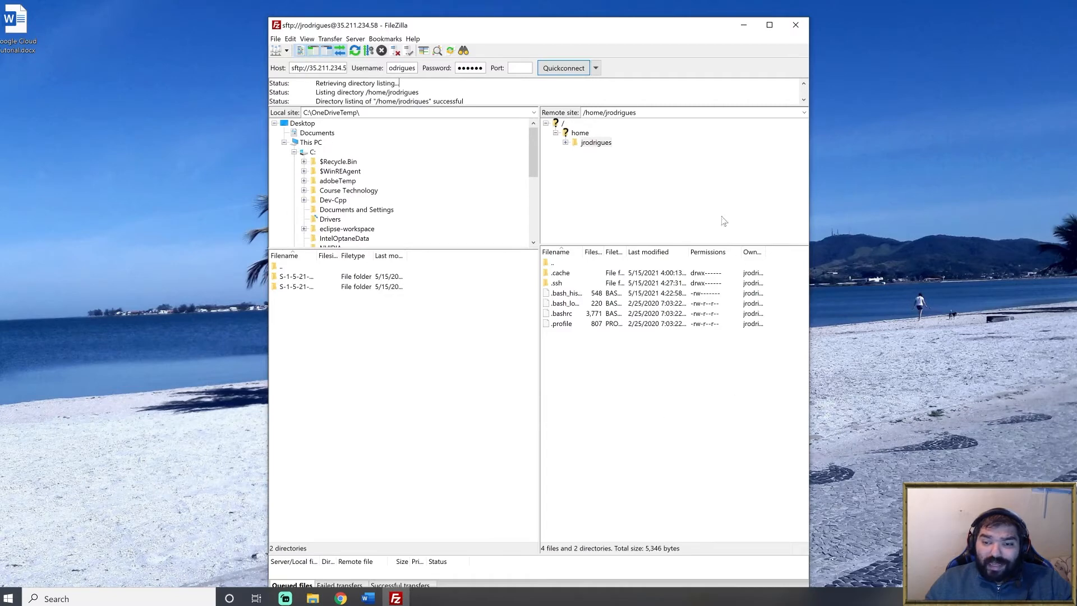
# Step: Browse the remote tree from / through var and www into /var/www/html
pyautogui.click(564, 124)
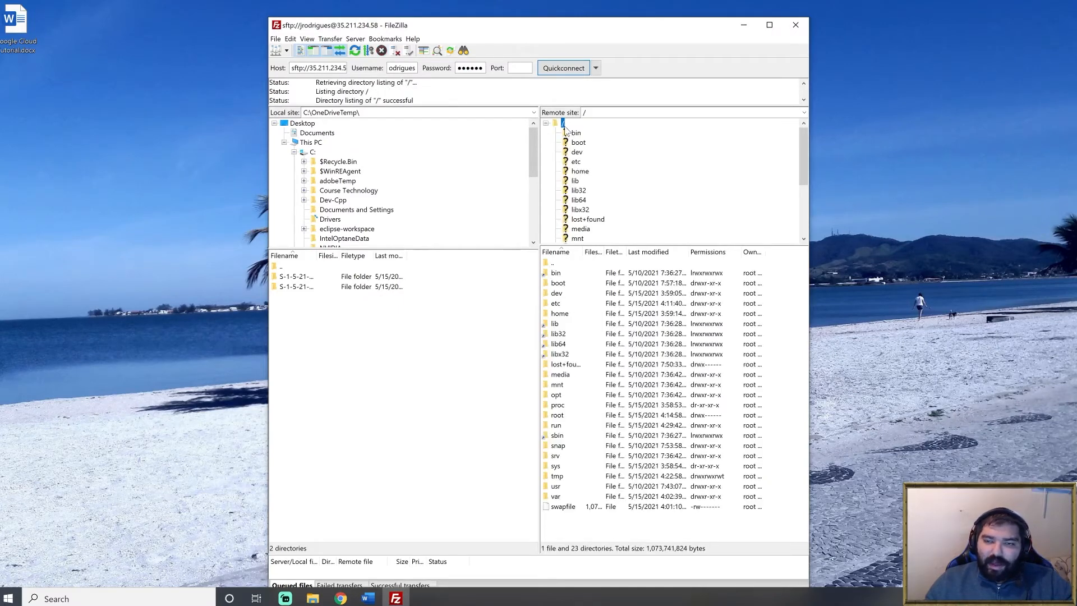
pyautogui.moveTo(805, 155); pyautogui.dragTo(802, 211)
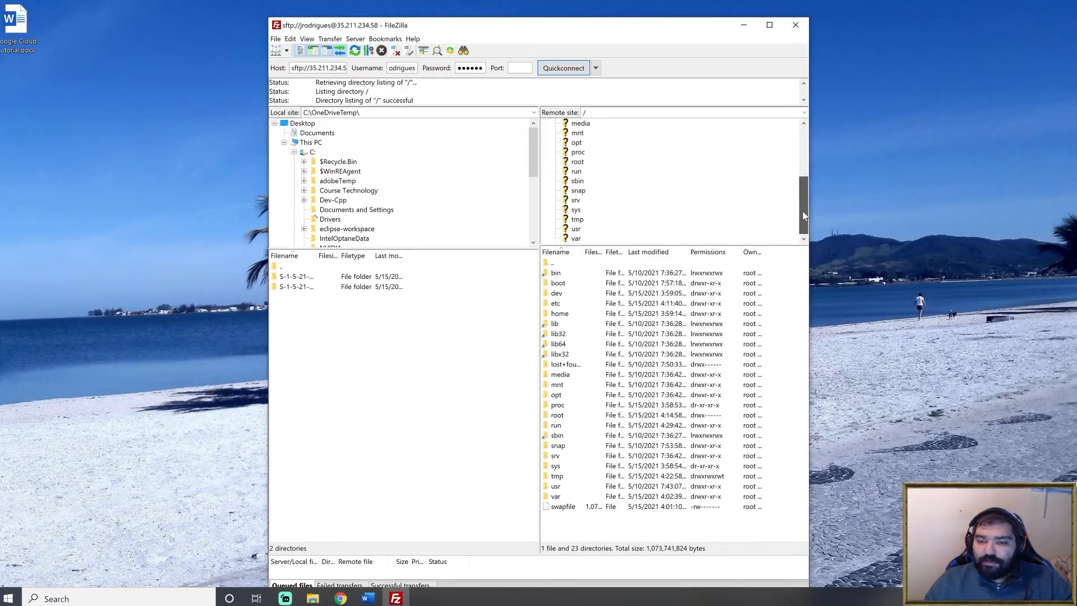
pyautogui.click(578, 239)
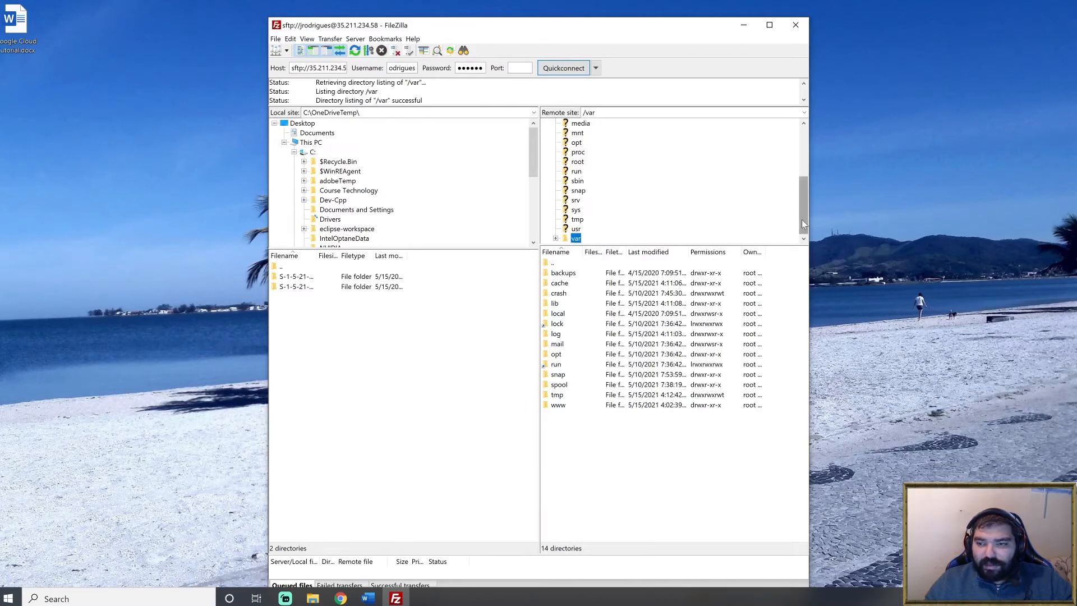
pyautogui.click(556, 239)
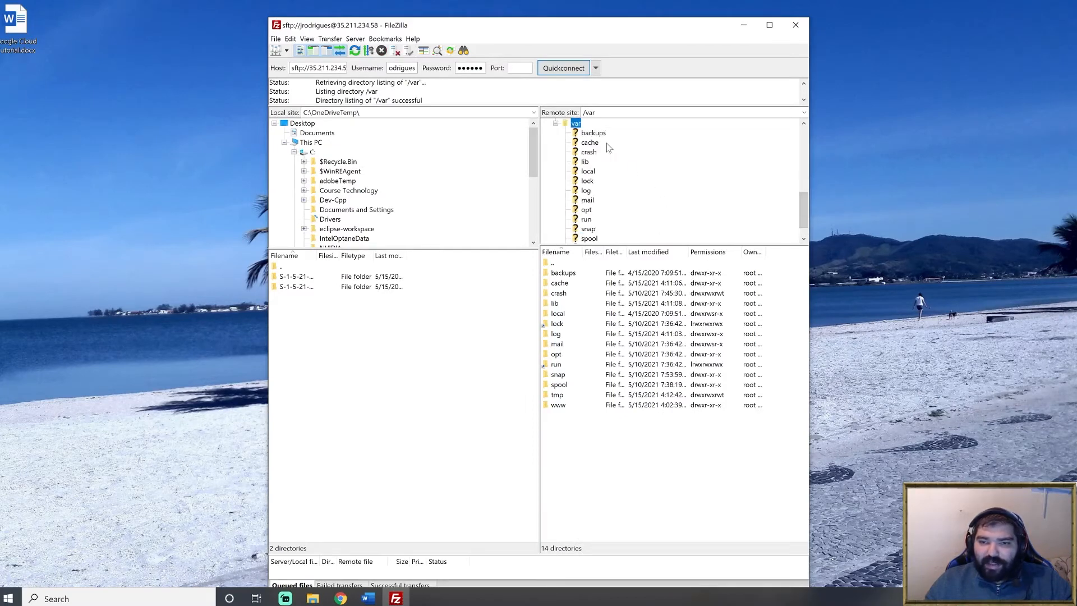
pyautogui.moveTo(803, 203); pyautogui.dragTo(804, 218)
pyautogui.click(588, 238)
pyautogui.click(565, 239)
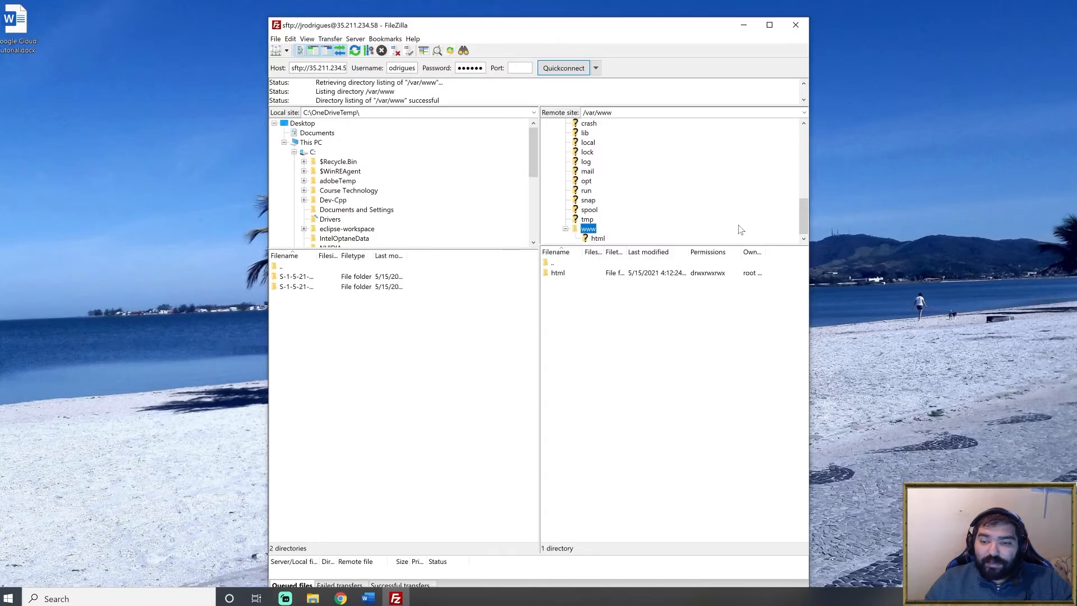
pyautogui.click(596, 239)
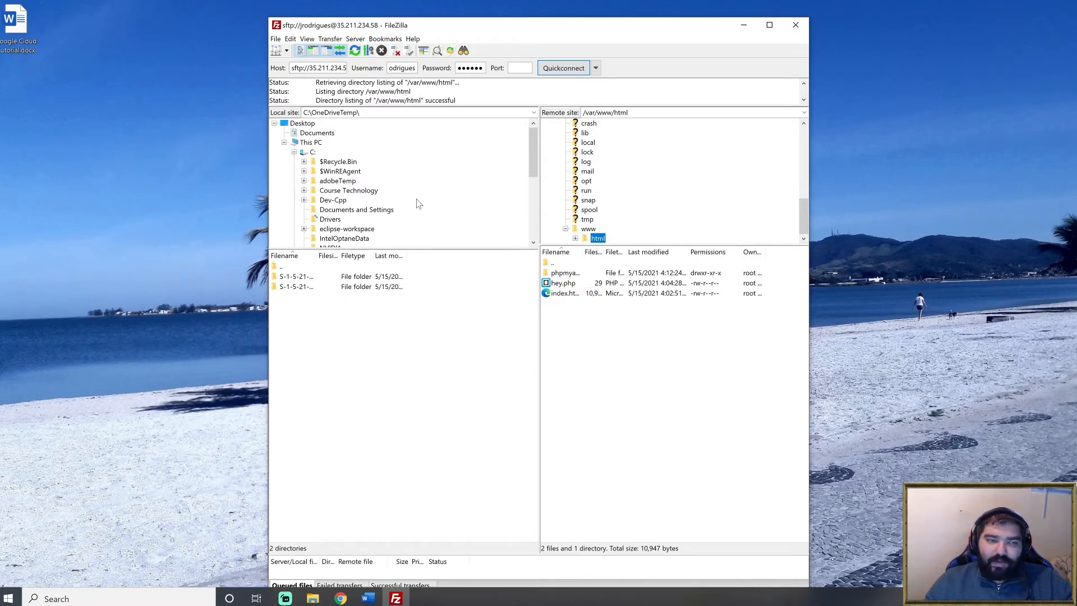
pyautogui.moveTo(455, 26); pyautogui.dragTo(468, 18)
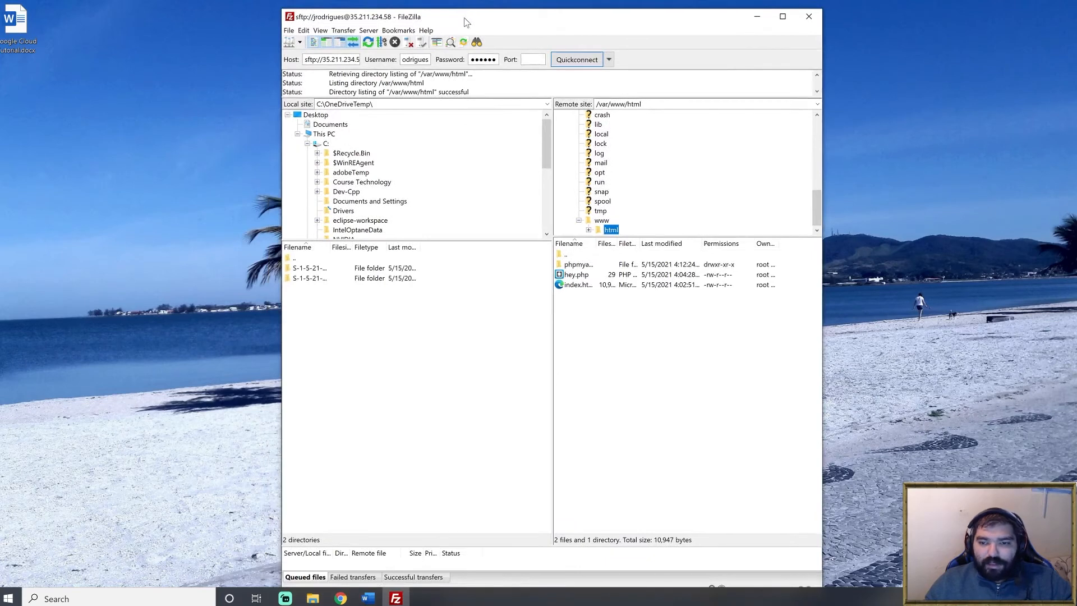
# Step: Select and deselect files such as hey.php in the remote /var/www/html listing
pyautogui.click(574, 288)
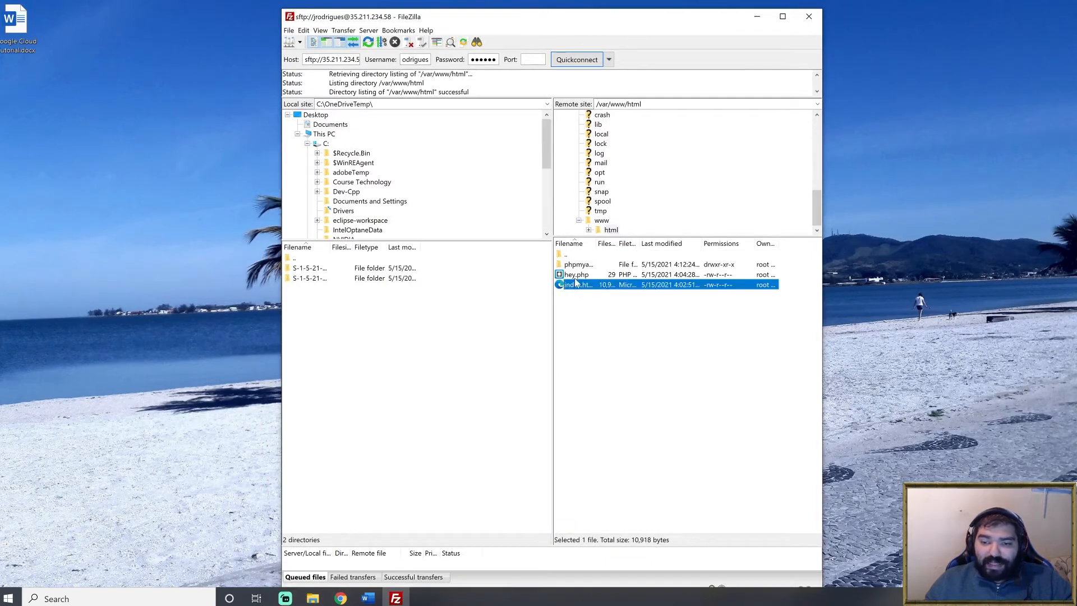
pyautogui.click(575, 278)
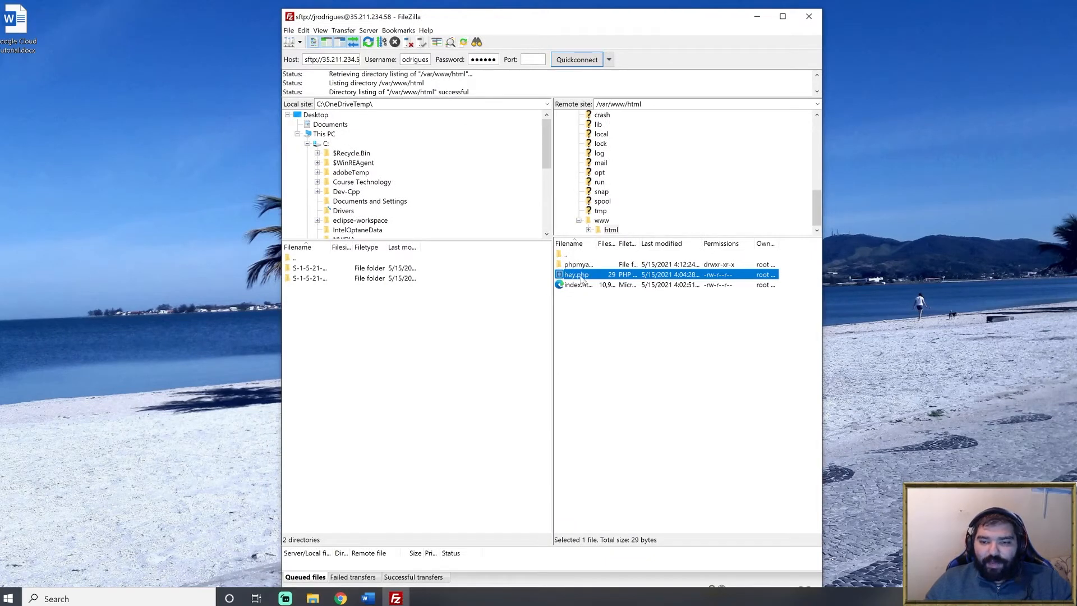
pyautogui.click(567, 305)
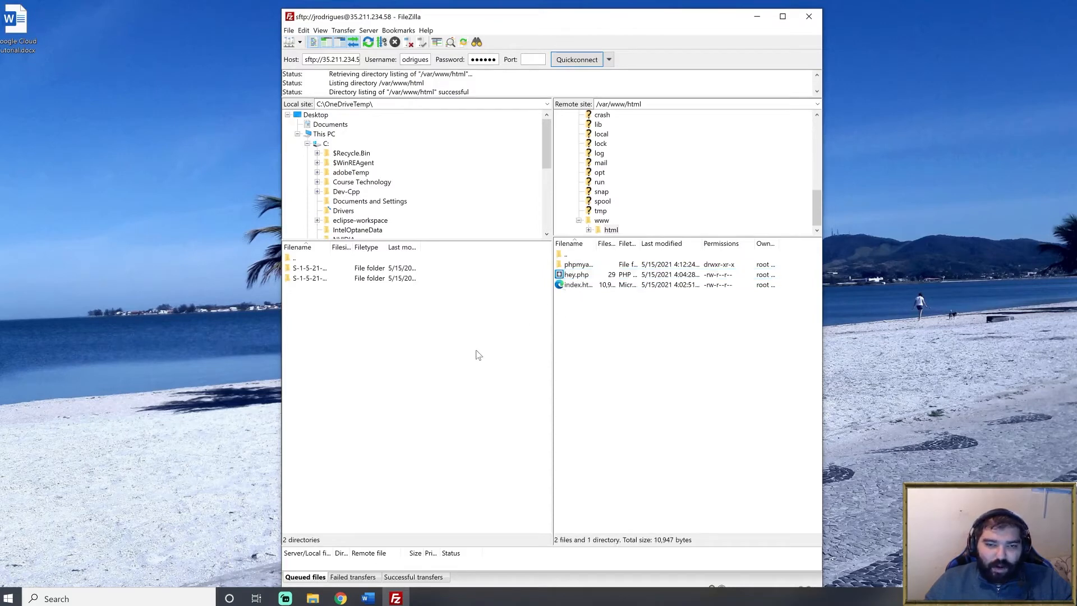
pyautogui.moveTo(549, 142); pyautogui.dragTo(556, 211)
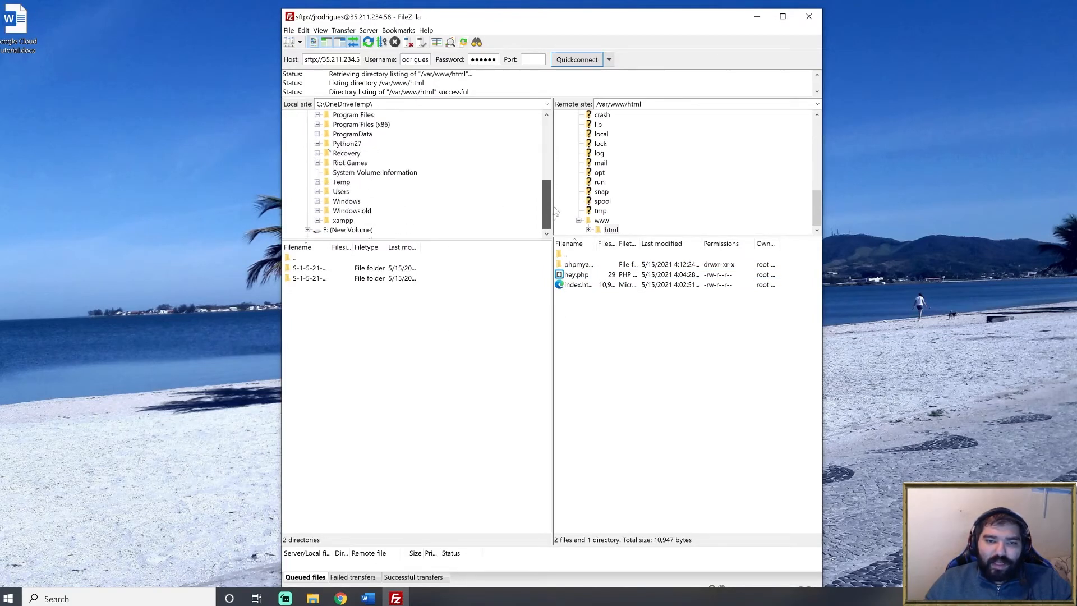
# Step: Open C:\xampp\htdocs\GG locally and select its css, gg and images folders
pyautogui.click(326, 220)
pyautogui.click(317, 221)
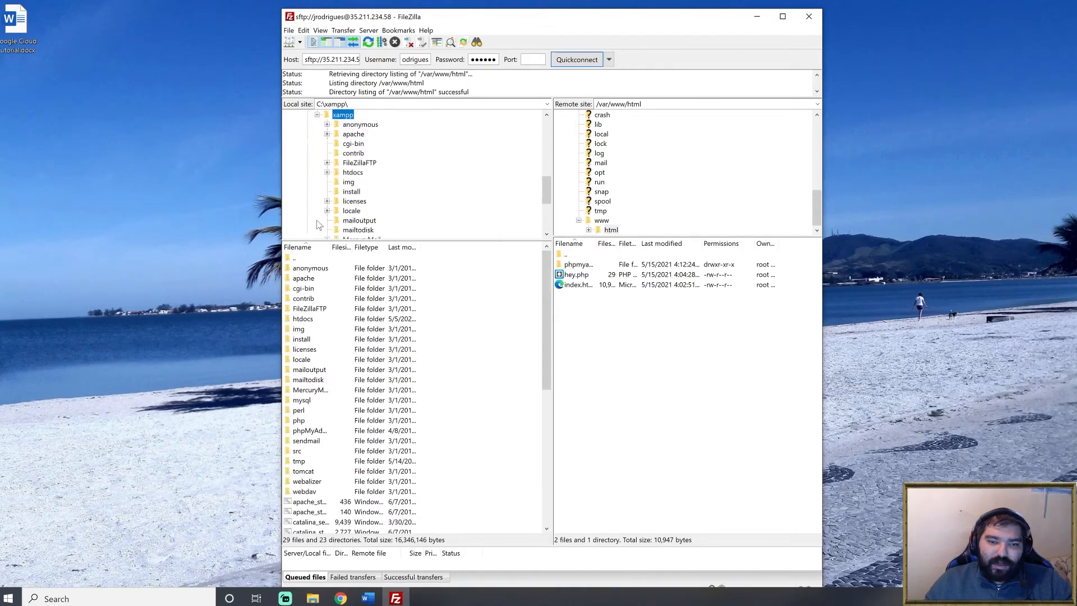
pyautogui.click(327, 173)
pyautogui.click(358, 124)
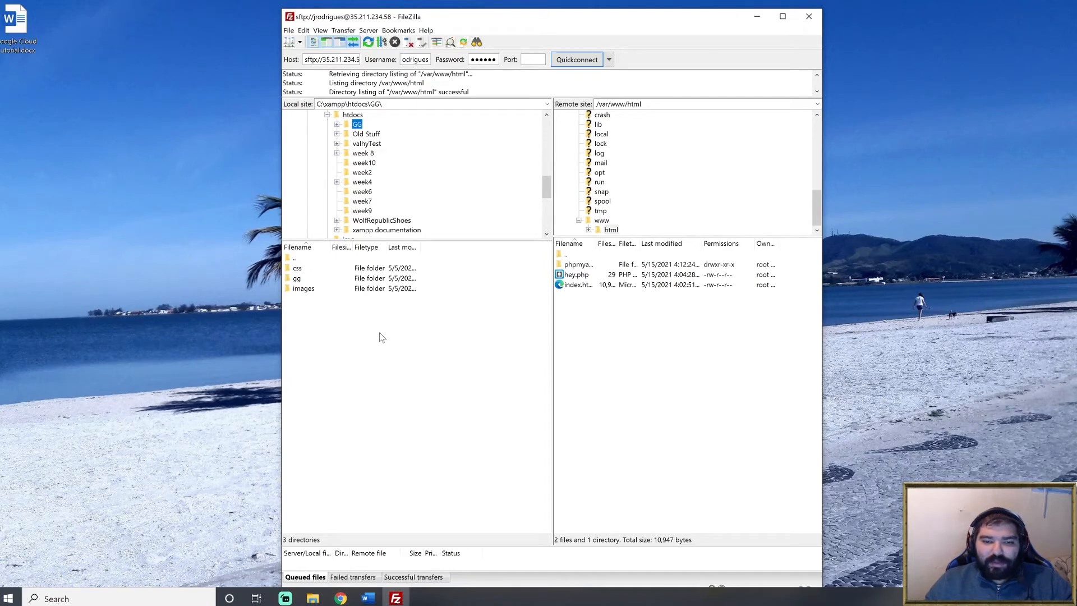
pyautogui.moveTo(322, 324); pyautogui.dragTo(317, 282)
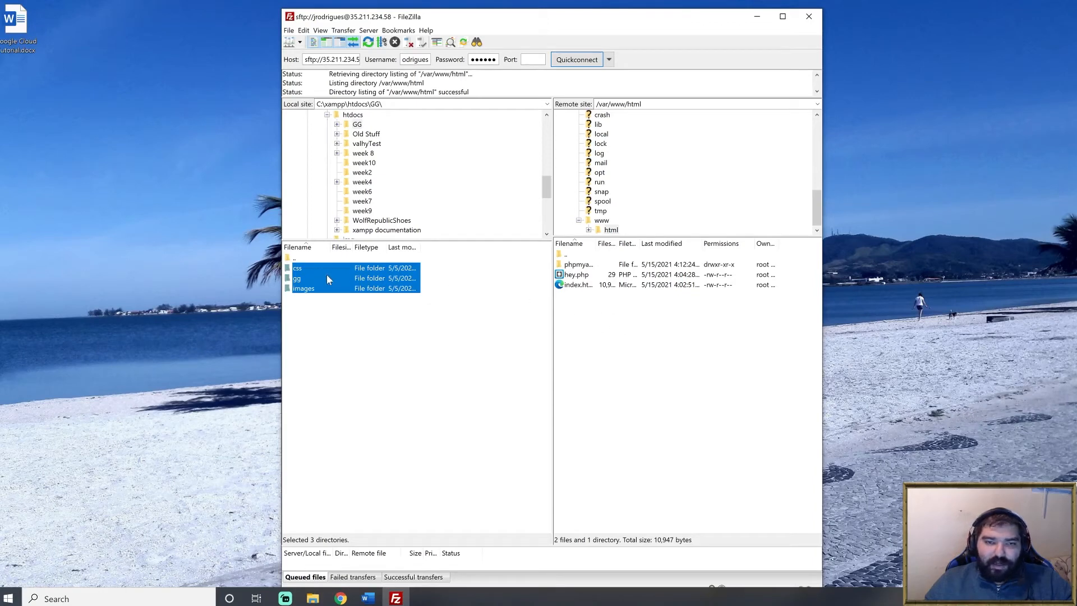
# Step: Drag the css, gg and images folders onto the remote /var/www/html listing
pyautogui.moveTo(547, 182)
pyautogui.mouseDown()
pyautogui.moveTo(546, 139)
pyautogui.moveTo(546, 172)
pyautogui.mouseUp()
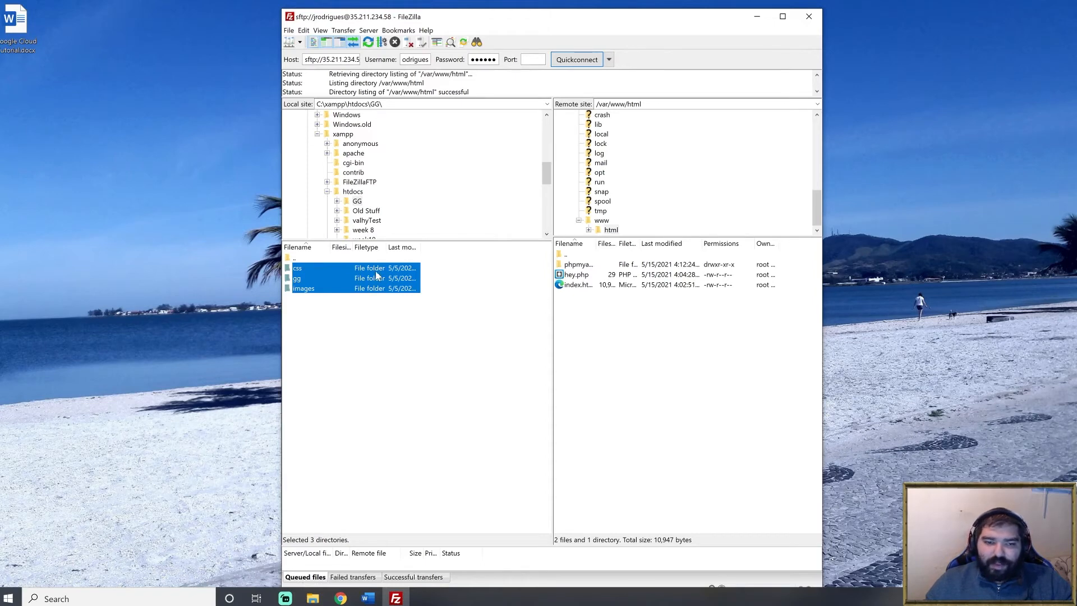
pyautogui.moveTo(374, 280); pyautogui.dragTo(631, 356)
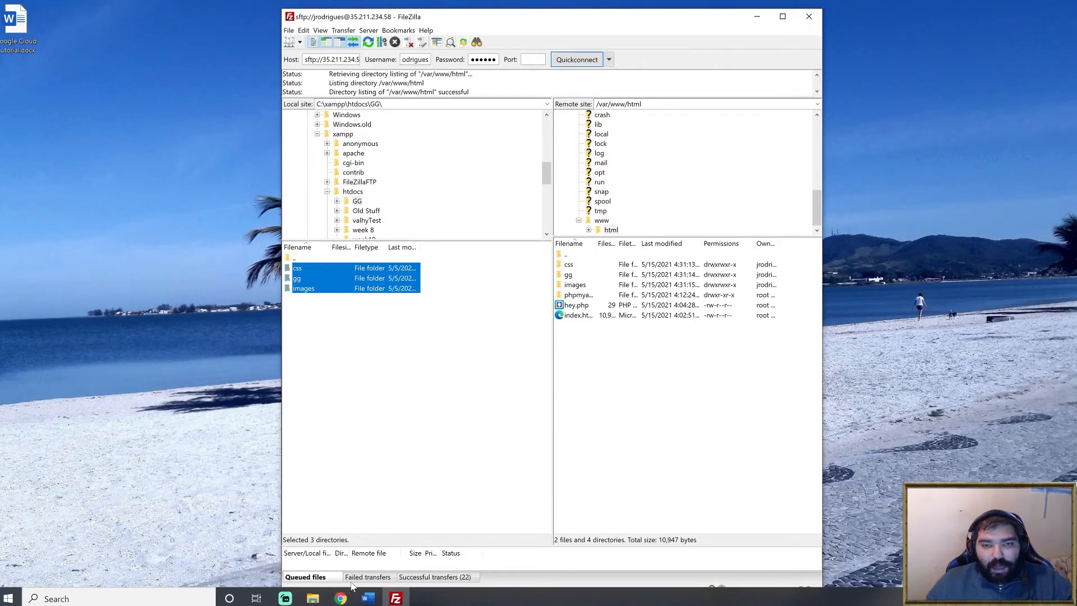
# Step: Switch windows from the SSH terminal to Chrome's VM instances console page
pyautogui.moveTo(340, 598)
pyautogui.click(372, 538)
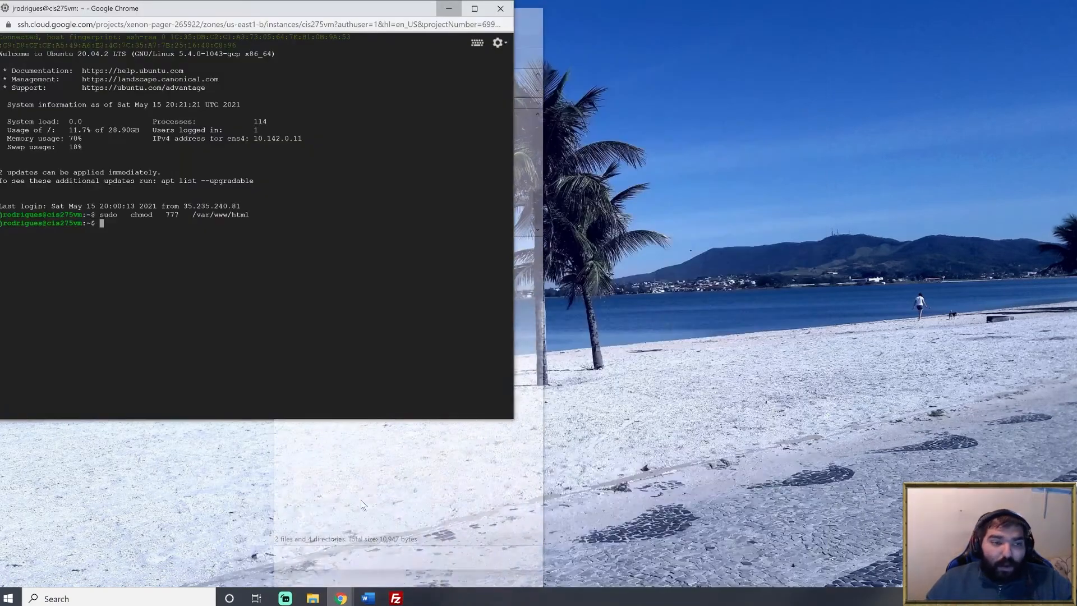
pyautogui.click(312, 598)
pyautogui.click(313, 598)
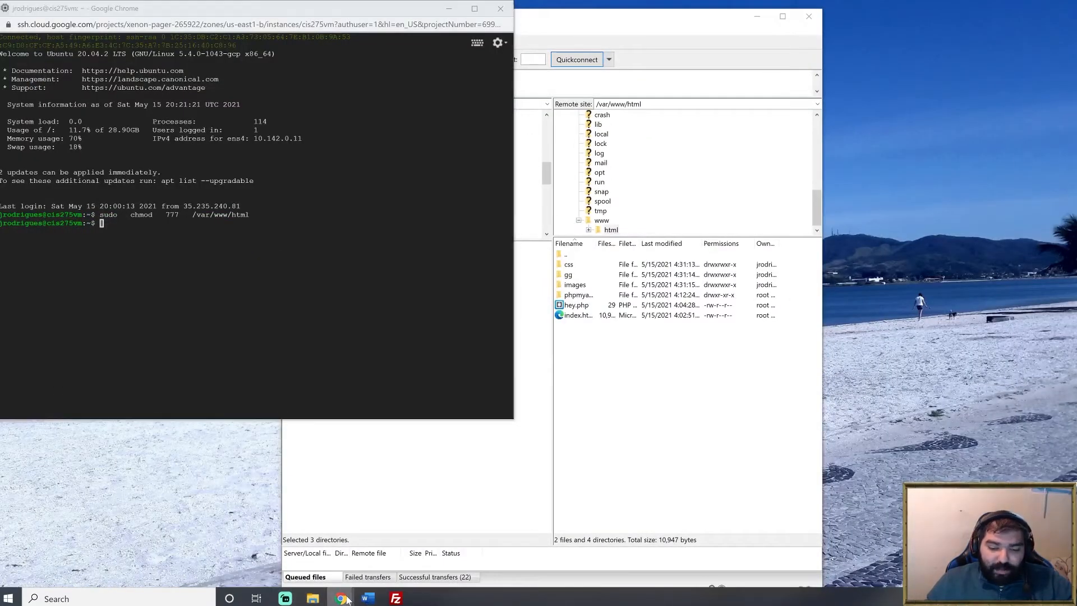
pyautogui.moveTo(346, 599)
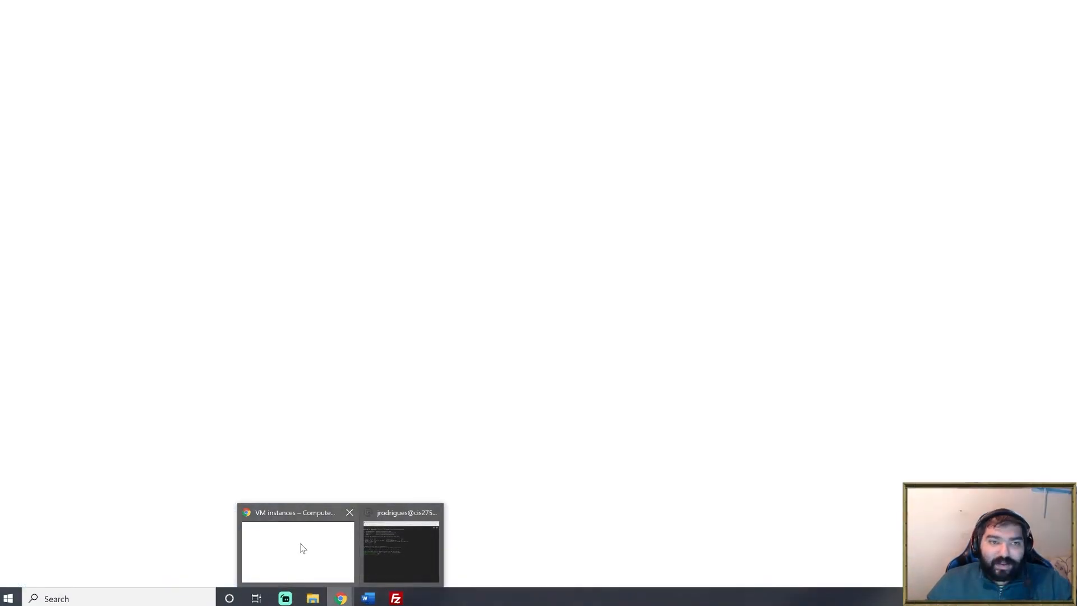
pyautogui.click(301, 548)
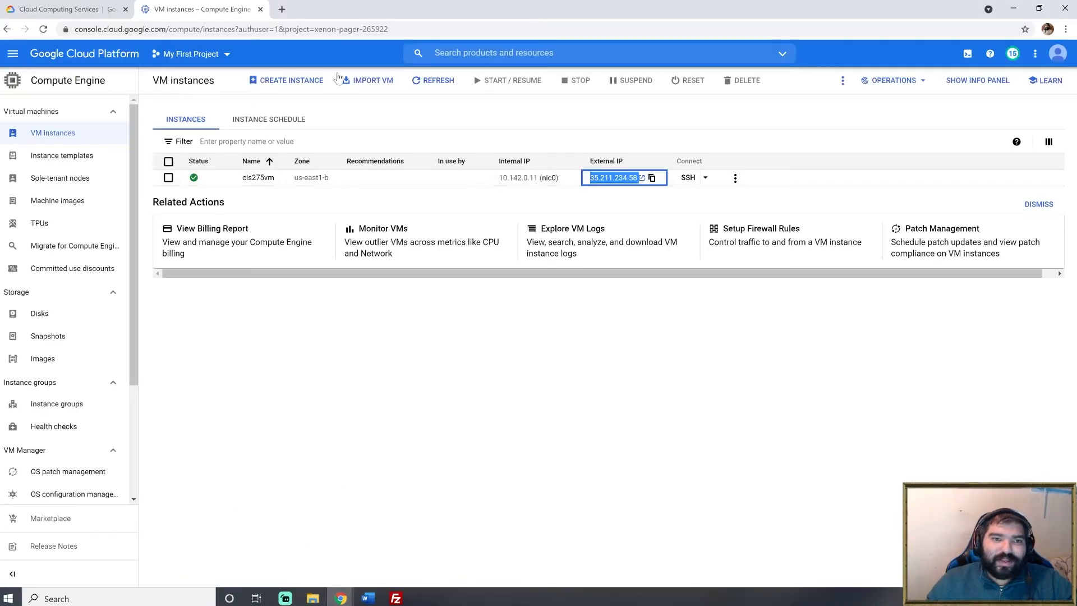
# Step: Load 35.211.234.58/html/home.php in a new Chrome tab
pyautogui.click(282, 9)
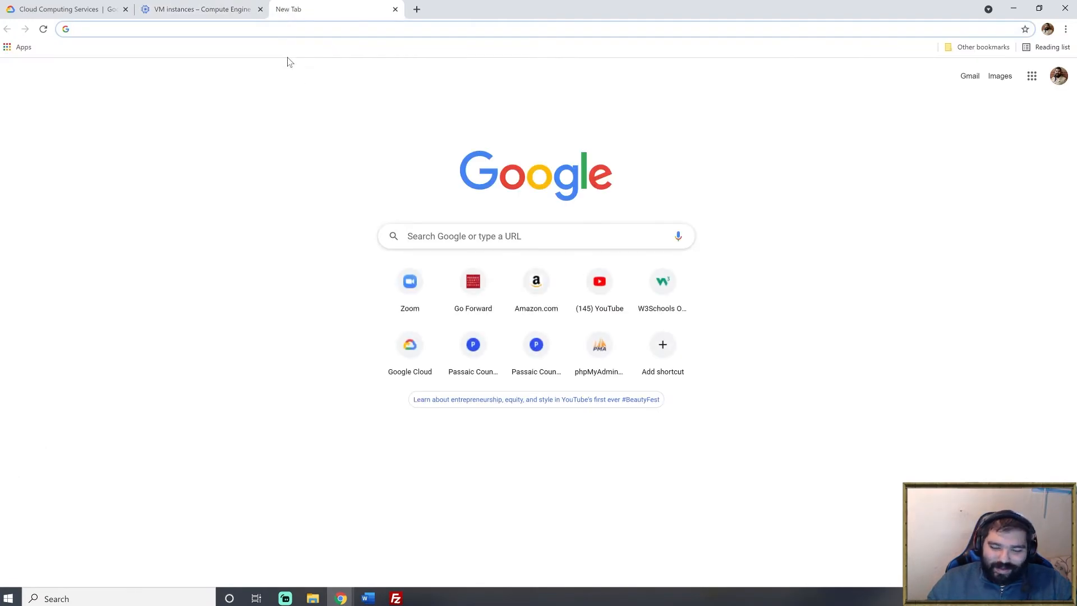
pyautogui.write('35.211.234.58/')
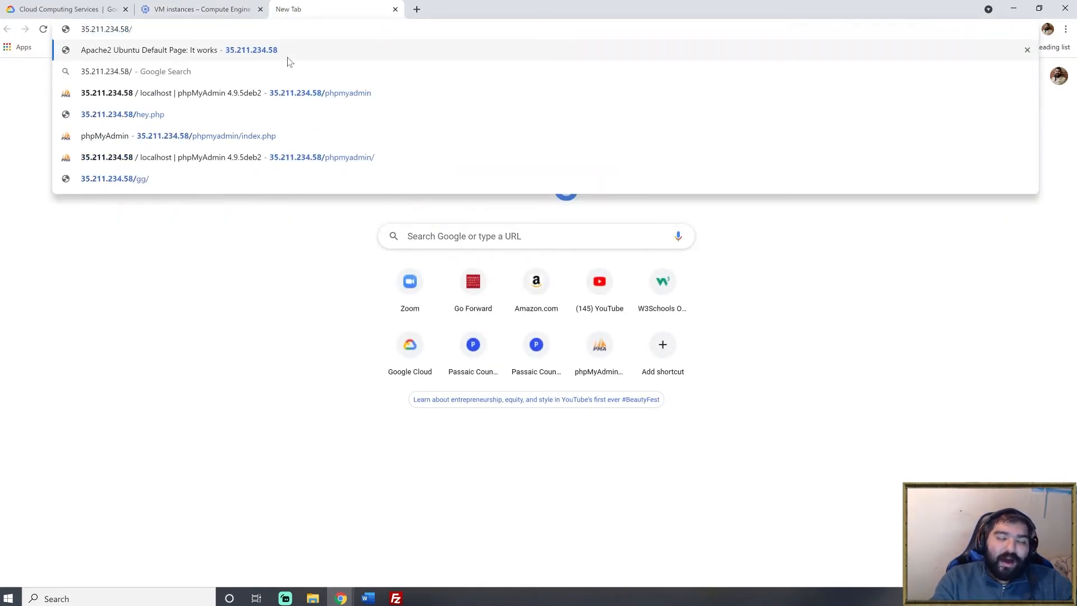
pyautogui.write('htmlk')
pyautogui.press('BackSpace')
pyautogui.press('BackSpace')
pyautogui.write('l')
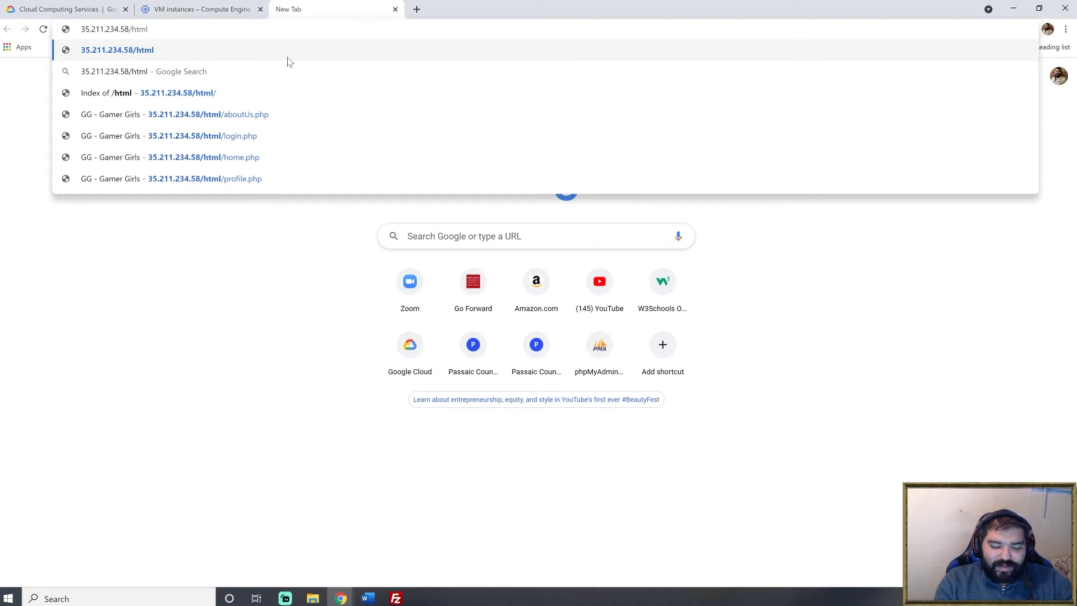
pyautogui.write('/')
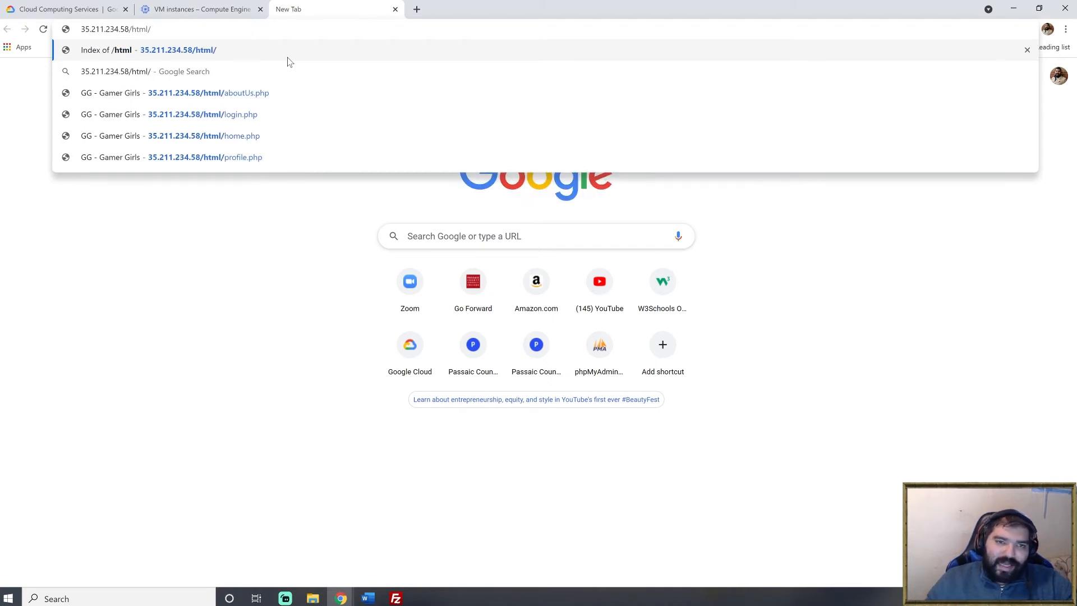
pyautogui.click(259, 137)
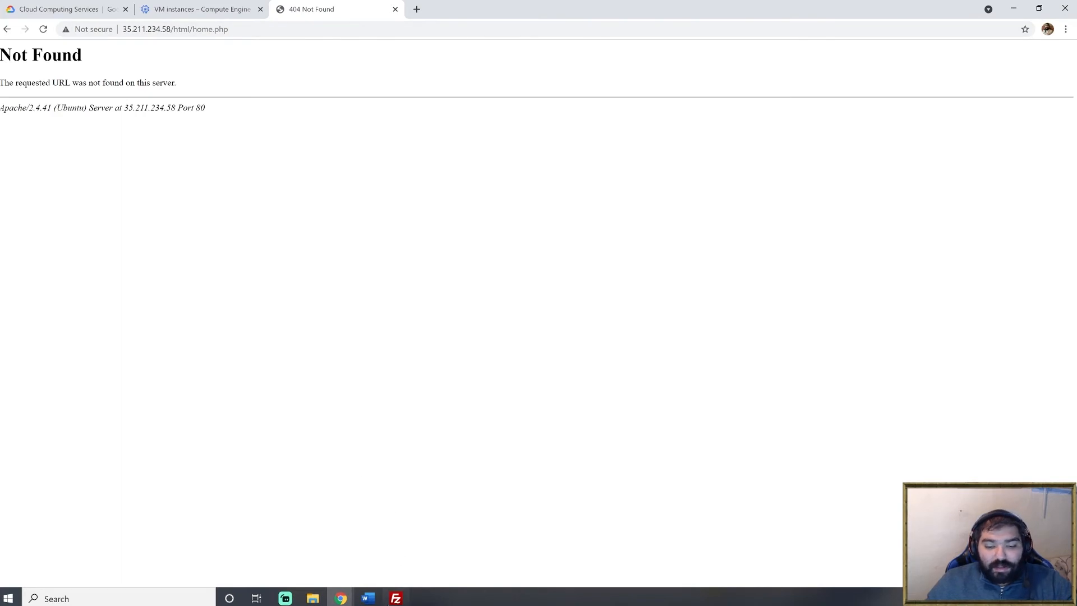
# Step: Check the gg folder on the server in FileZilla, then select 'html' in Chrome's address
pyautogui.click(396, 598)
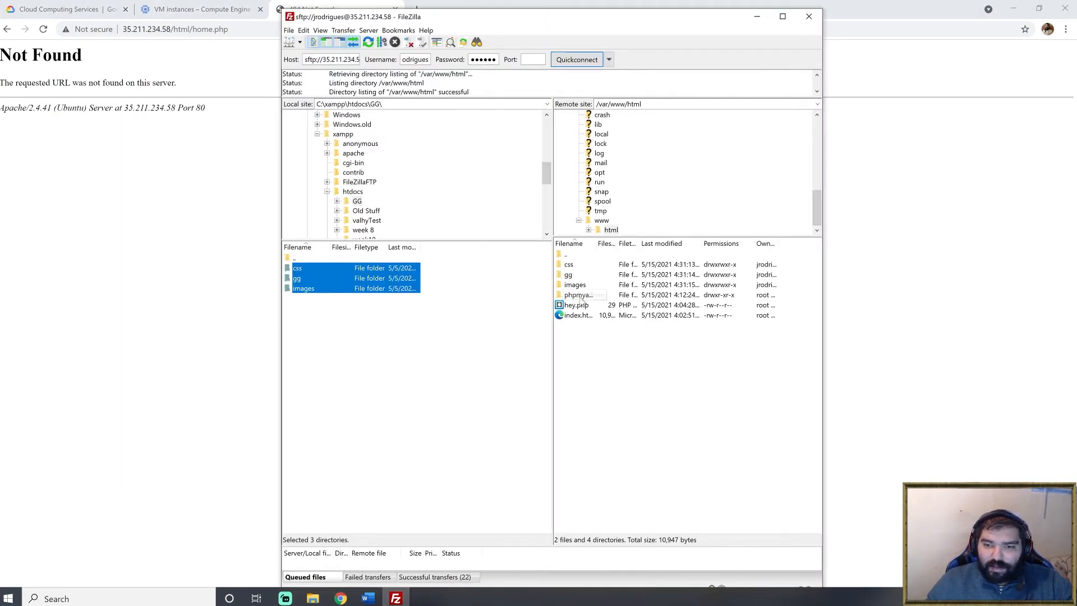
pyautogui.click(586, 351)
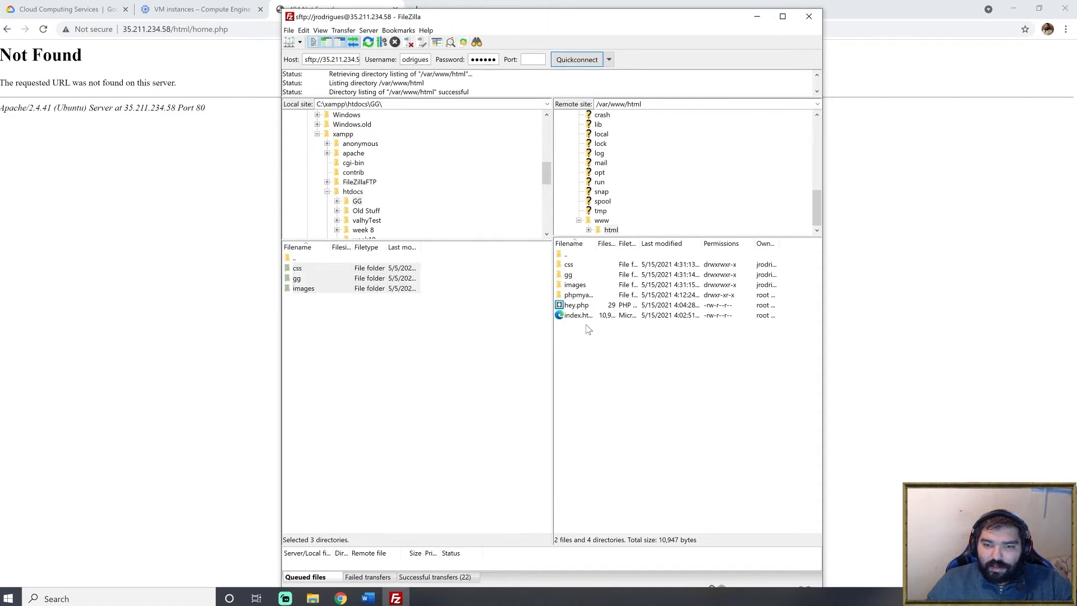
pyautogui.click(577, 276)
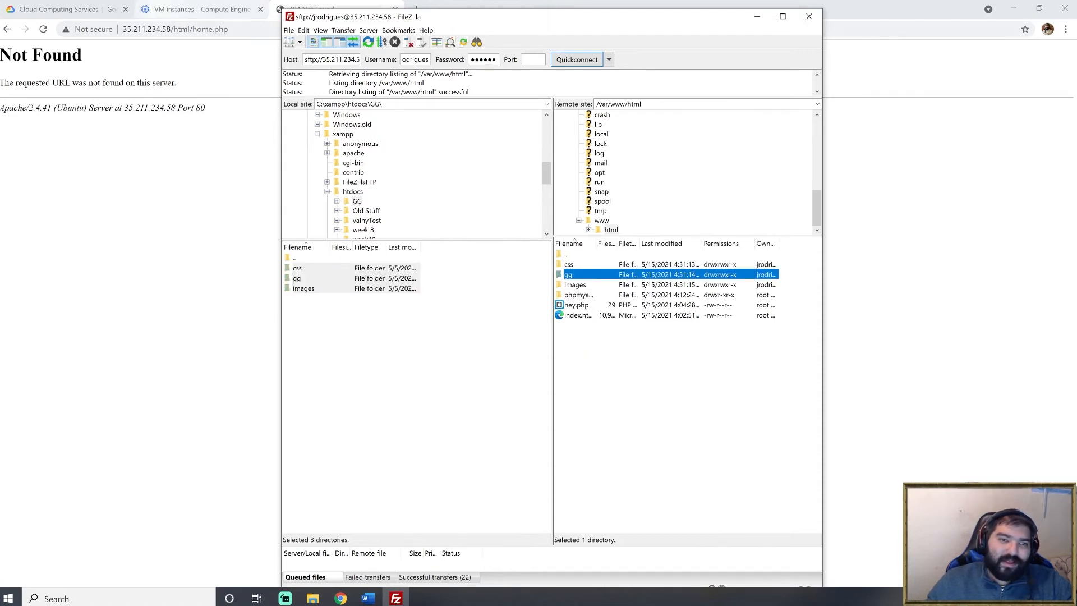
pyautogui.doubleClick(181, 29)
# Step: Load 35.211.234.58/gg/home.php and scroll through the Gamer Girls home page
pyautogui.write('gg')
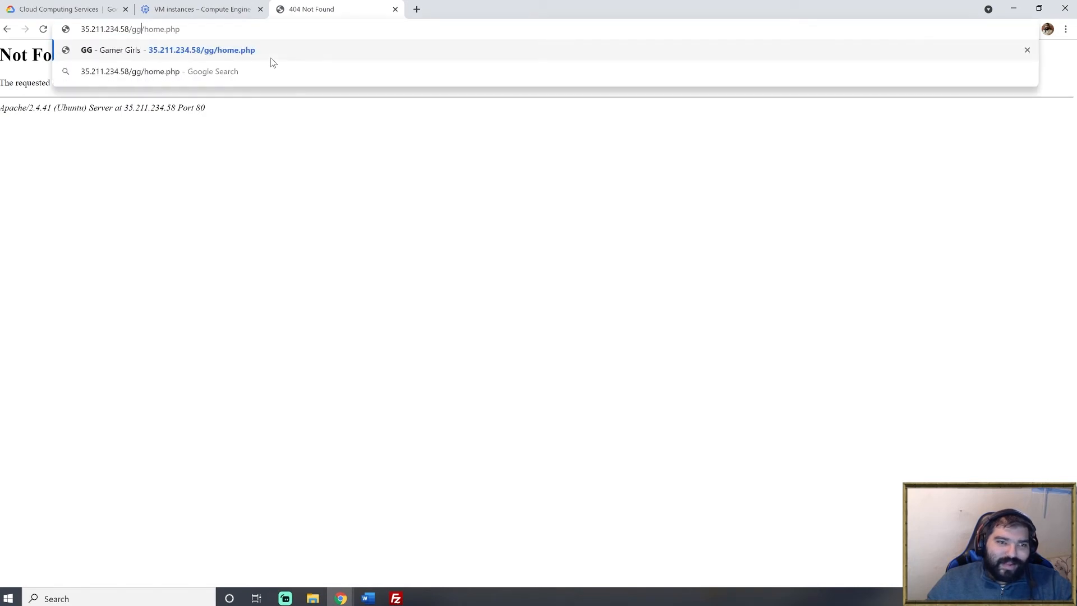
pyautogui.press('Return')
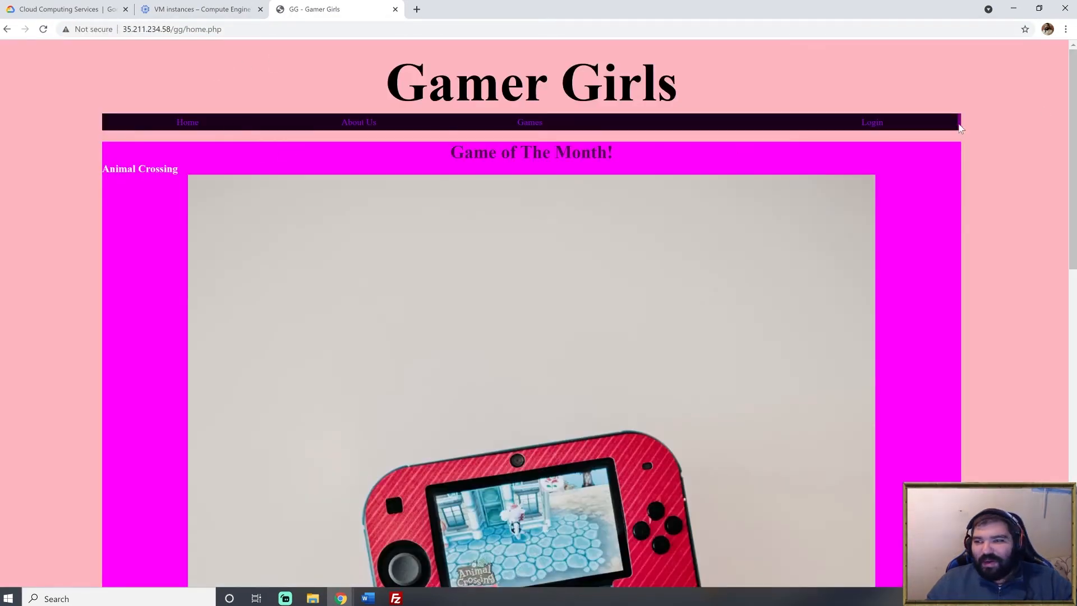
pyautogui.scroll(-13, 254, 476)
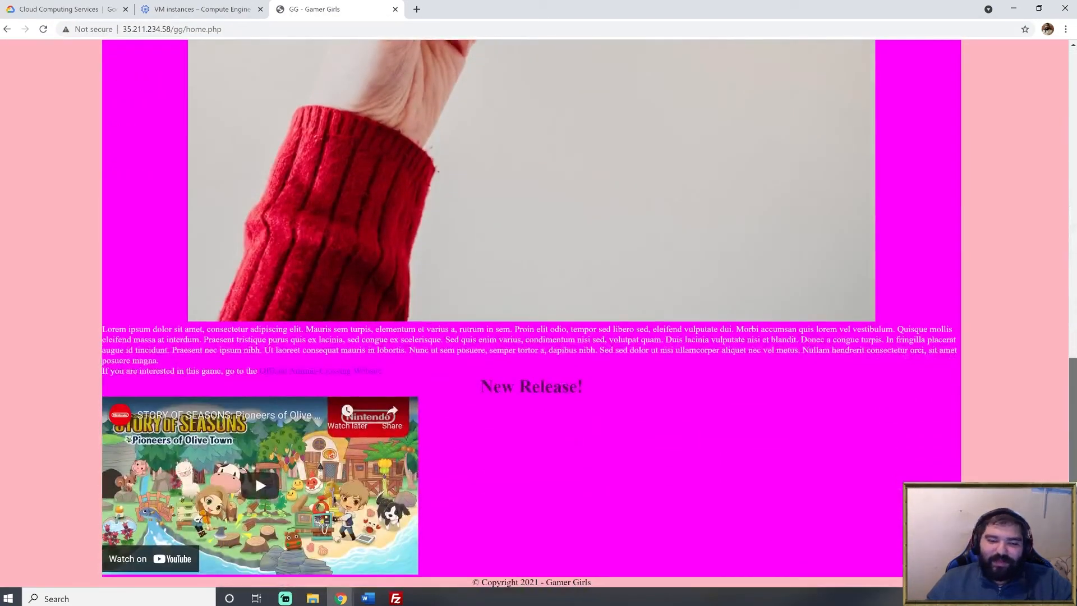
pyautogui.scroll(13, 255, 476)
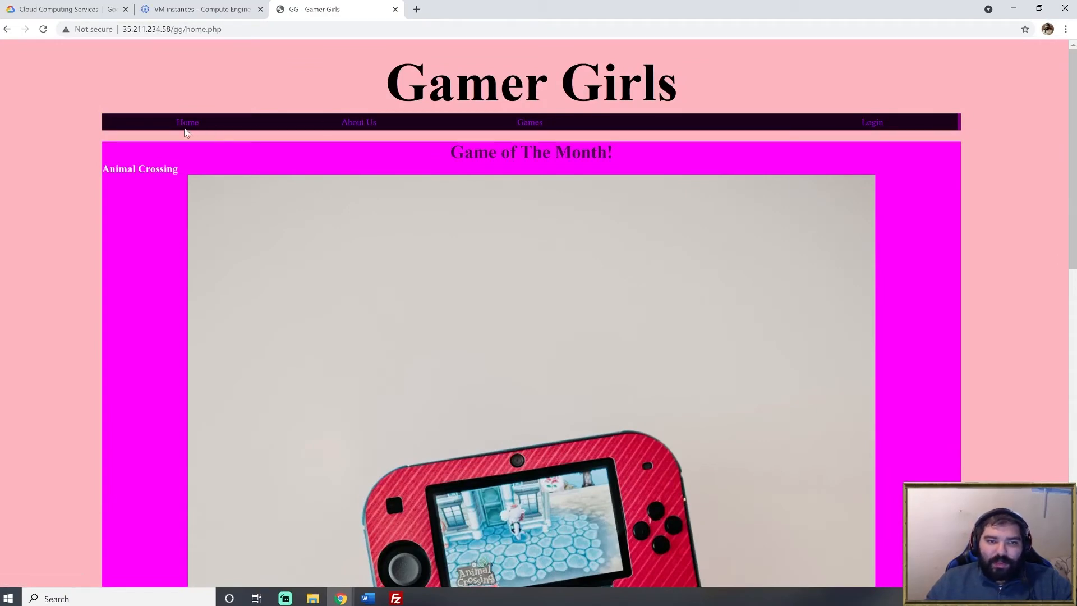
# Step: Go to the login page and fill in the saved username
pyautogui.click(875, 123)
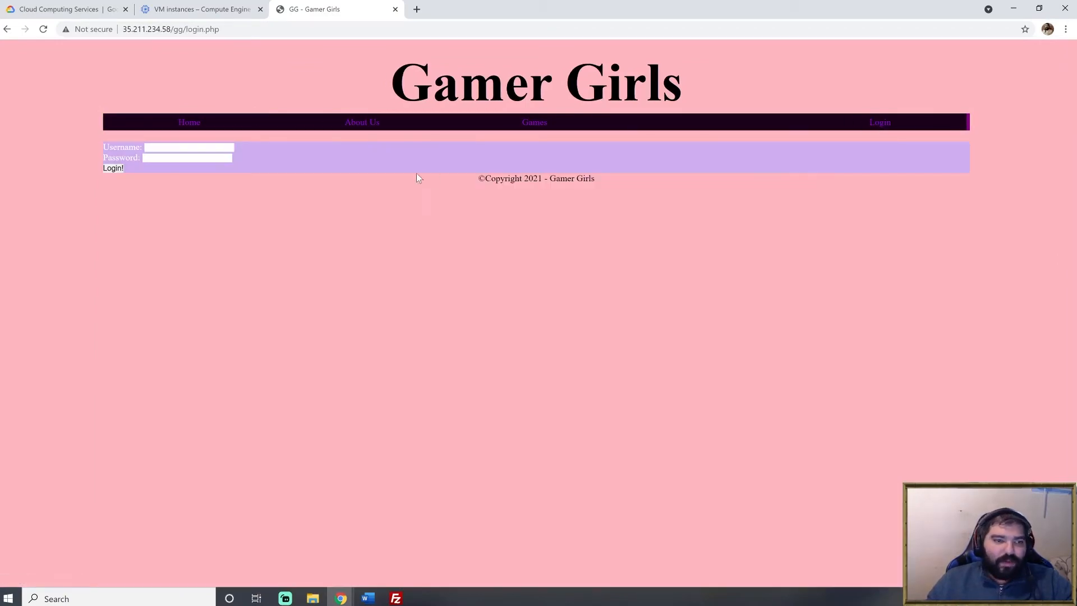
pyautogui.click(169, 149)
pyautogui.click(345, 172)
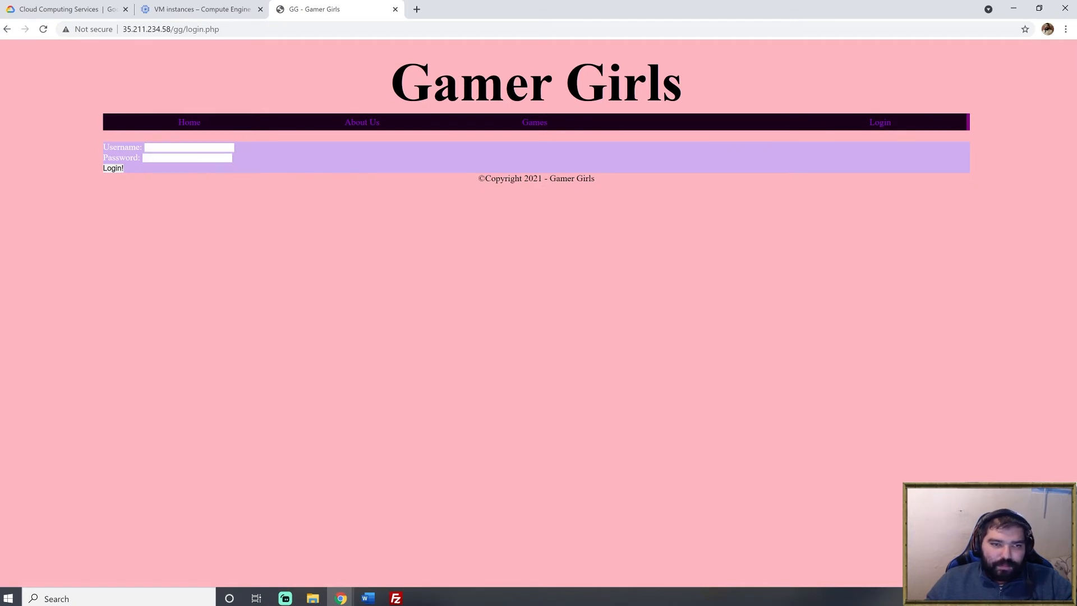
pyautogui.click(187, 148)
pyautogui.write('r')
pyautogui.click(187, 166)
pyautogui.press('Tab')
# Step: Enter the password and submit the login form, which returns HTTP ERROR 500
pyautogui.write('•••••••')
pyautogui.click(120, 168)
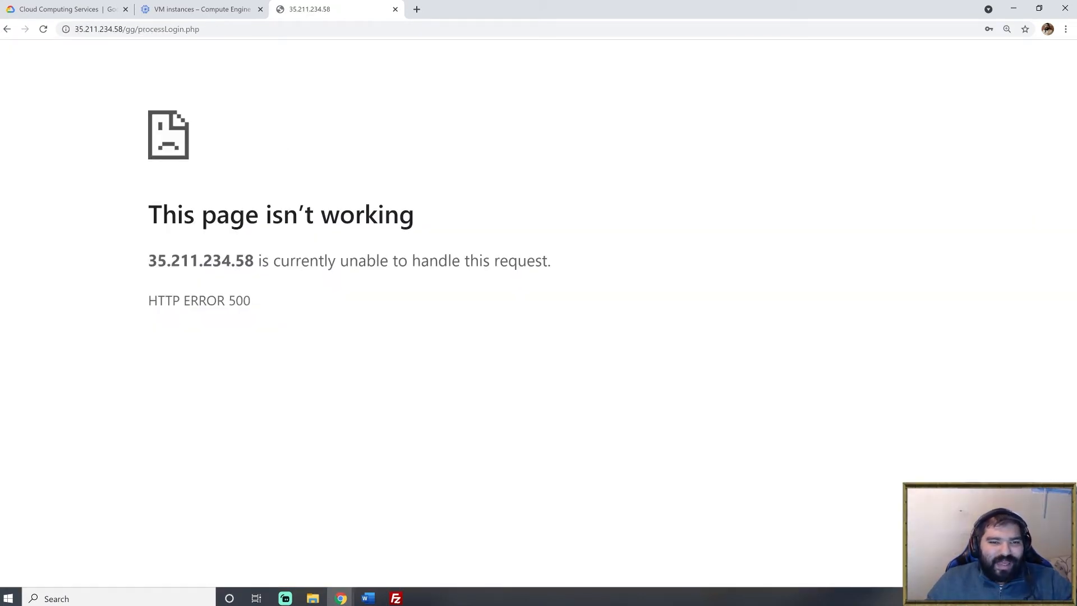
pyautogui.tripleClick(306, 261)
# Step: Highlight the HTTP ERROR 500 text, then go back to the login page
pyautogui.tripleClick(260, 312)
pyautogui.click(260, 312)
pyautogui.doubleClick(240, 301)
pyautogui.click(241, 301)
pyautogui.tripleClick(240, 301)
pyautogui.click(240, 301)
pyautogui.doubleClick(240, 301)
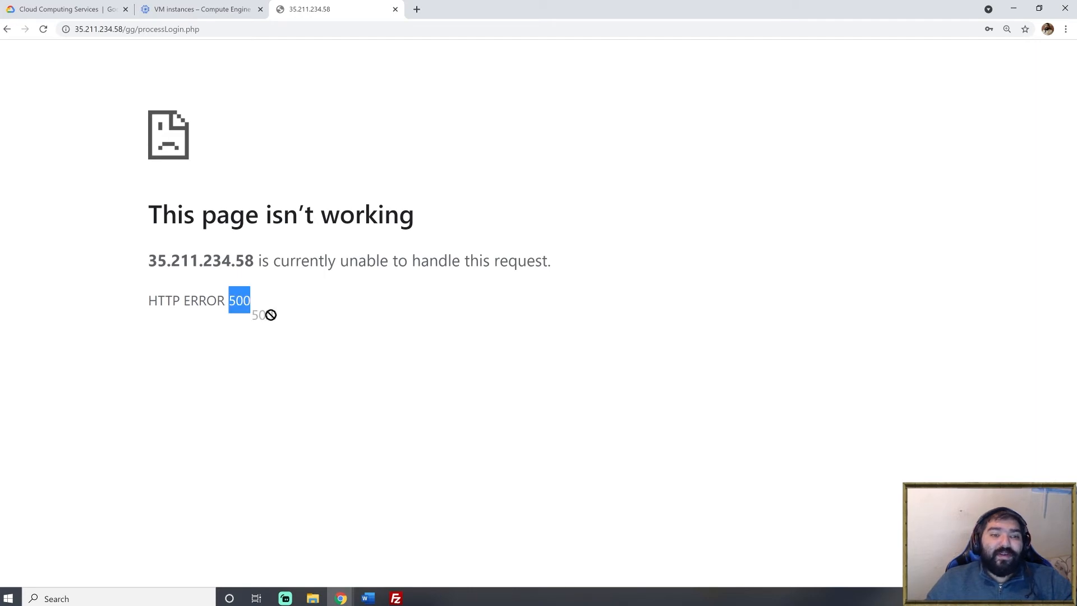
pyautogui.click(7, 29)
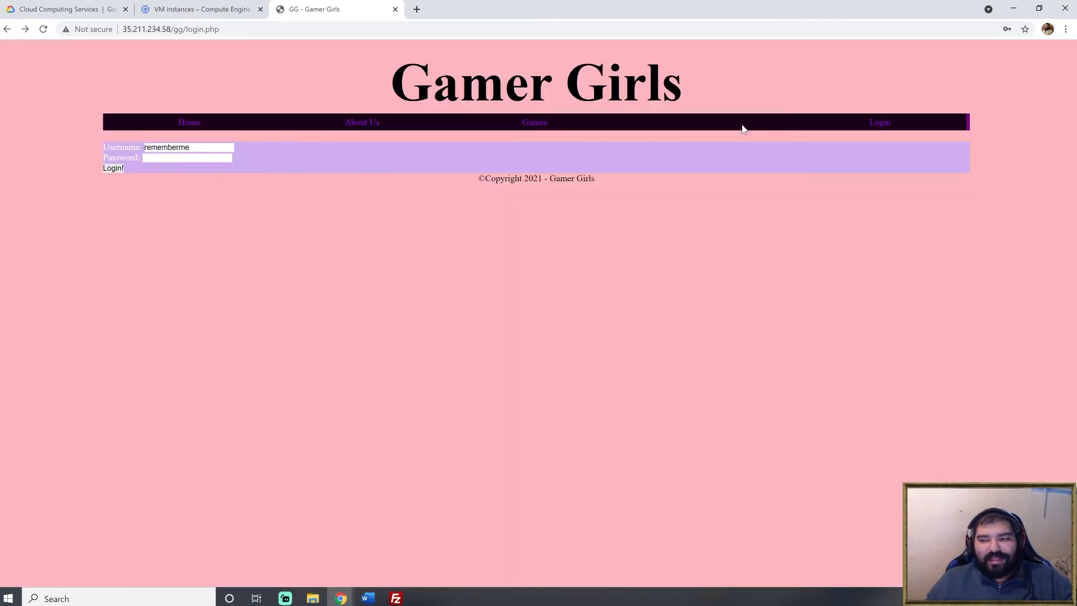
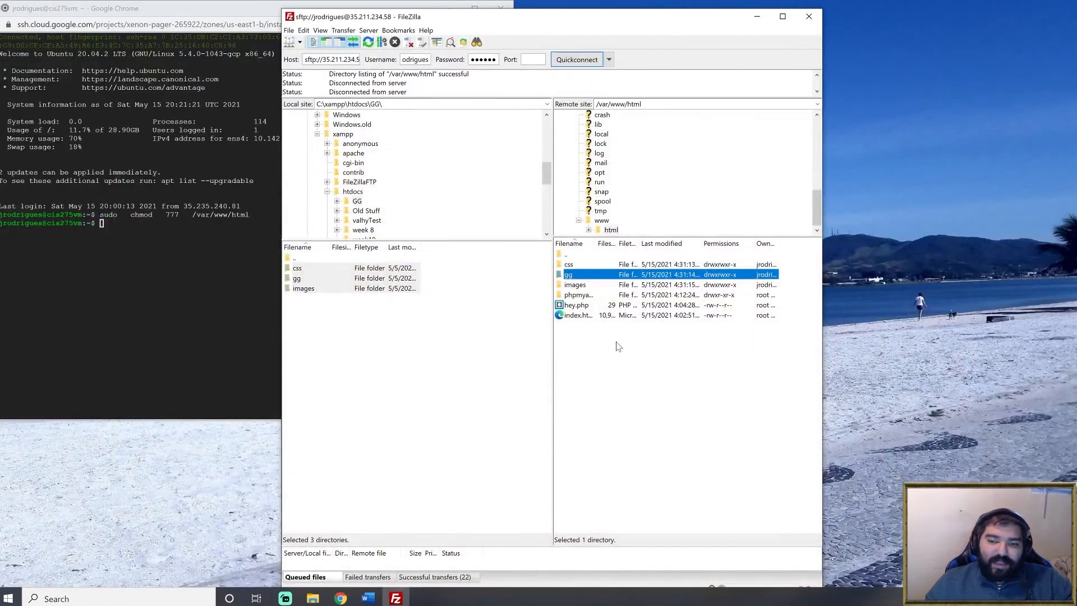
# Step: Start the local Apache and MySQL servers from XAMPP Control Panel, then return to the SSH terminal
pyautogui.click(634, 386)
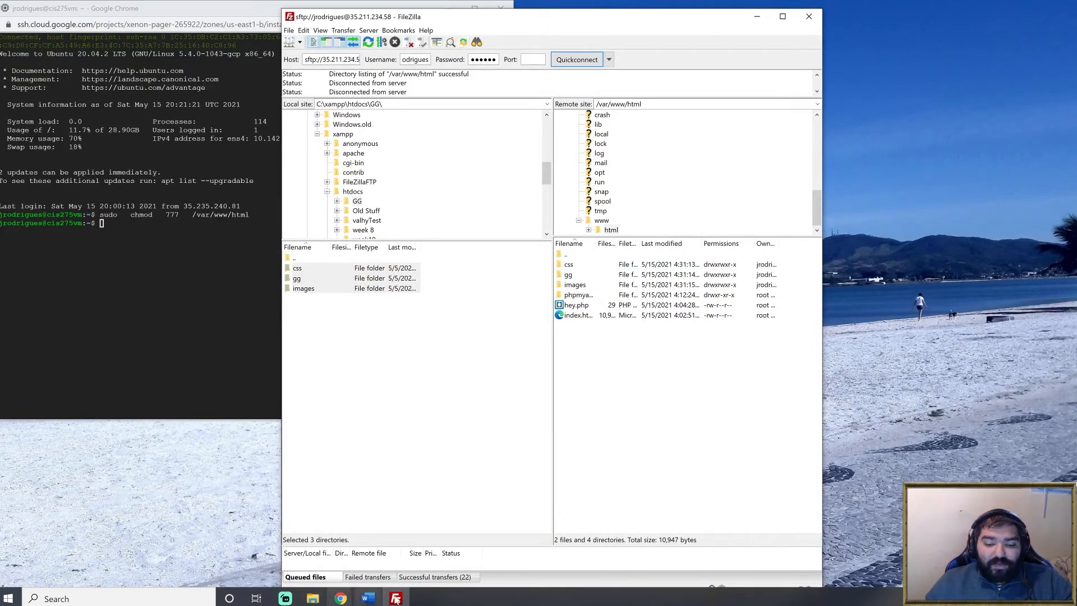
pyautogui.press('super')
pyautogui.write('xa')
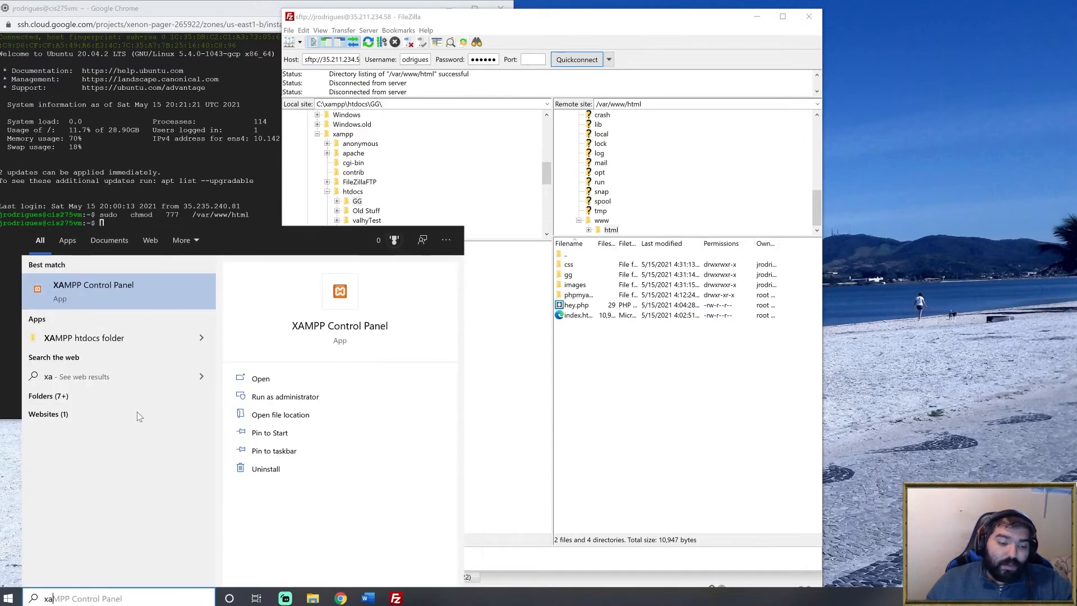
pyautogui.click(121, 295)
pyautogui.click(308, 311)
pyautogui.click(308, 327)
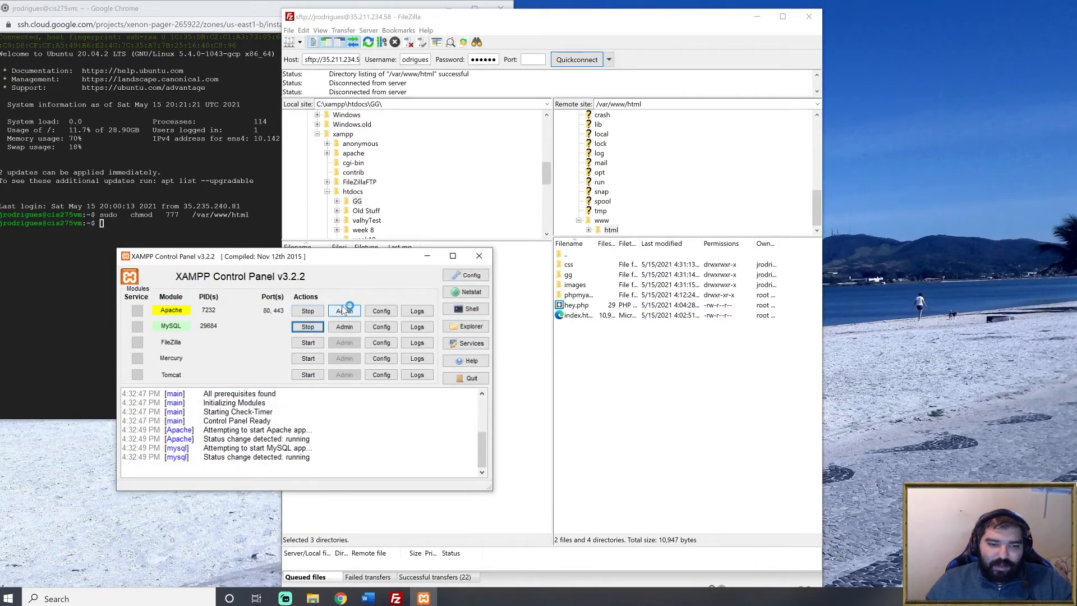
pyautogui.click(427, 257)
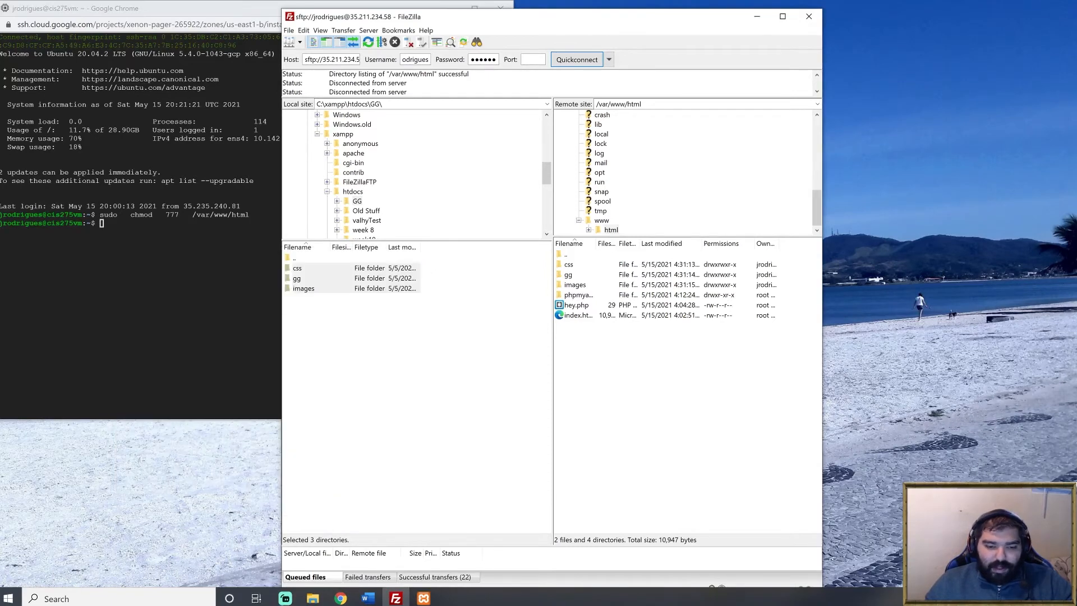
pyautogui.moveTo(340, 598)
pyautogui.click(409, 547)
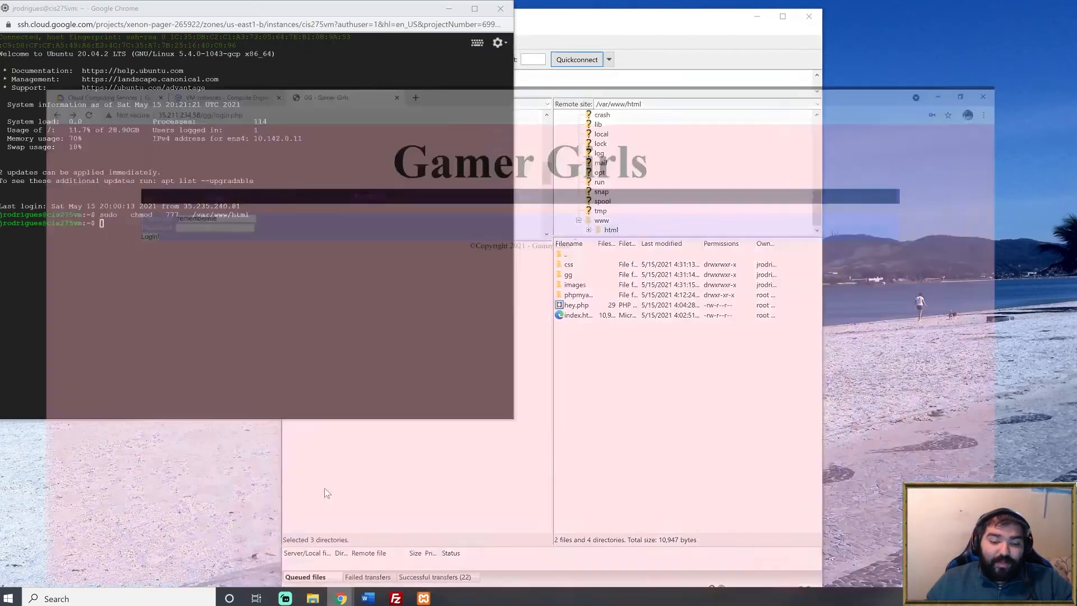
# Step: Quick-export the cis275sp21 database from localhost phpMyAdmin as an SQL file
pyautogui.click(287, 545)
pyautogui.click(417, 9)
pyautogui.write('localhost/phpmyadmin')
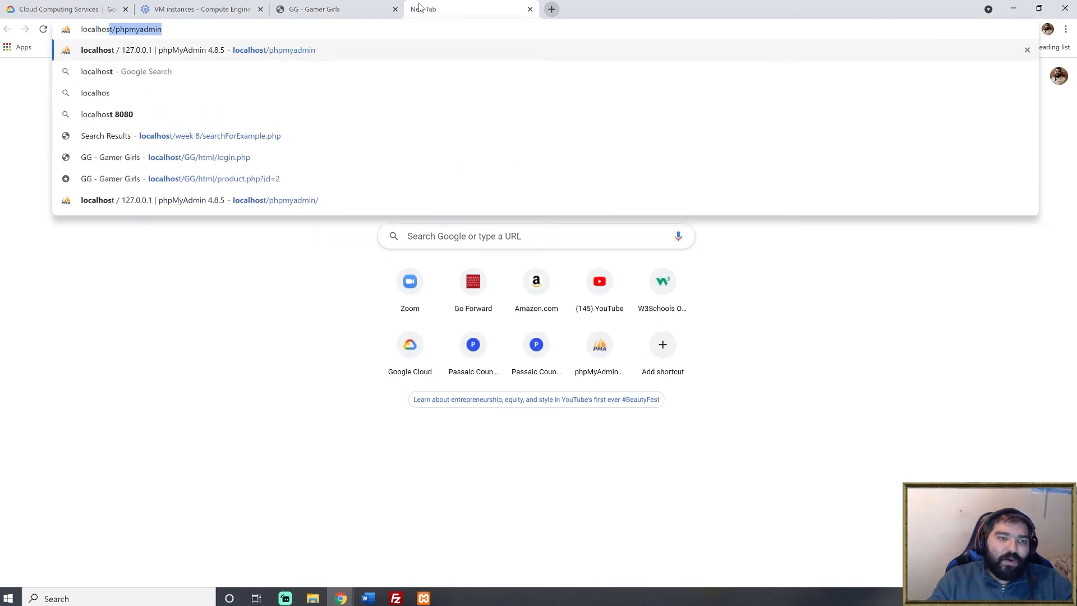
pyautogui.press('Return')
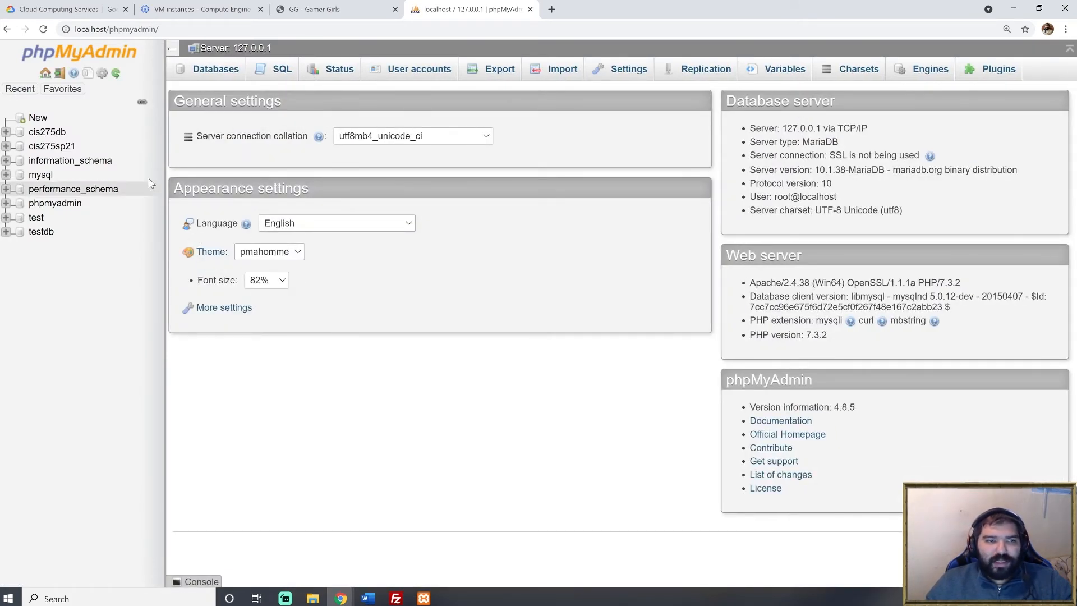
pyautogui.click(43, 147)
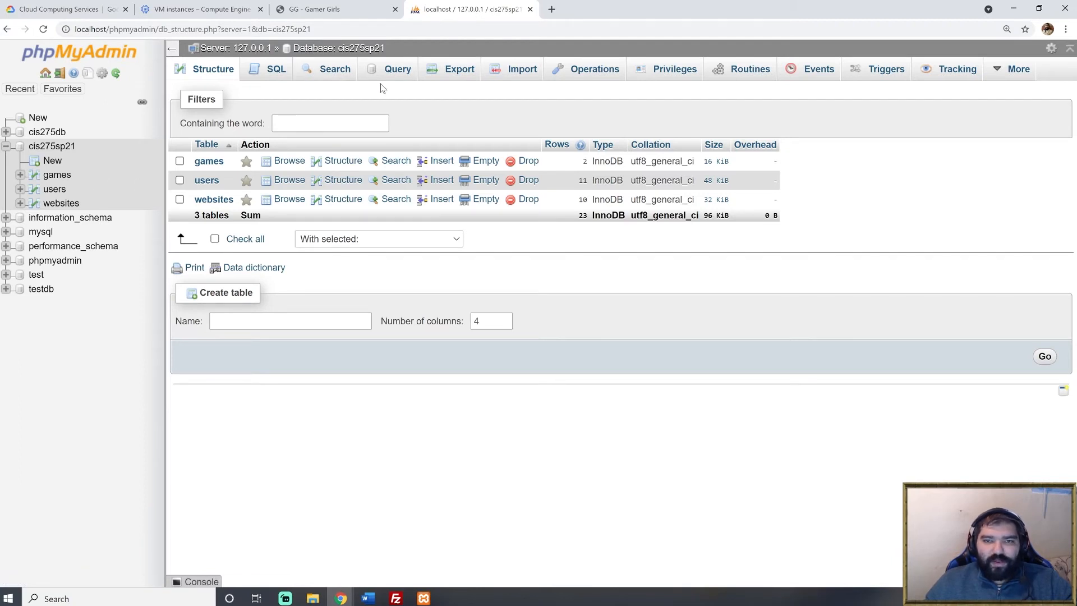
pyautogui.click(465, 71)
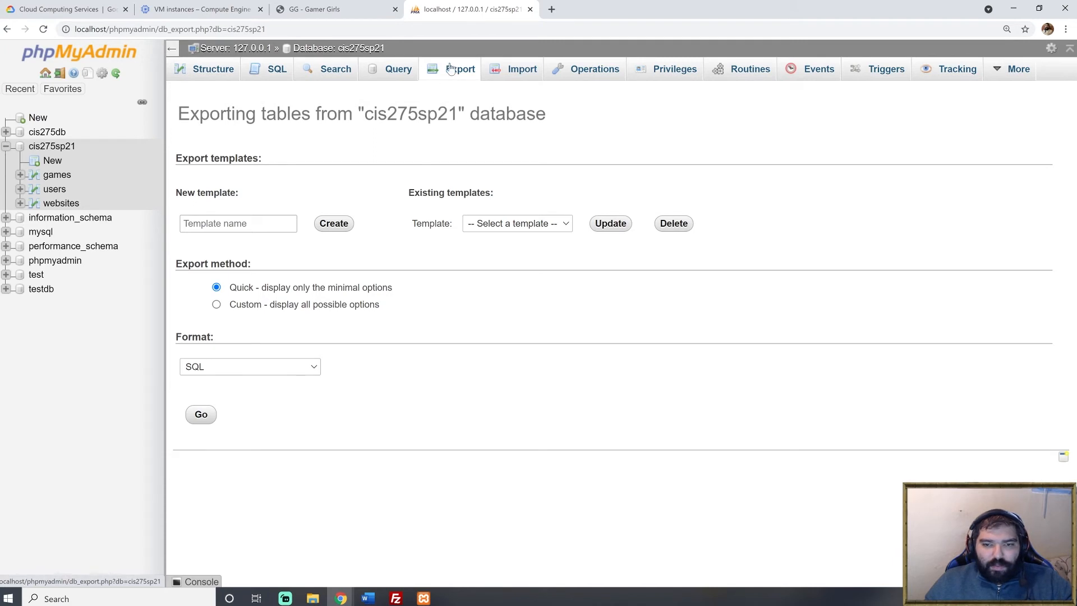
pyautogui.click(202, 414)
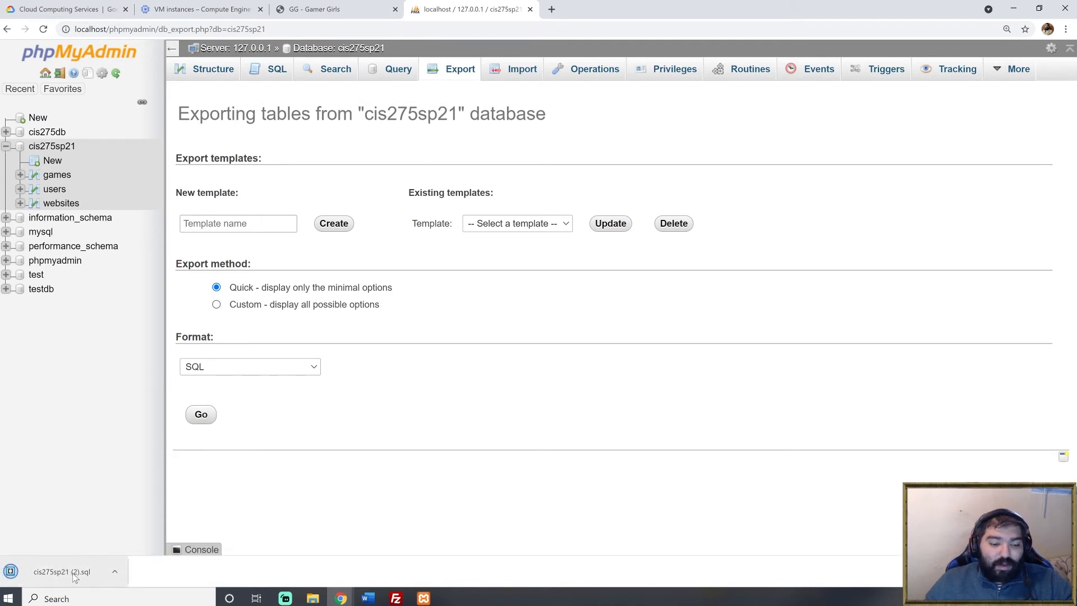
pyautogui.rightClick(71, 577)
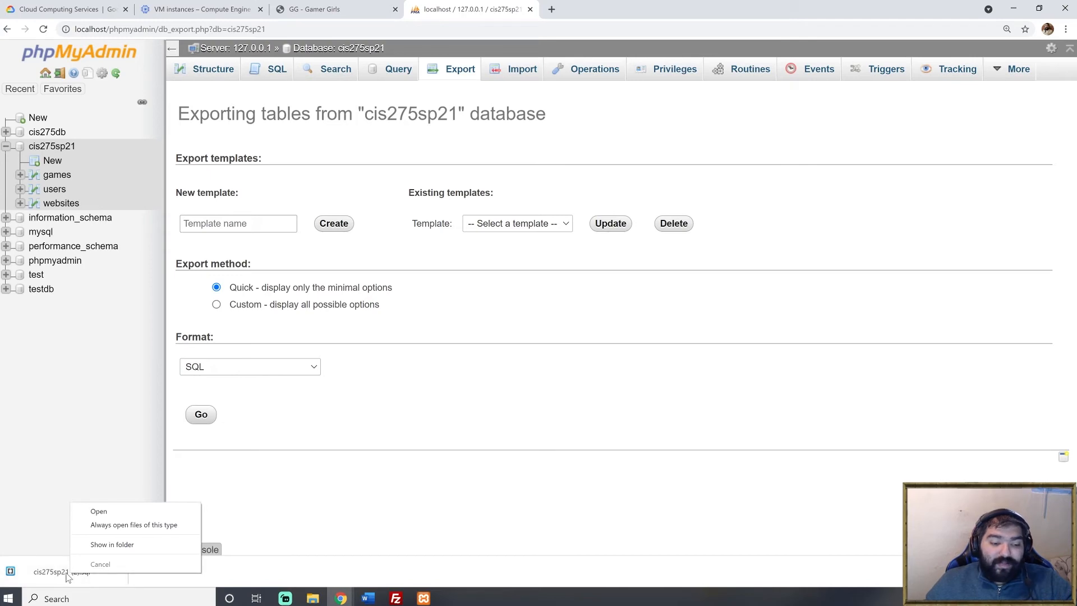
# Step: Open the downloaded cis275sp21 (2).sql in Notepad++, declining the update prompt
pyautogui.click(106, 545)
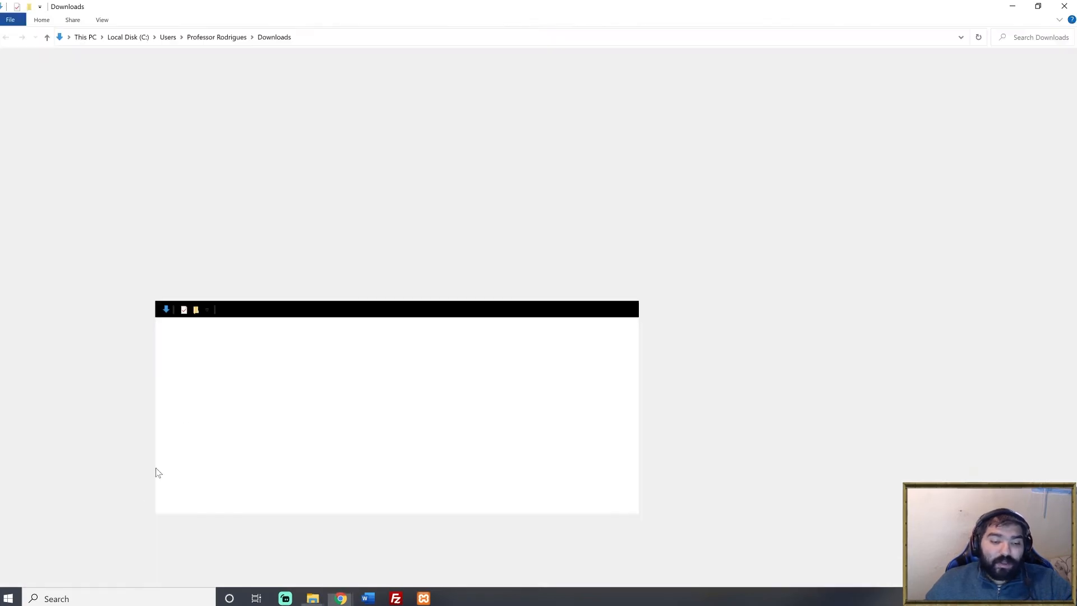
pyautogui.rightClick(143, 94)
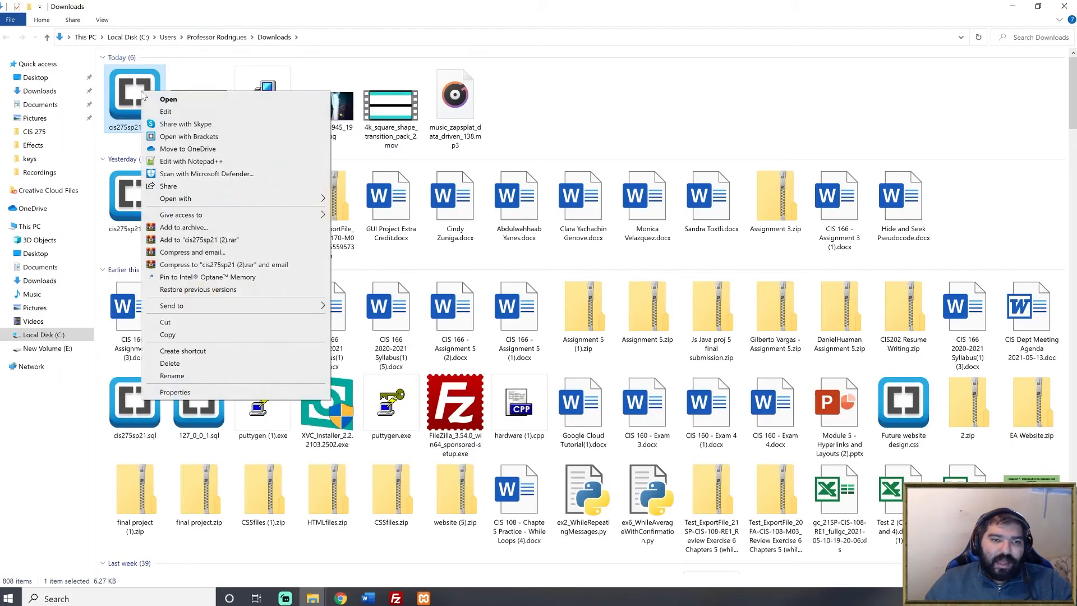
pyautogui.click(200, 163)
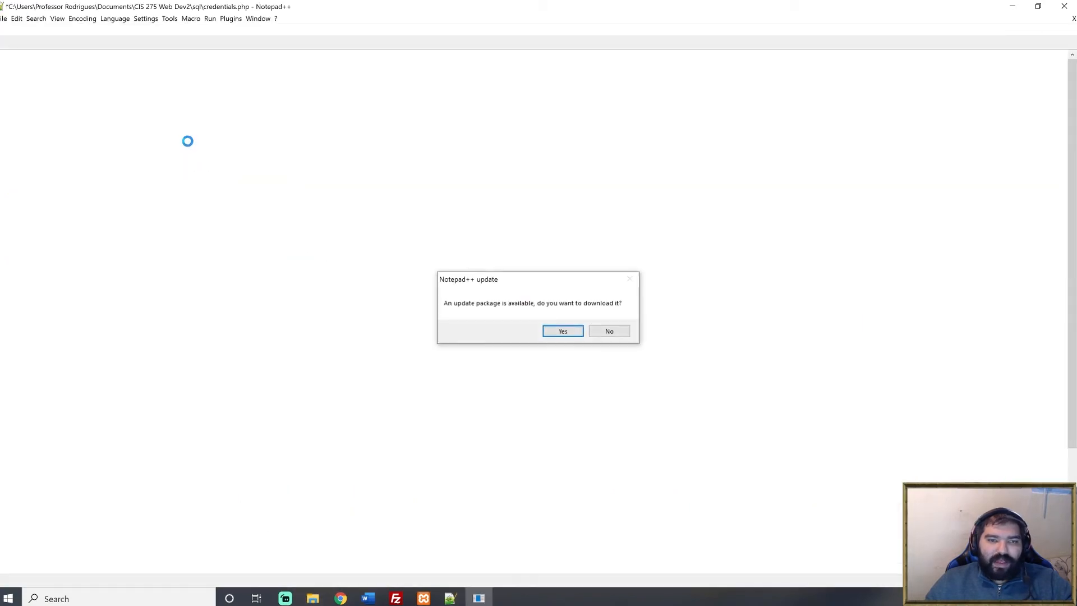
pyautogui.click(609, 329)
# Step: Select all 157 lines of the SQL dump, then bring the phpMyAdmin browser back
pyautogui.click(215, 222)
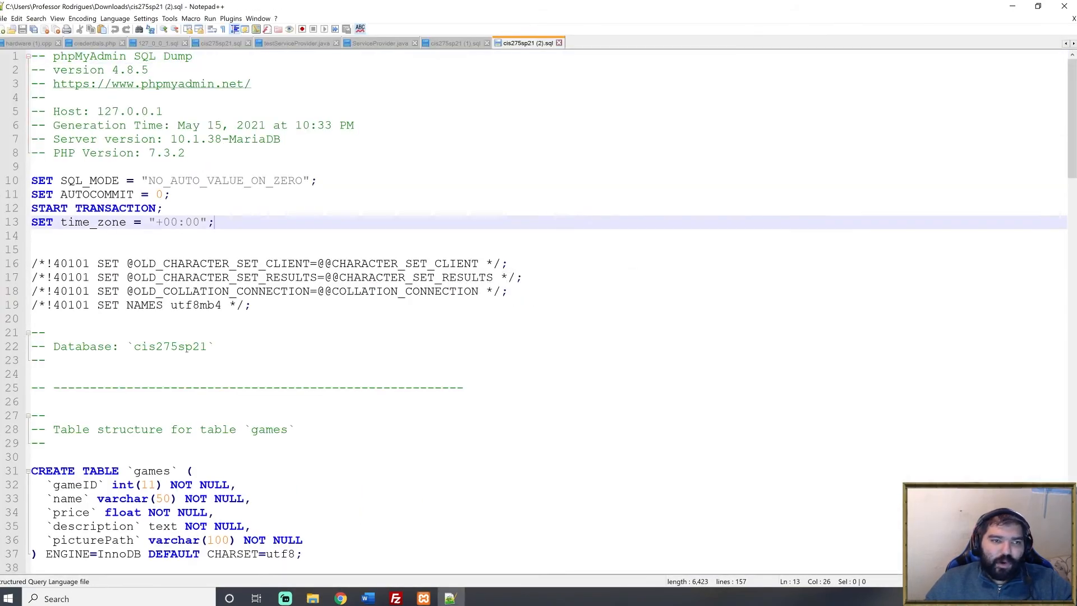
pyautogui.moveTo(1070, 133)
pyautogui.mouseDown()
pyautogui.moveTo(1071, 516)
pyautogui.moveTo(1075, 119)
pyautogui.mouseUp()
pyautogui.click(518, 236)
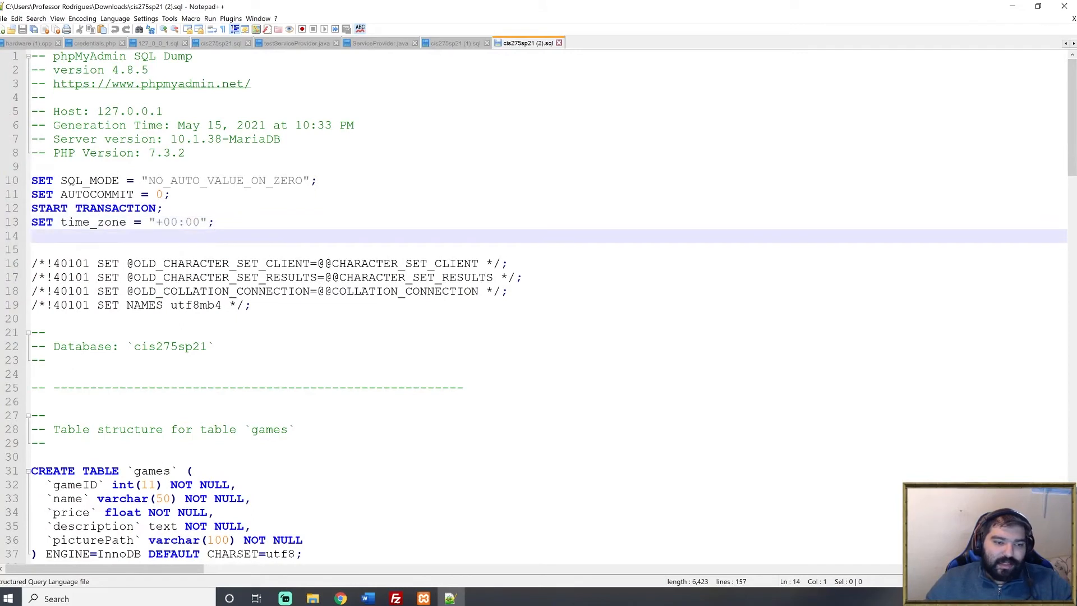
pyautogui.hotkey('ctrl', 'a')
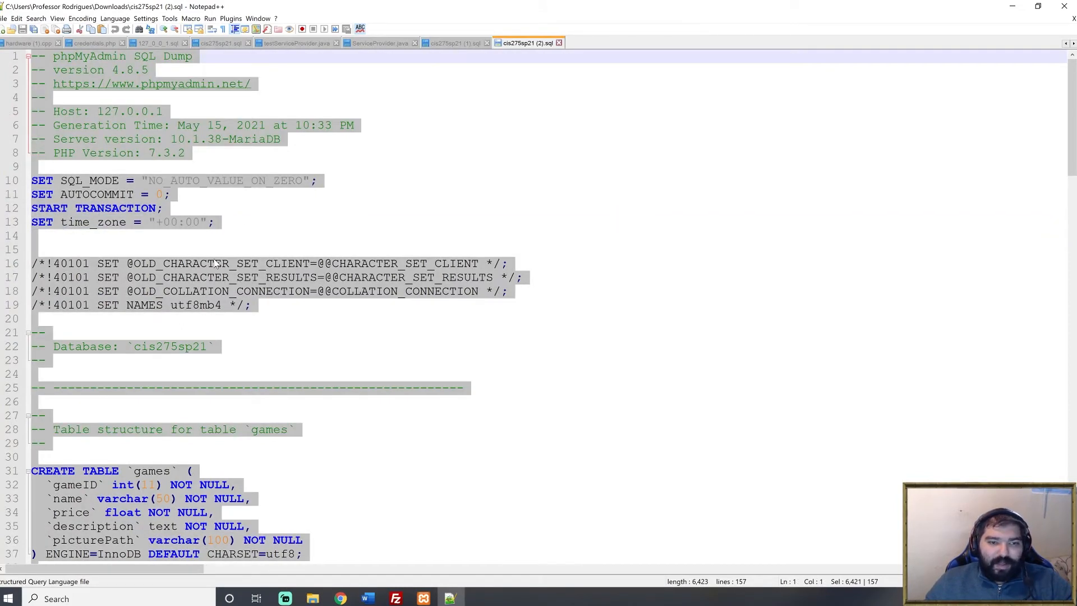
pyautogui.moveTo(370, 599)
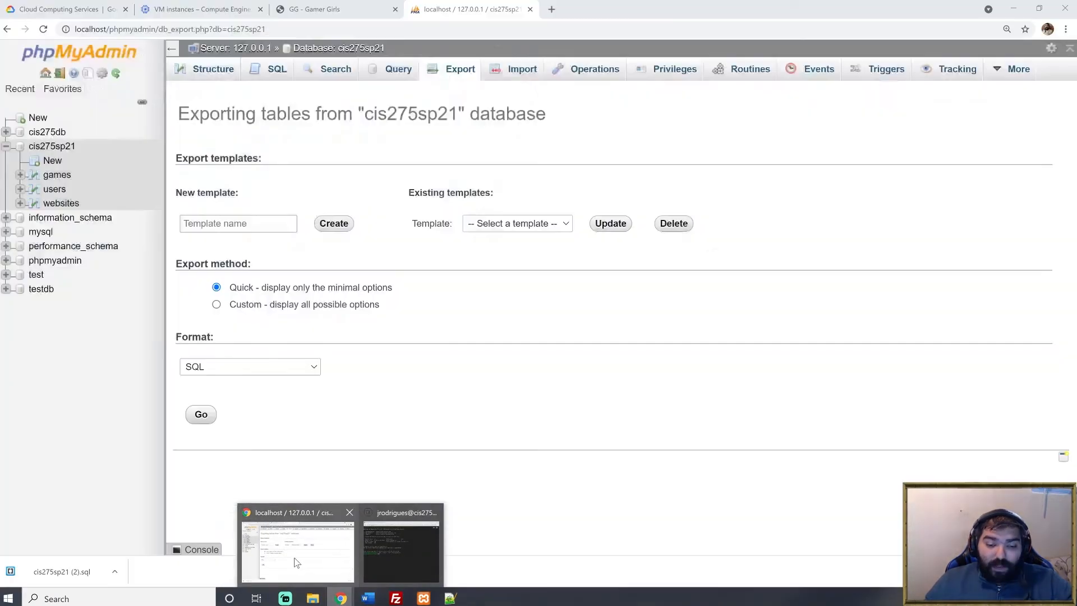
pyautogui.click(297, 563)
# Step: Load 35.211.234.58/phpmyadmin in the Gamer Girls tab and log in
pyautogui.hotkey('ctrl', 'l')
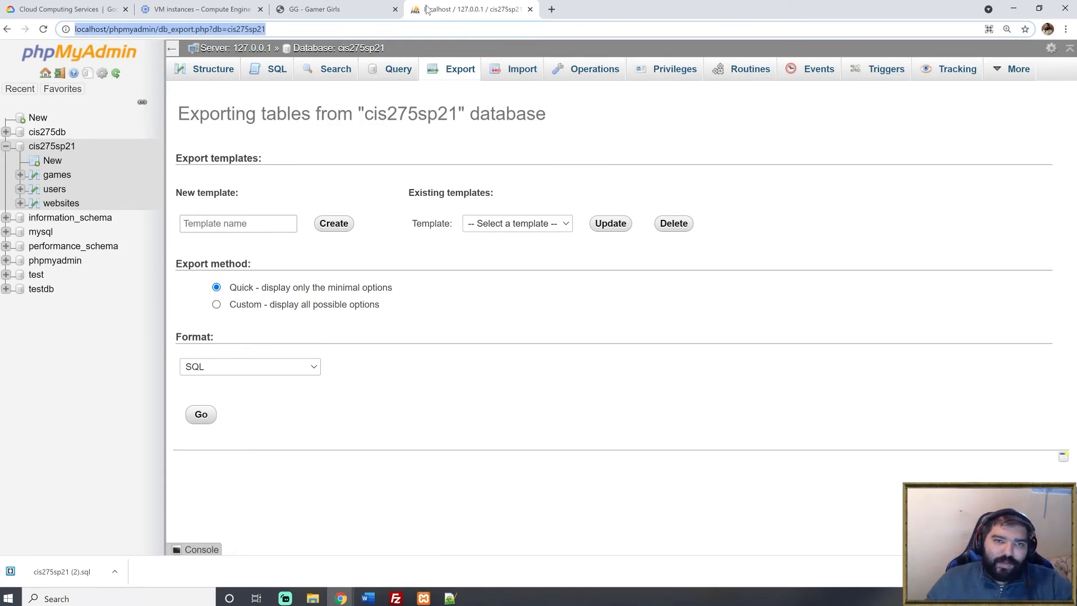
pyautogui.click(337, 10)
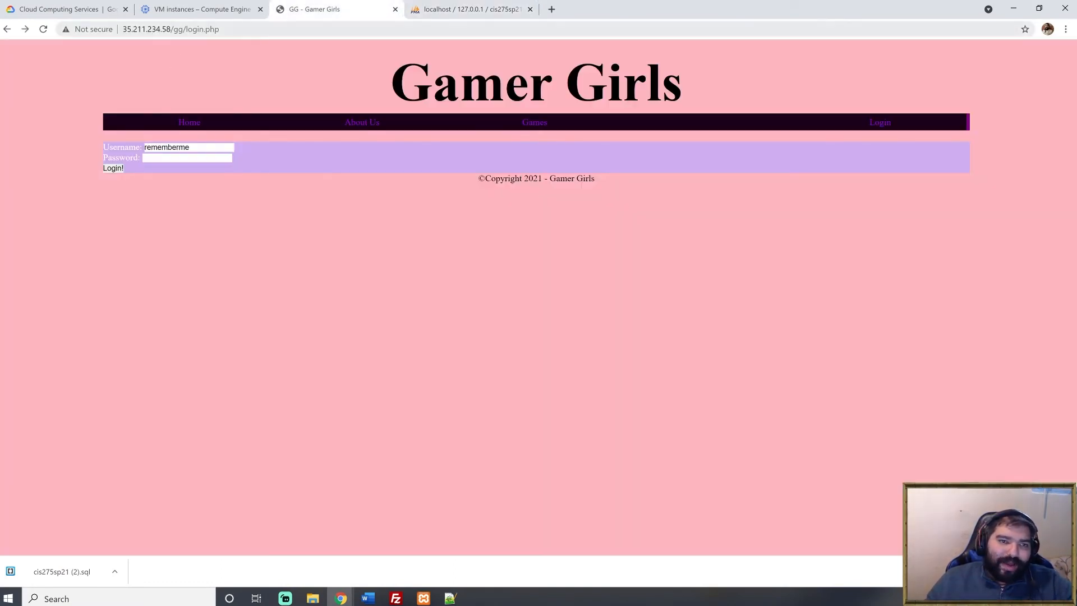
pyautogui.moveTo(173, 29); pyautogui.dragTo(219, 29)
pyautogui.write('php')
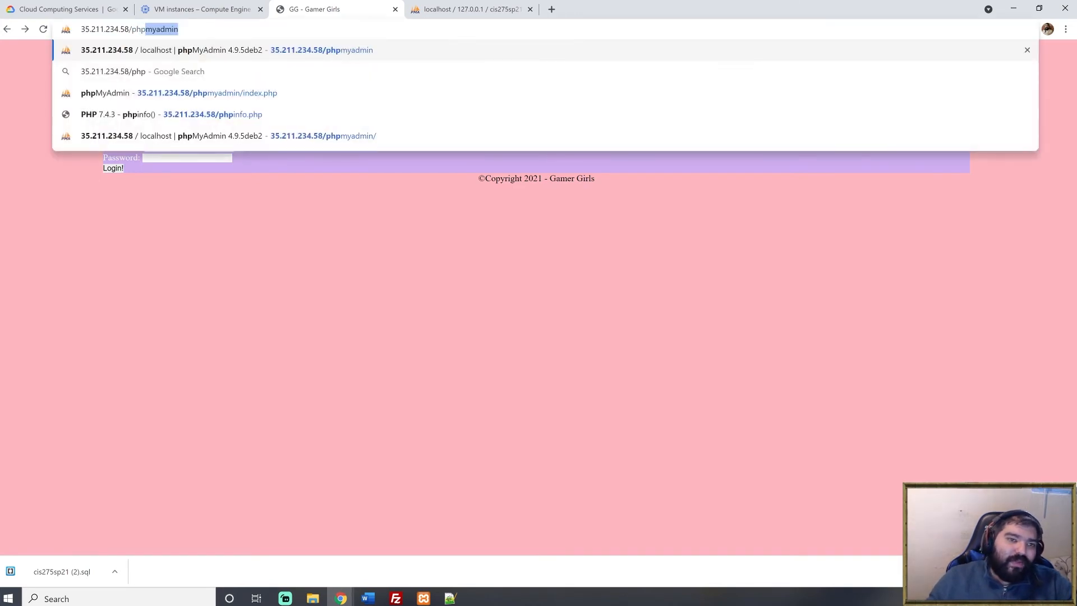
pyautogui.write('myadmin')
pyautogui.press('Return')
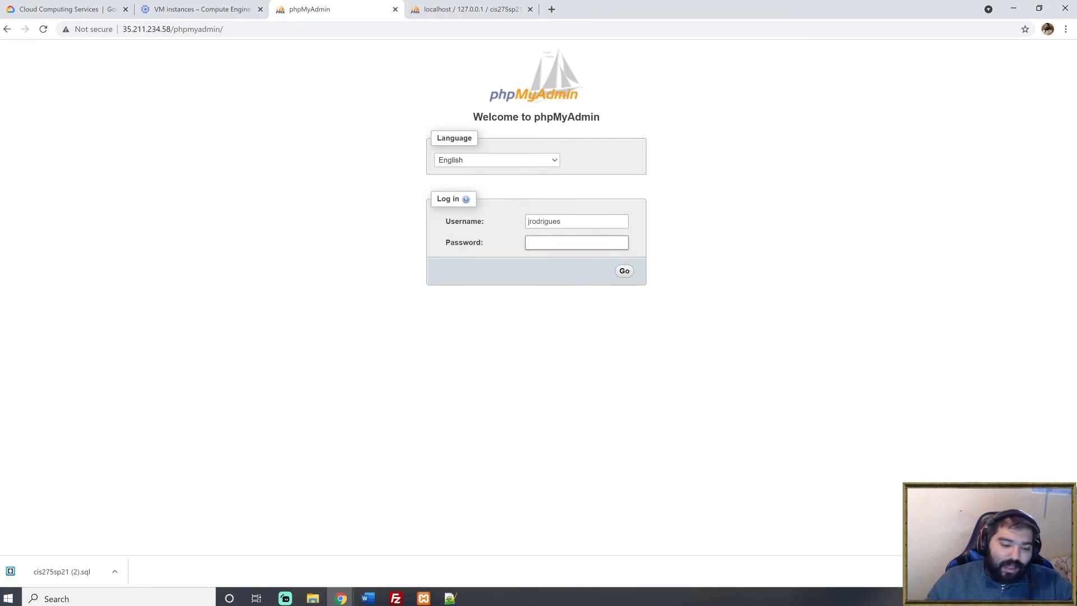
pyautogui.press('Return')
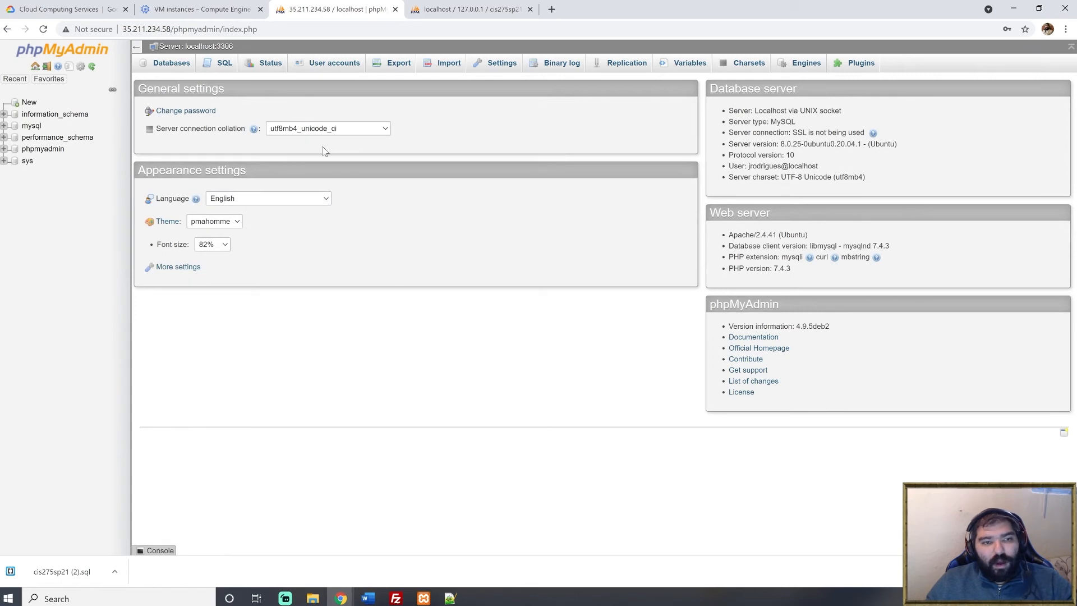
# Step: Create a new database named cis275db
pyautogui.click(28, 103)
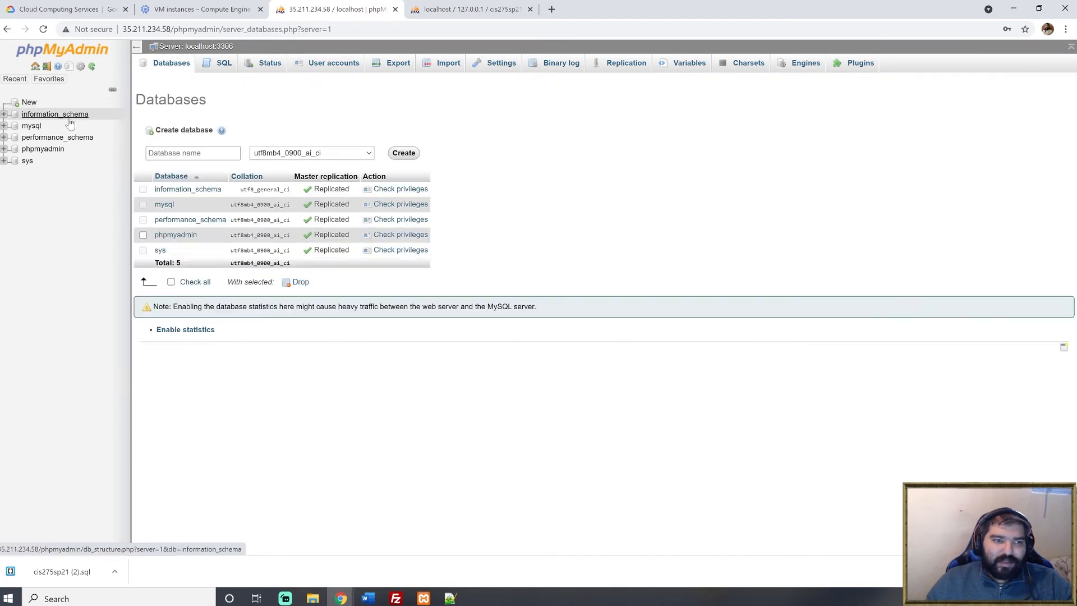
pyautogui.click(168, 153)
pyautogui.write('c')
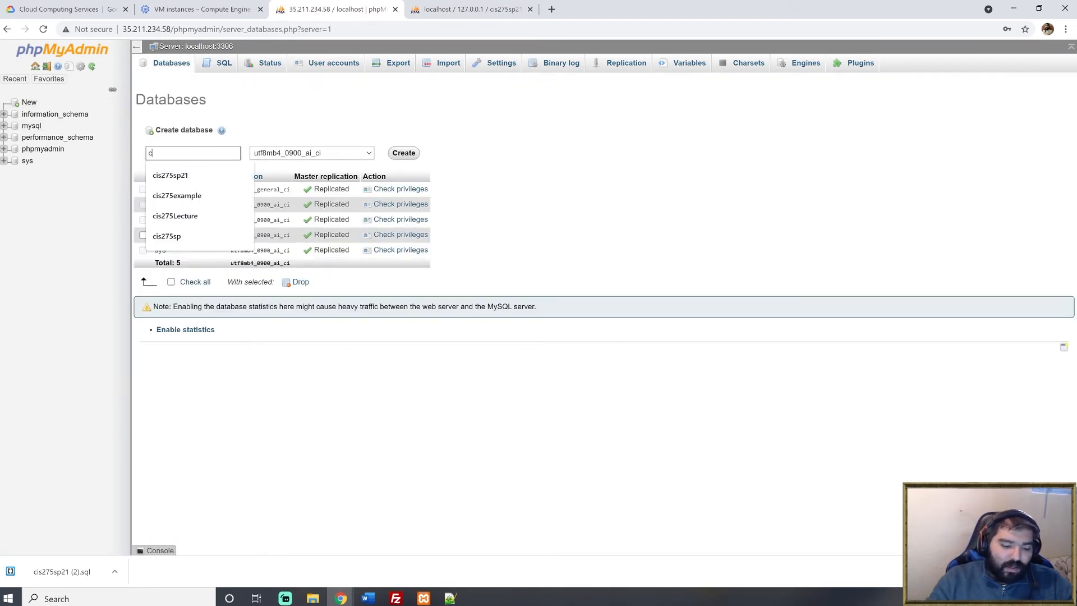
pyautogui.write('is275')
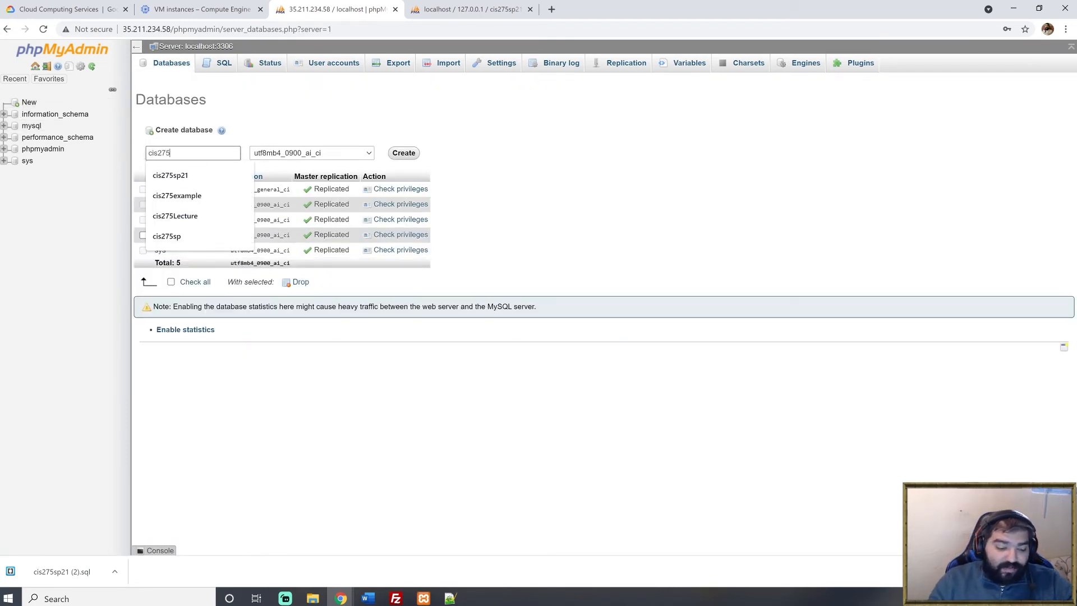
pyautogui.write('db')
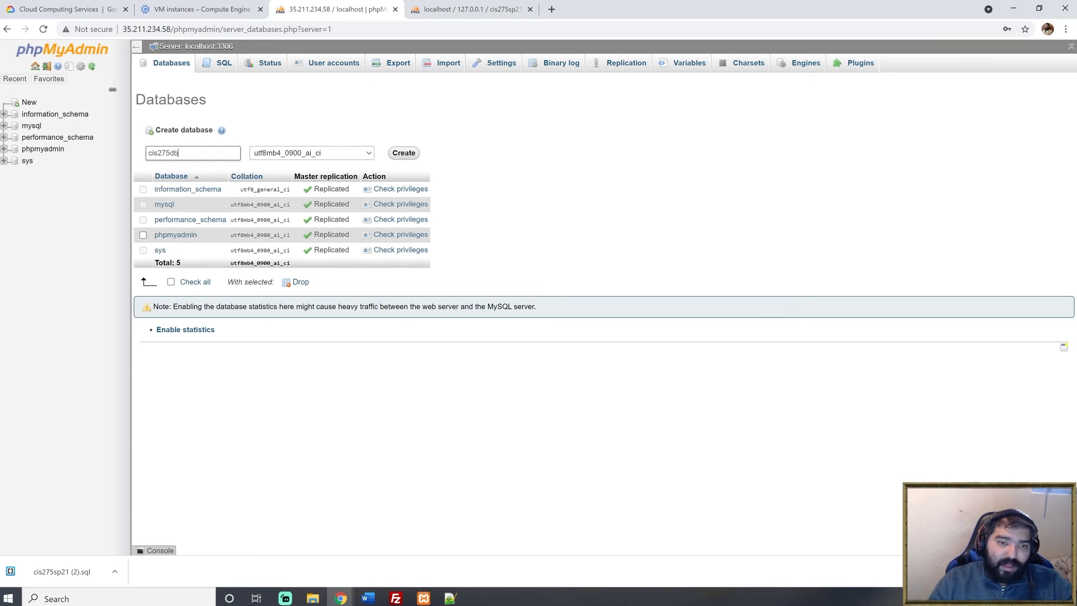
pyautogui.click(404, 153)
pyautogui.click(35, 115)
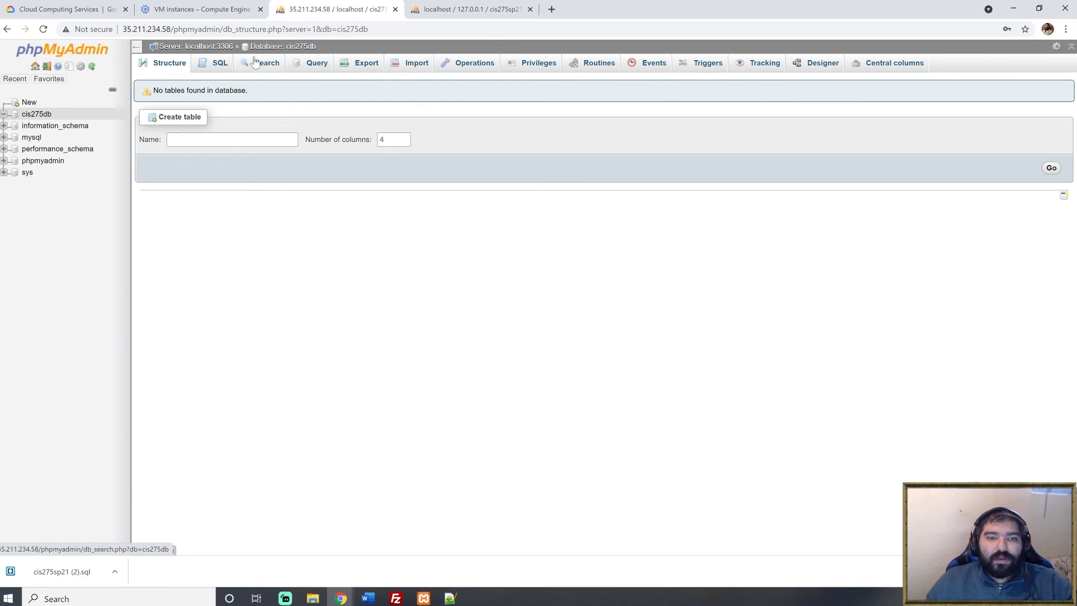
# Step: Paste and run the SQL dump in cis275db, then browse the games table's 2 rows
pyautogui.click(218, 67)
pyautogui.hotkey('ctrl', 'v')
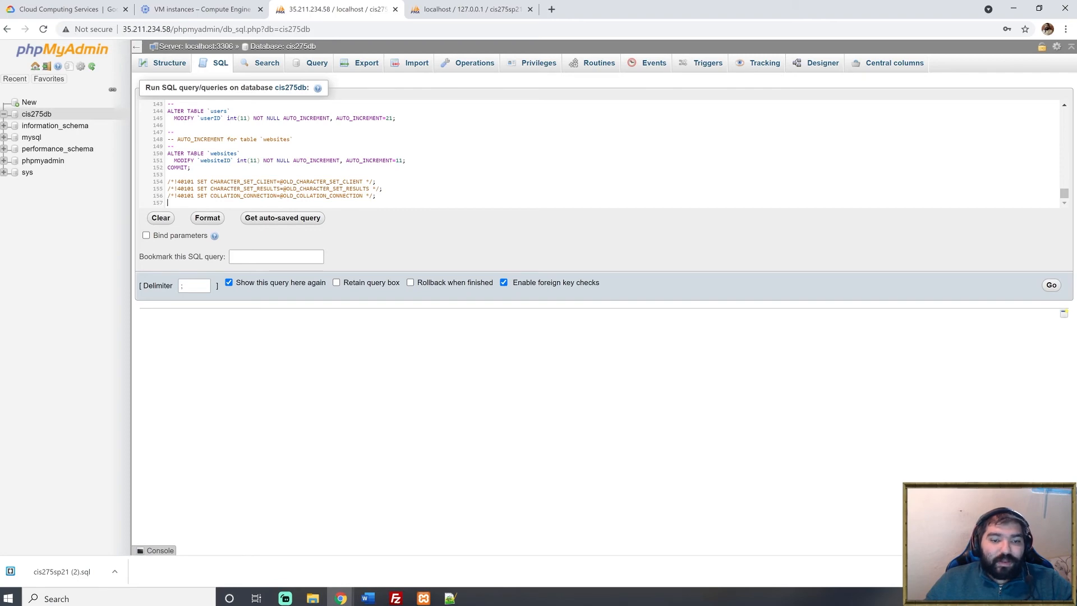
pyautogui.click(1053, 285)
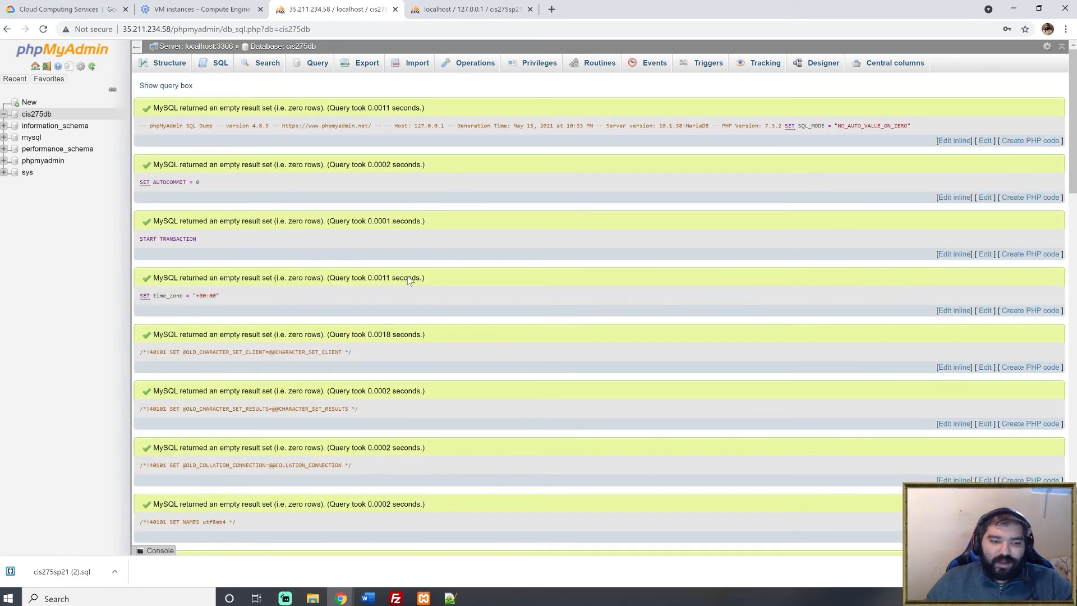
pyautogui.scroll(-1, 351, 427)
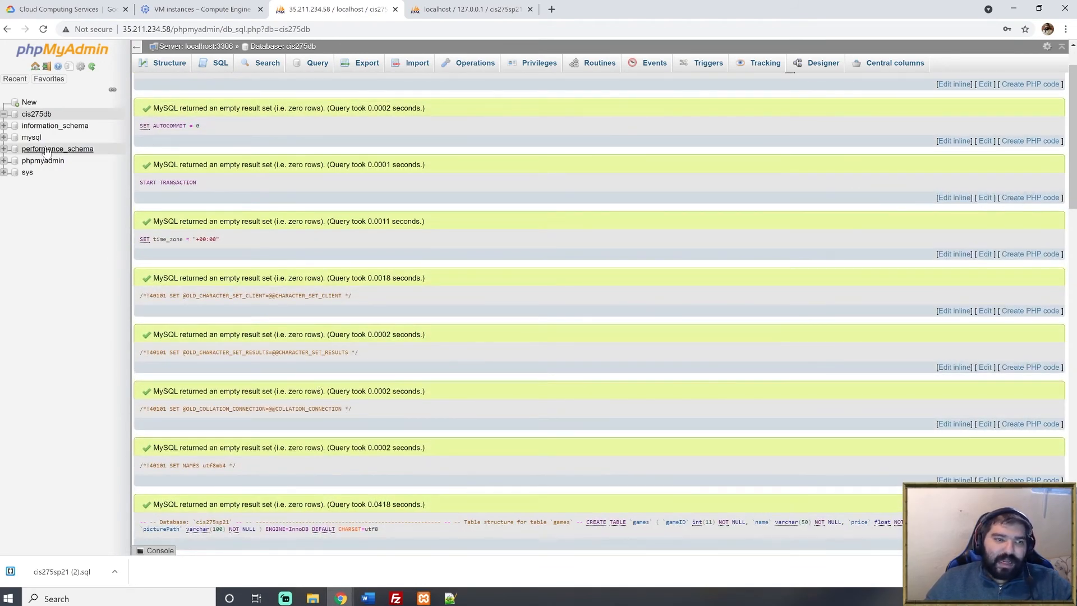
pyautogui.click(36, 114)
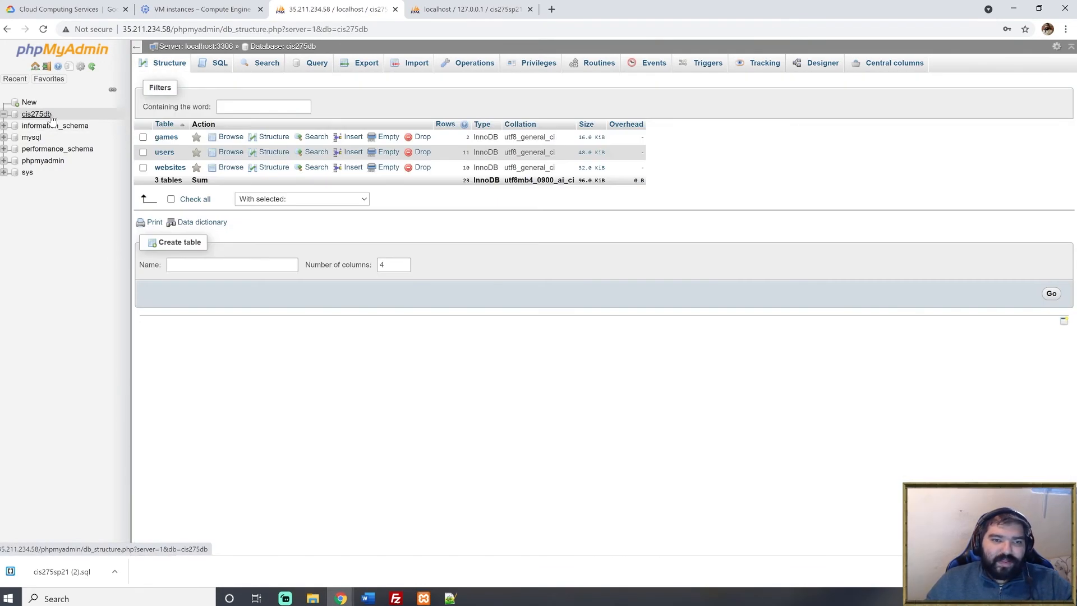
pyautogui.click(165, 140)
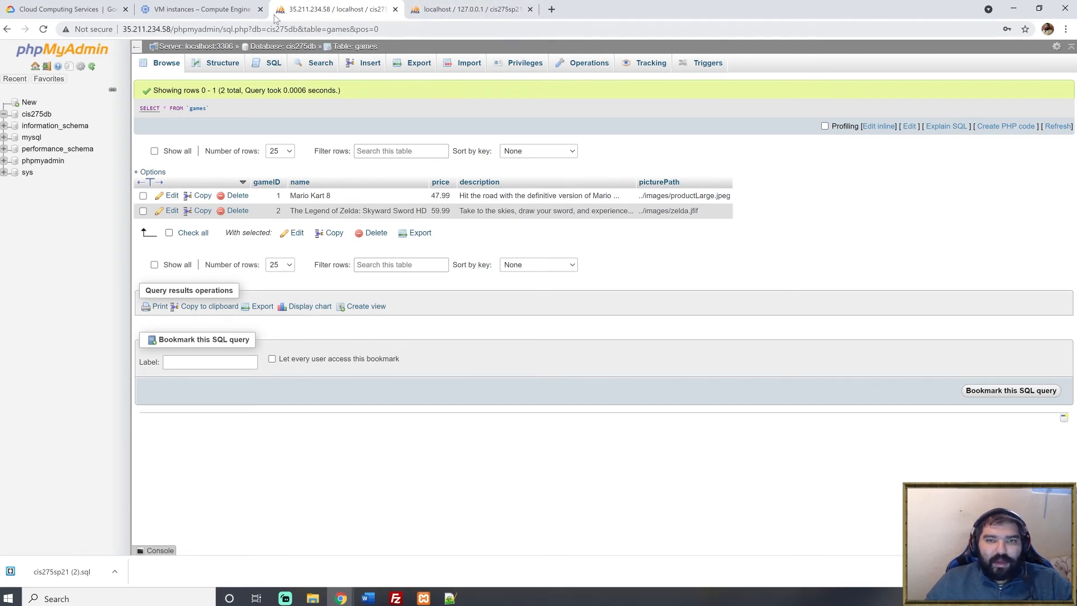
# Step: Load the Gamer Girls site at 35.211.234.58/gg and check its empty Games page
pyautogui.click(476, 9)
pyautogui.write('35.211.234.58')
pyautogui.press('Return')
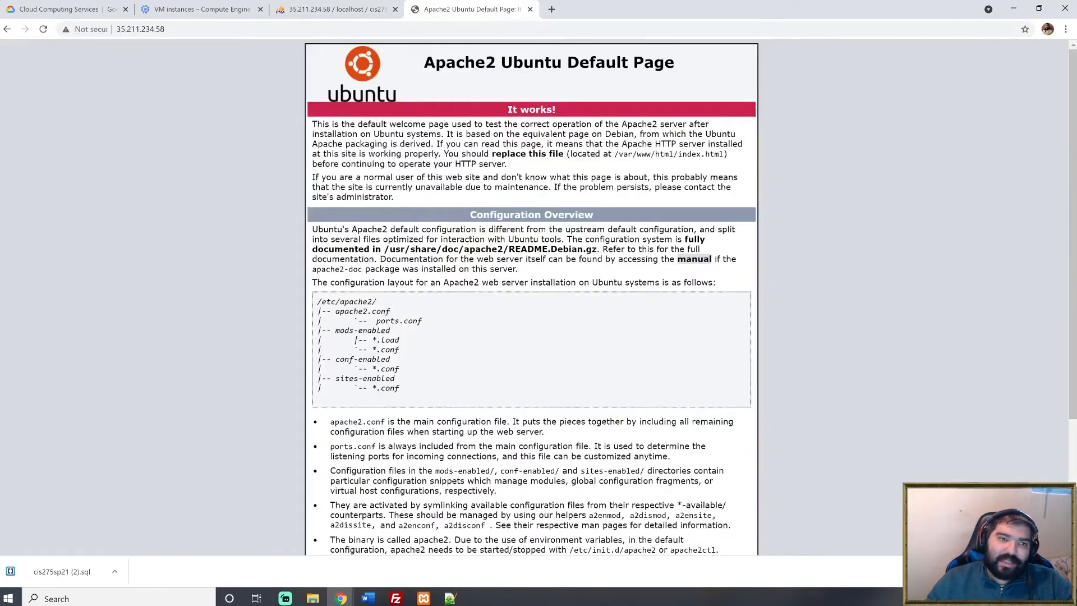
pyautogui.click(272, 29)
pyautogui.click(272, 29)
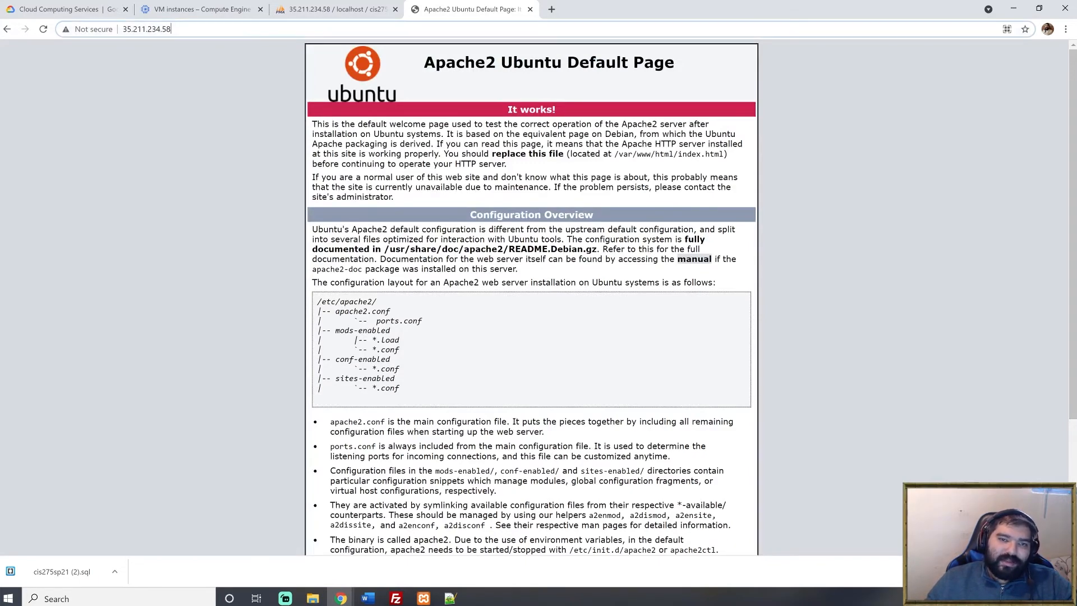
pyautogui.write('/gg')
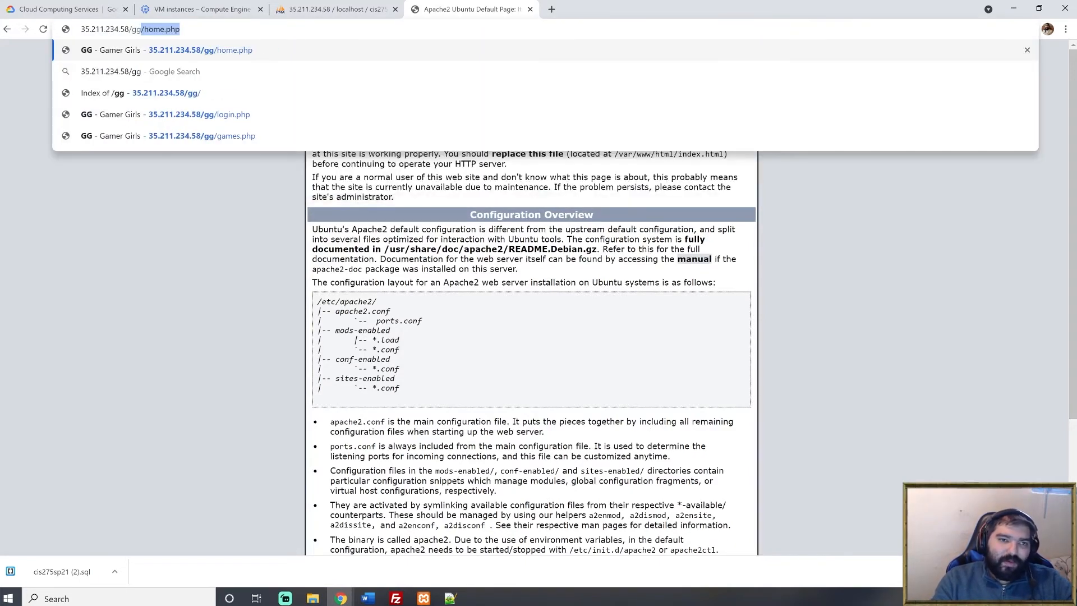
pyautogui.press('Return')
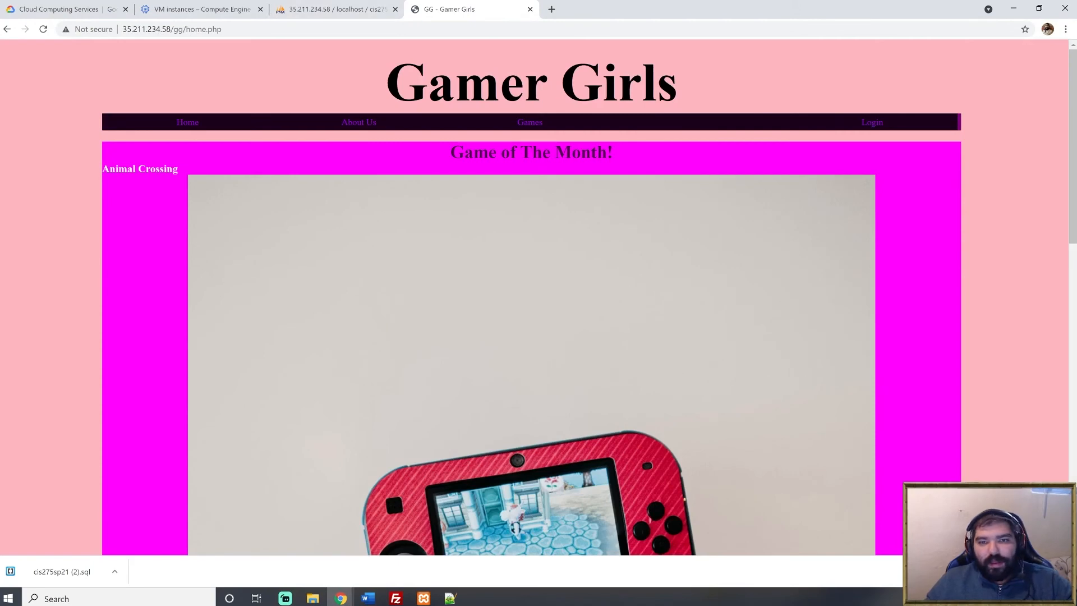
pyautogui.click(528, 123)
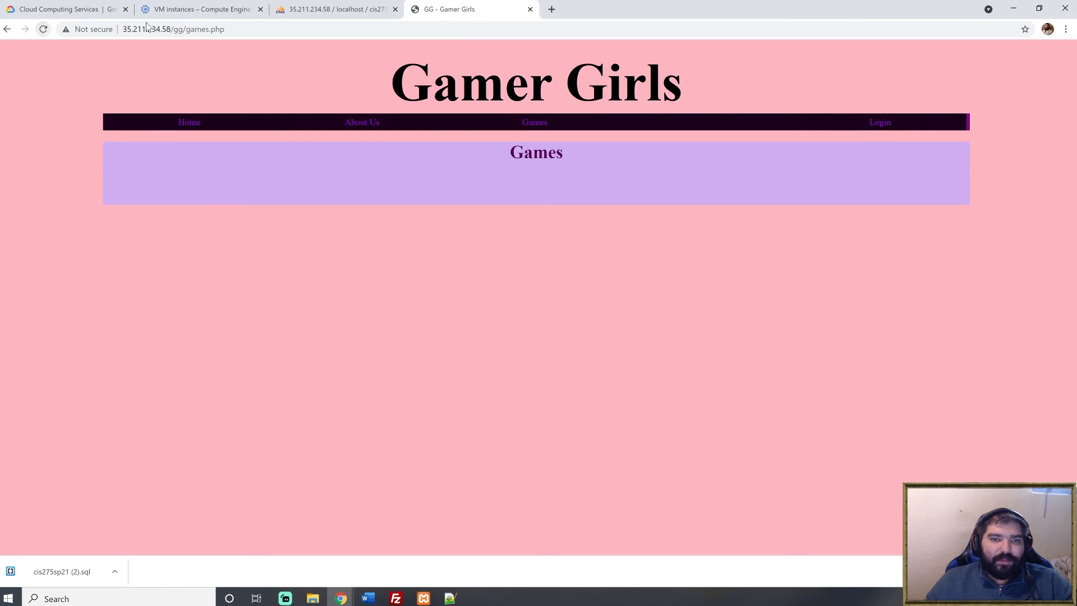
pyautogui.click(337, 9)
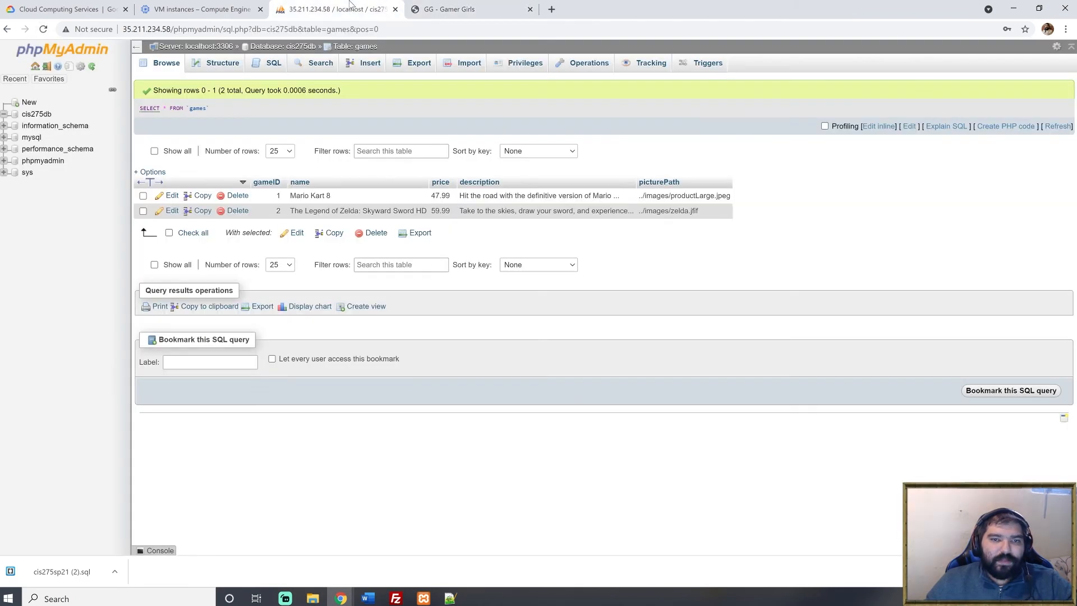
# Step: Create a second database named cis275sp21
pyautogui.click(37, 115)
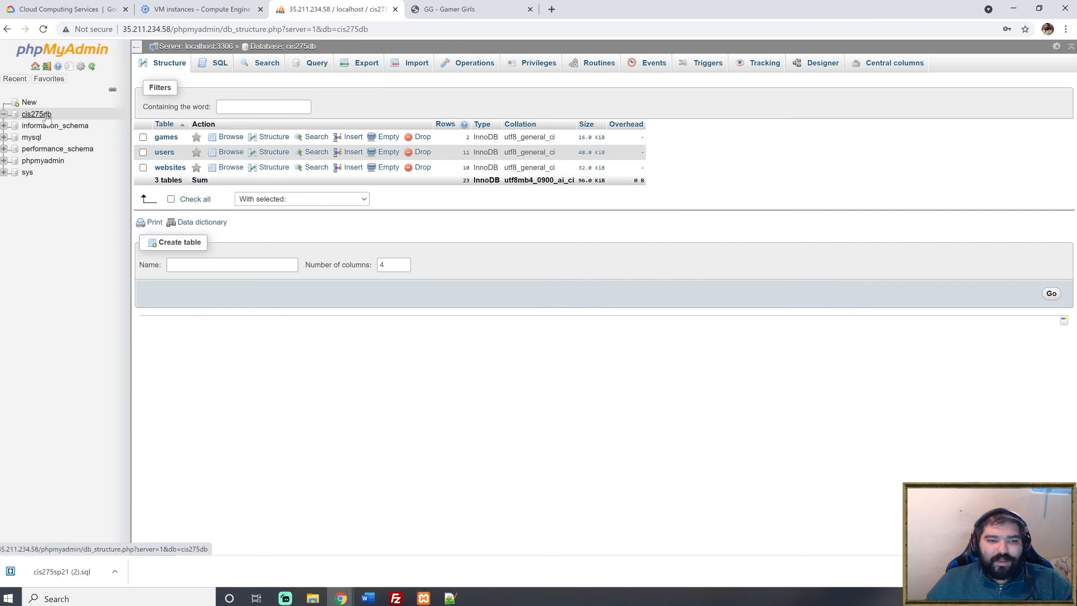
pyautogui.click(32, 105)
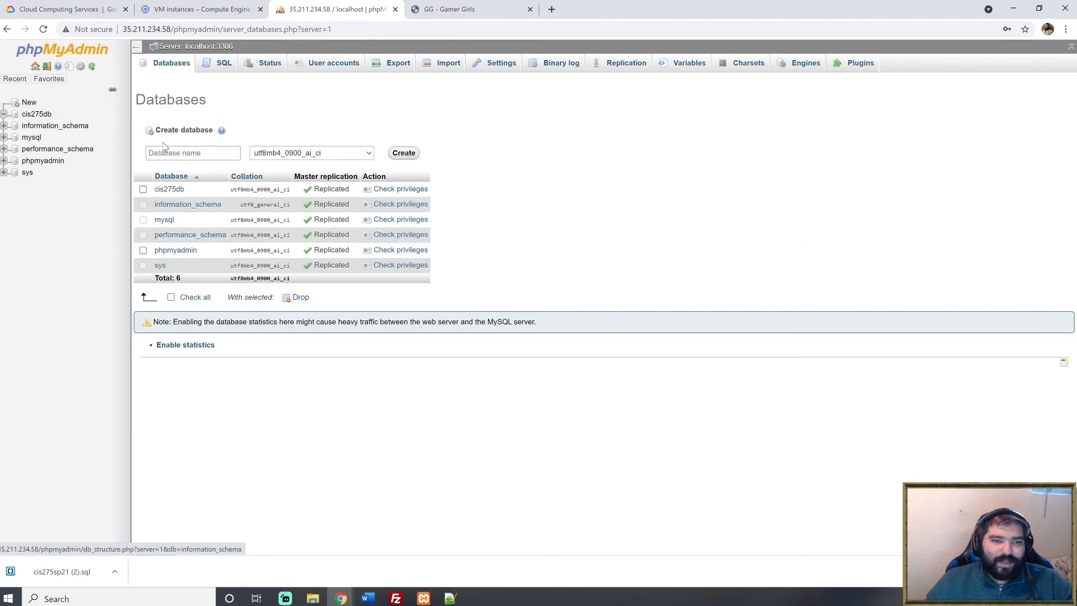
pyautogui.click(29, 102)
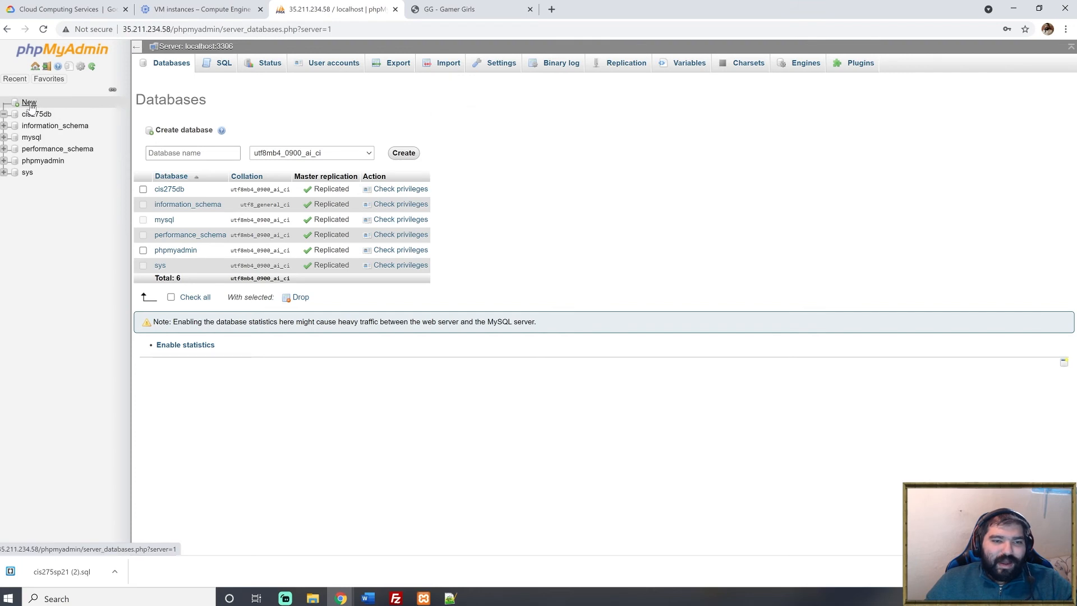
pyautogui.click(192, 154)
pyautogui.write('cis275sp21')
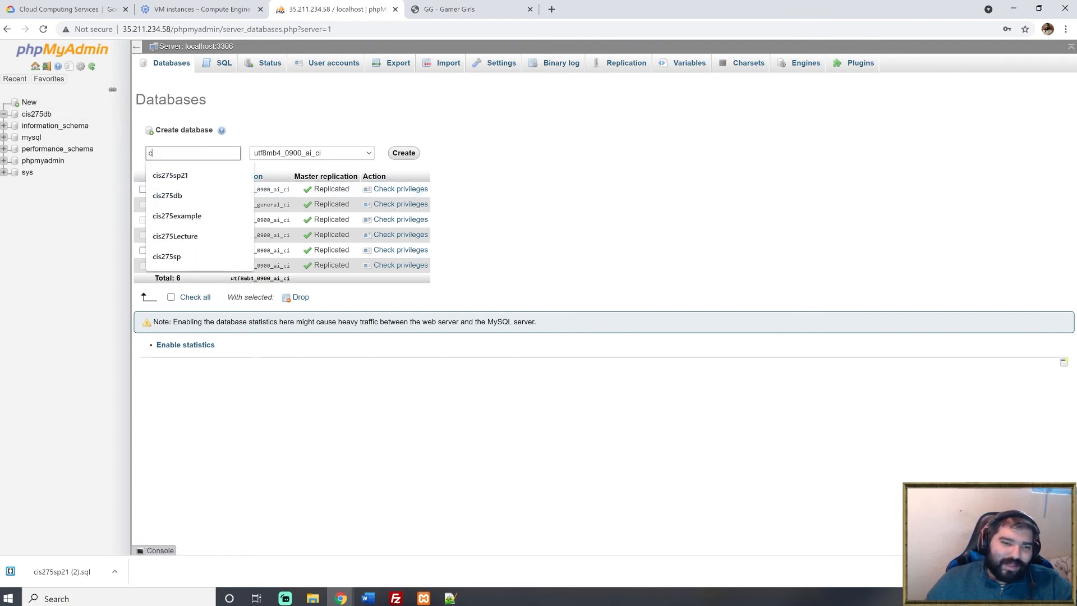
pyautogui.click(171, 175)
pyautogui.click(403, 153)
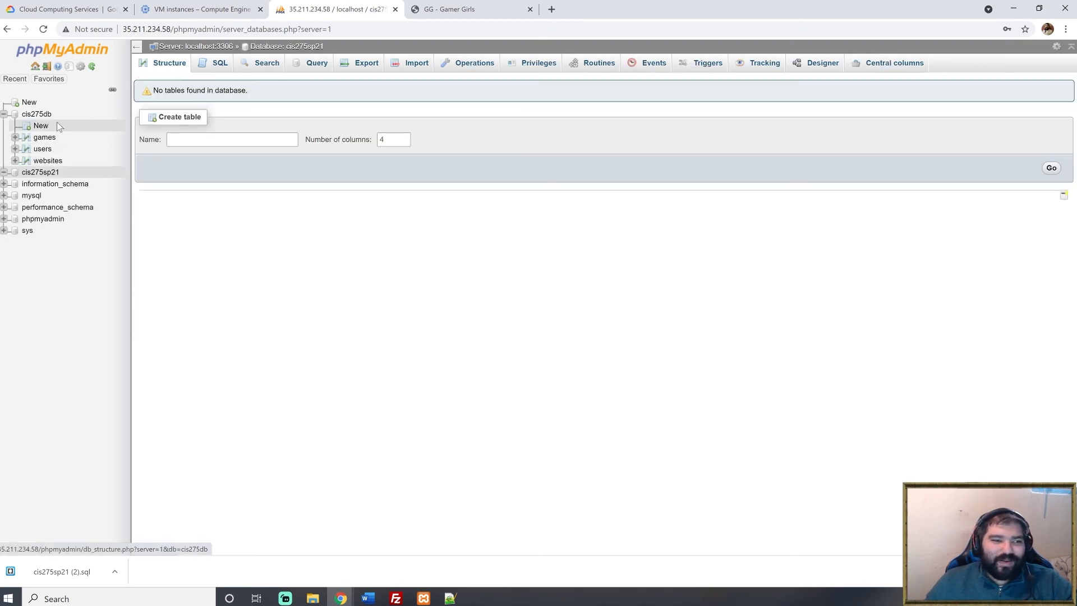
# Step: Run the auto-saved dump in cis275sp21 to create the games, users and websites tables
pyautogui.click(57, 171)
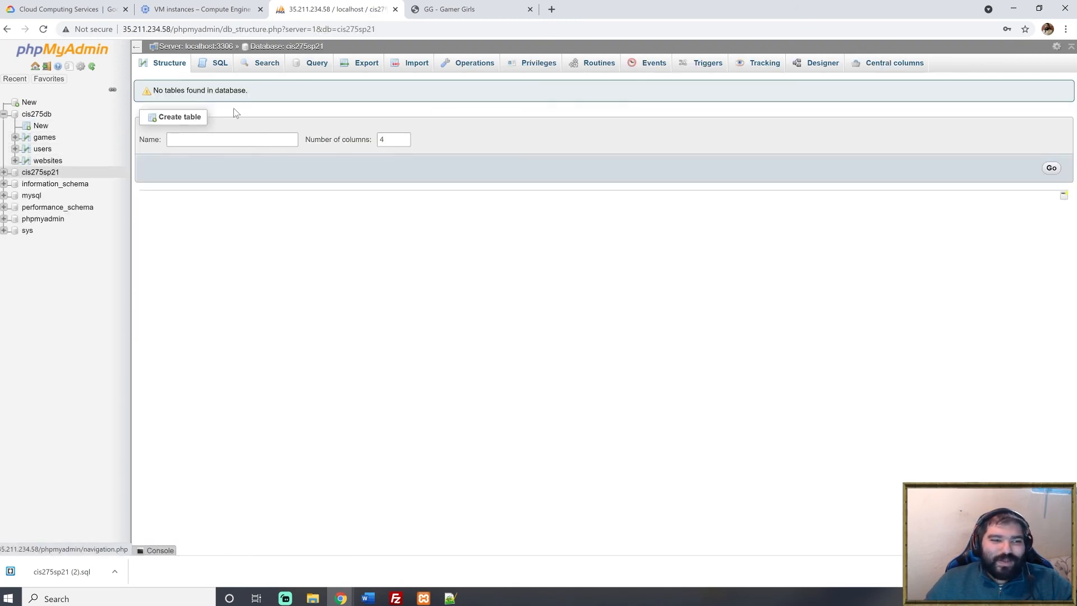
pyautogui.click(220, 64)
pyautogui.click(256, 221)
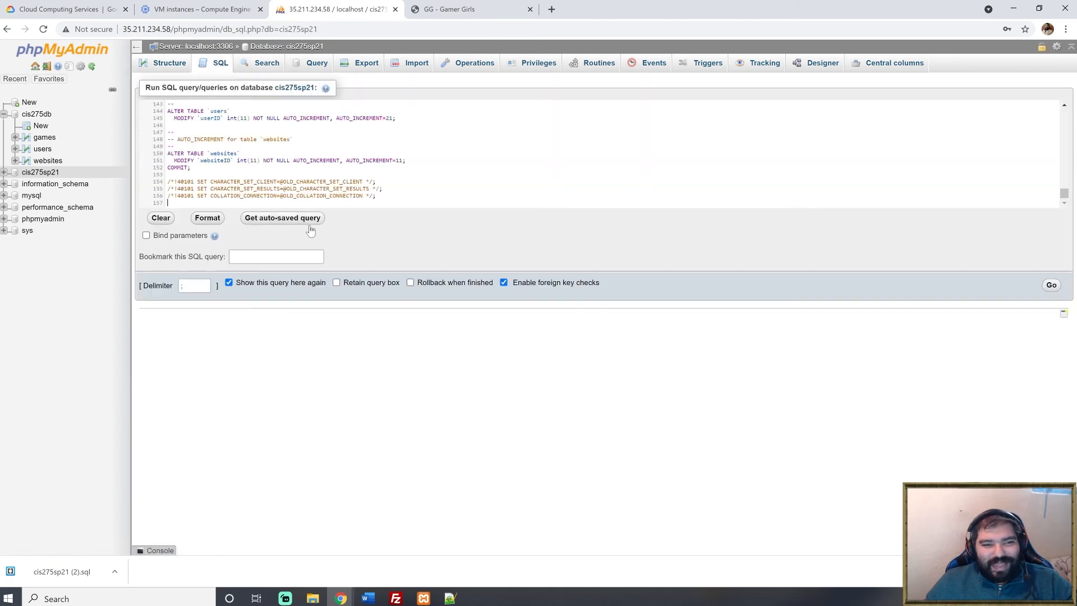
pyautogui.click(1050, 286)
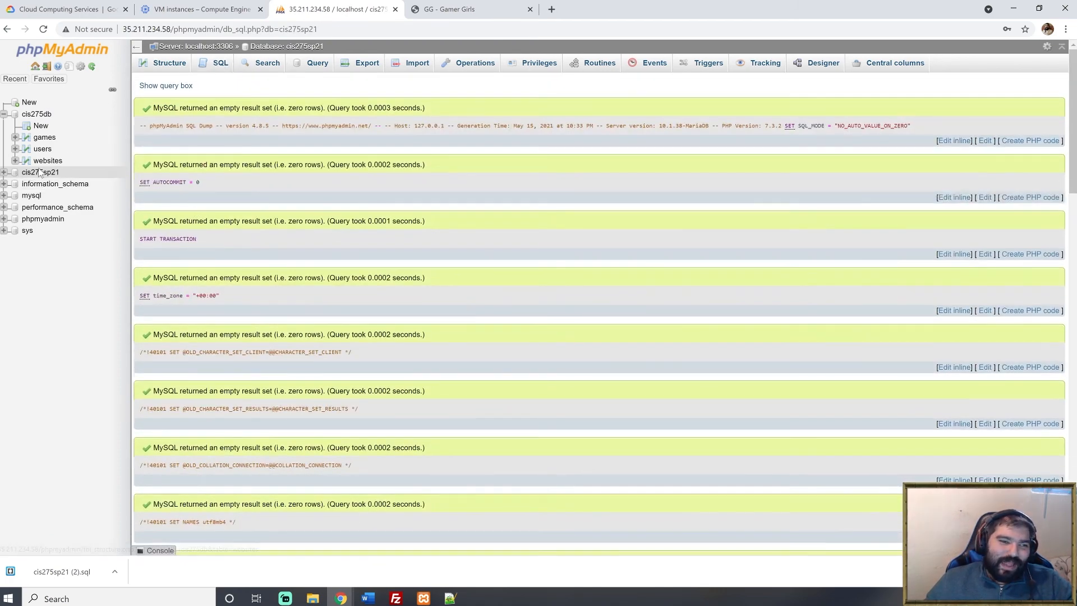
pyautogui.click(40, 172)
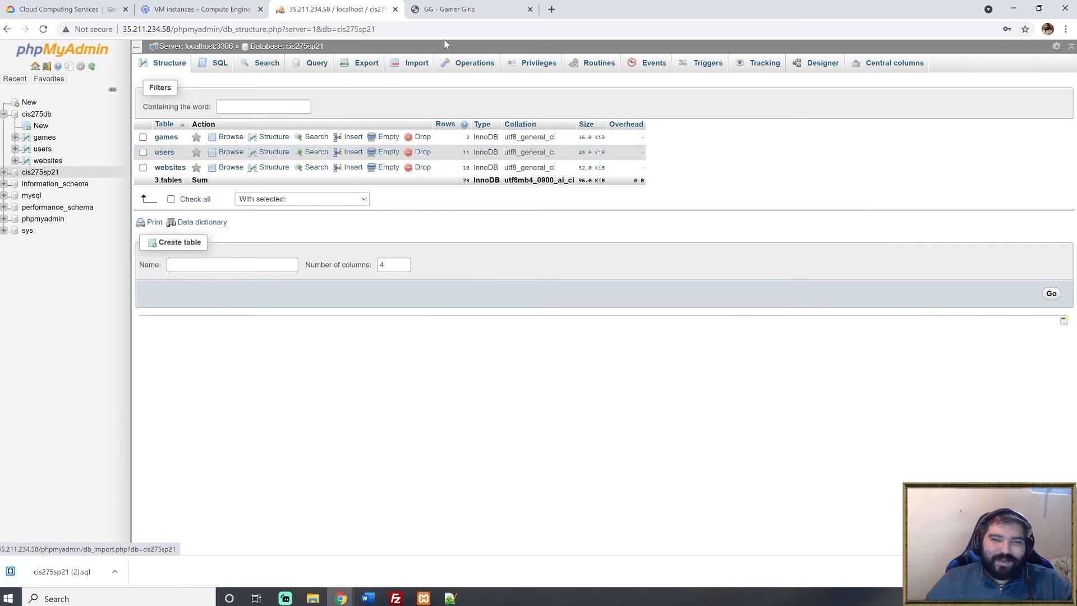
pyautogui.click(480, 11)
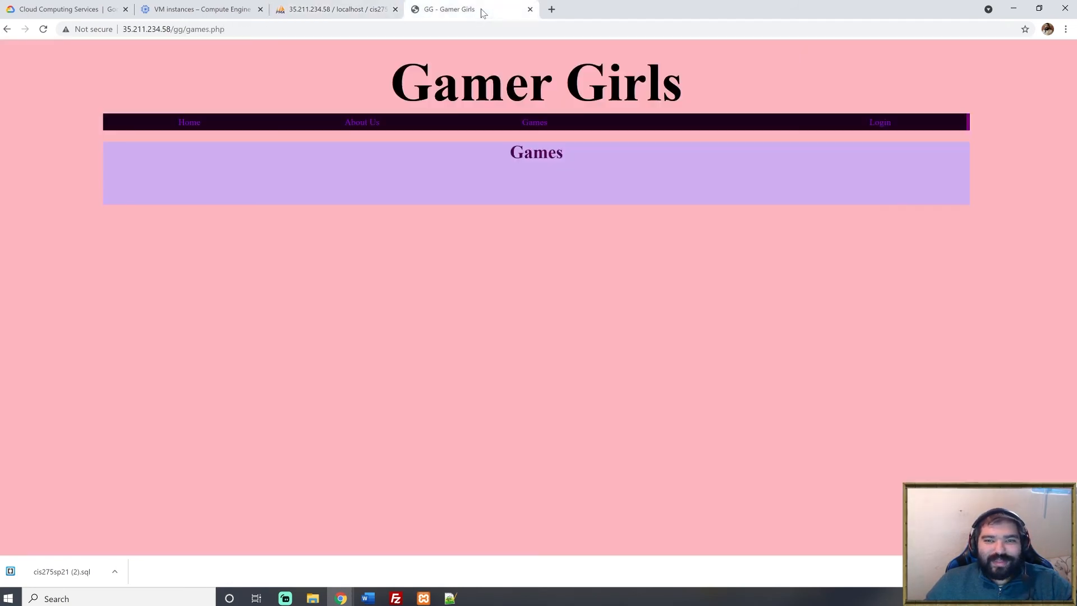
# Step: Reload games.php to list Mario Kart 8 and Zelda, then open the Zelda product page
pyautogui.click(44, 30)
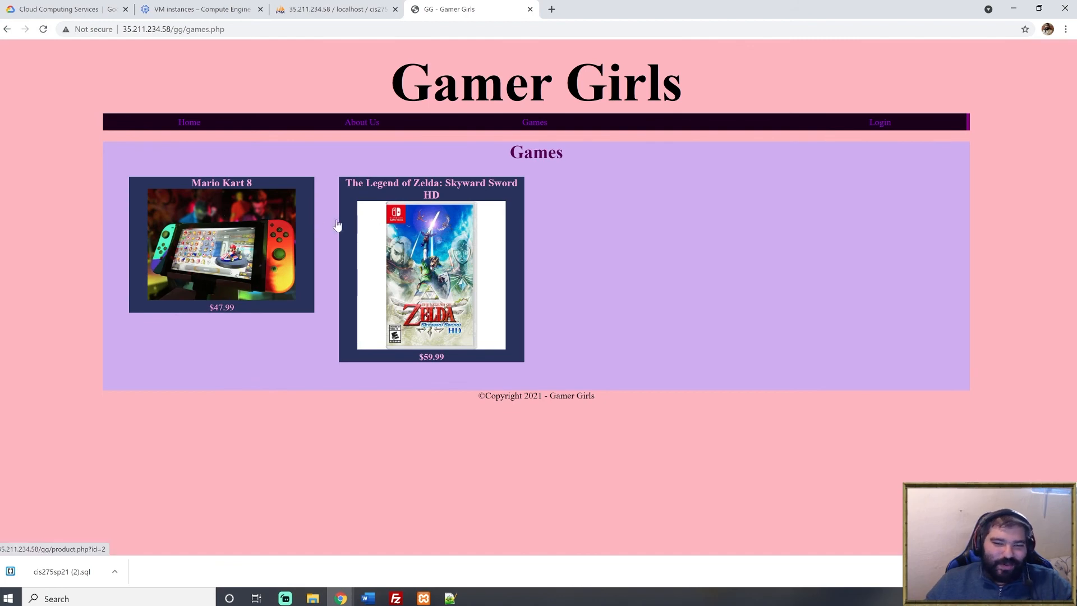
pyautogui.click(456, 218)
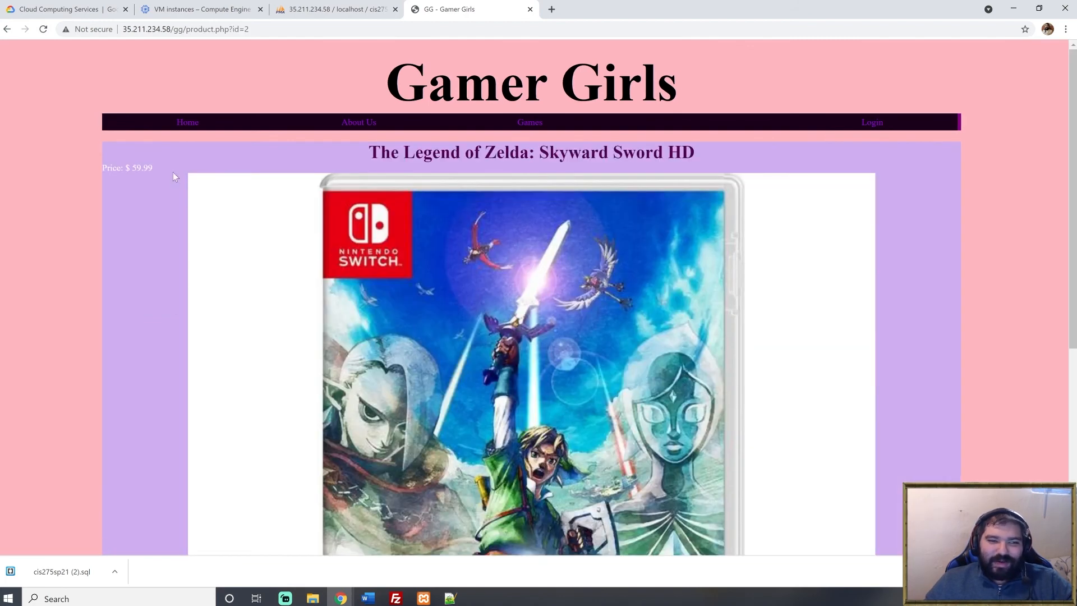
pyautogui.click(354, 123)
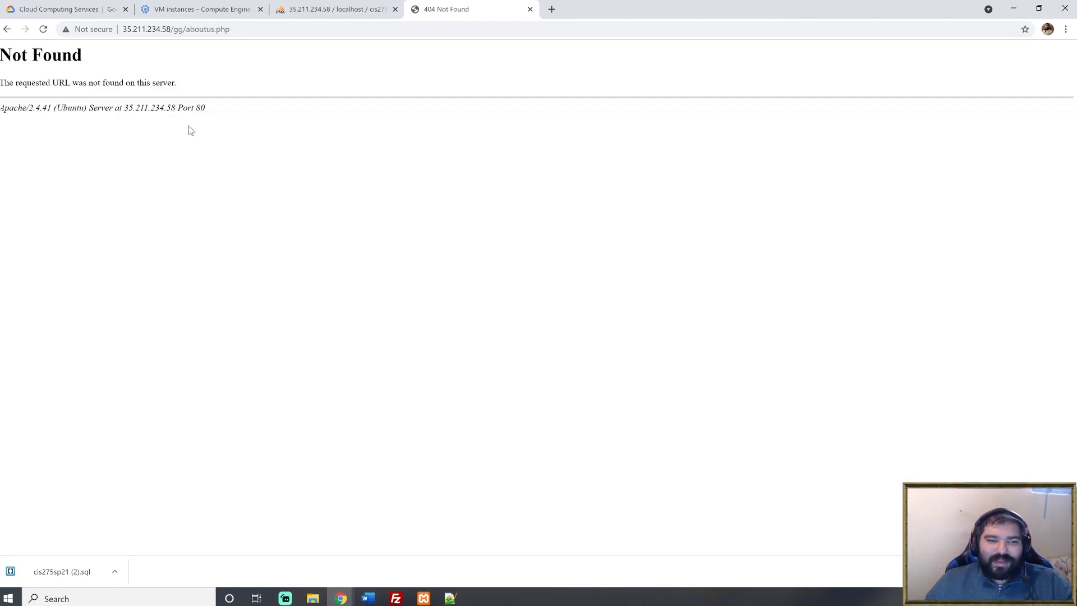
pyautogui.click(7, 32)
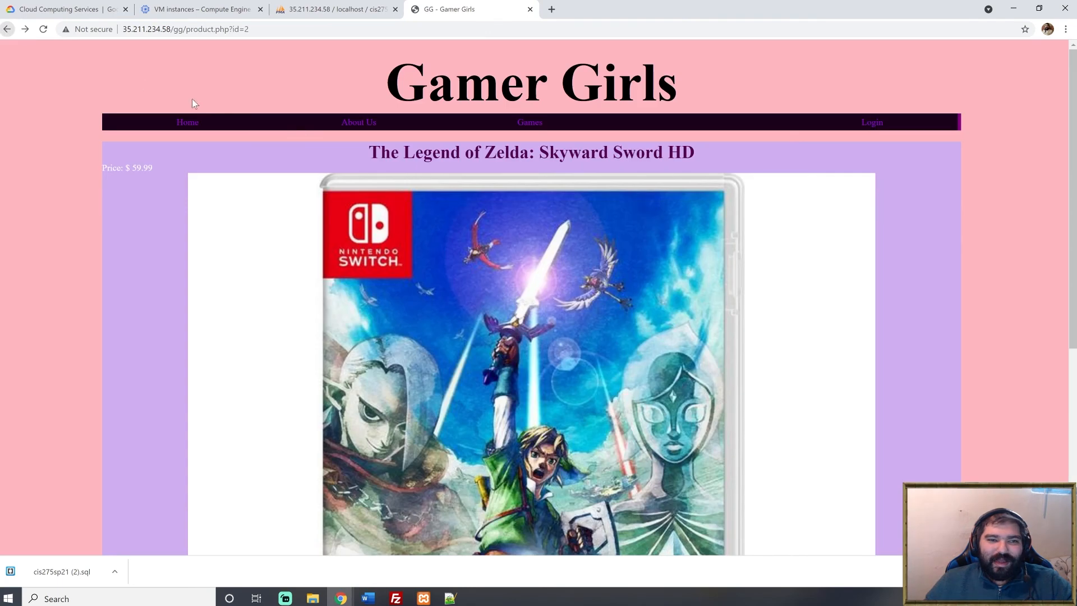
# Step: Correct the About Us address to aboutUs.php so the page loads
pyautogui.click(363, 128)
pyautogui.click(212, 29)
pyautogui.click(212, 30)
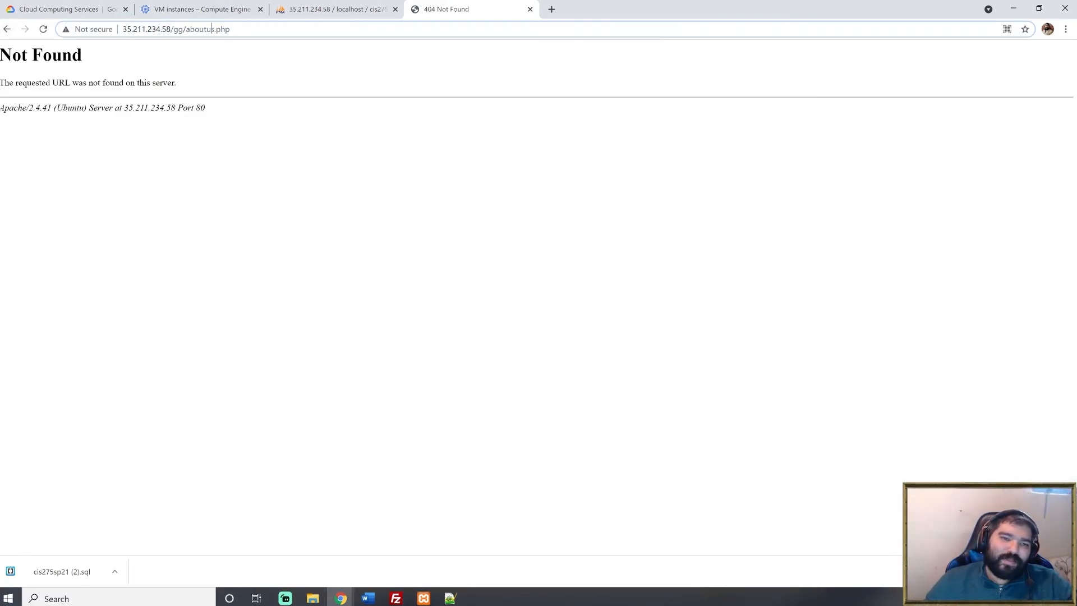
pyautogui.press('BackSpace')
pyautogui.write('U')
pyautogui.press('Return')
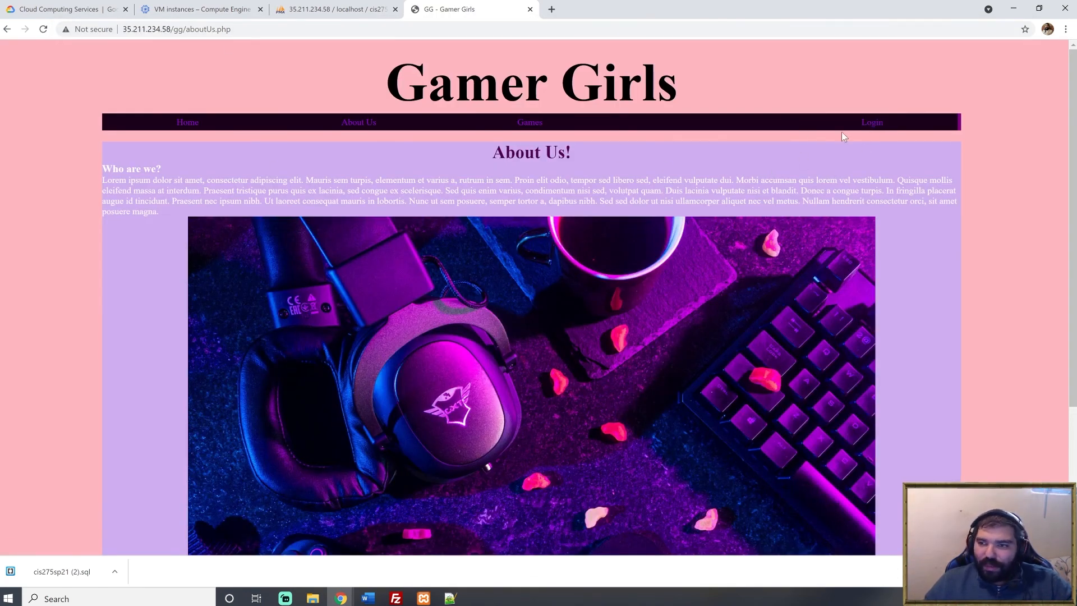
# Step: Log into Gamer Girls with the saved test account's username and password
pyautogui.click(871, 122)
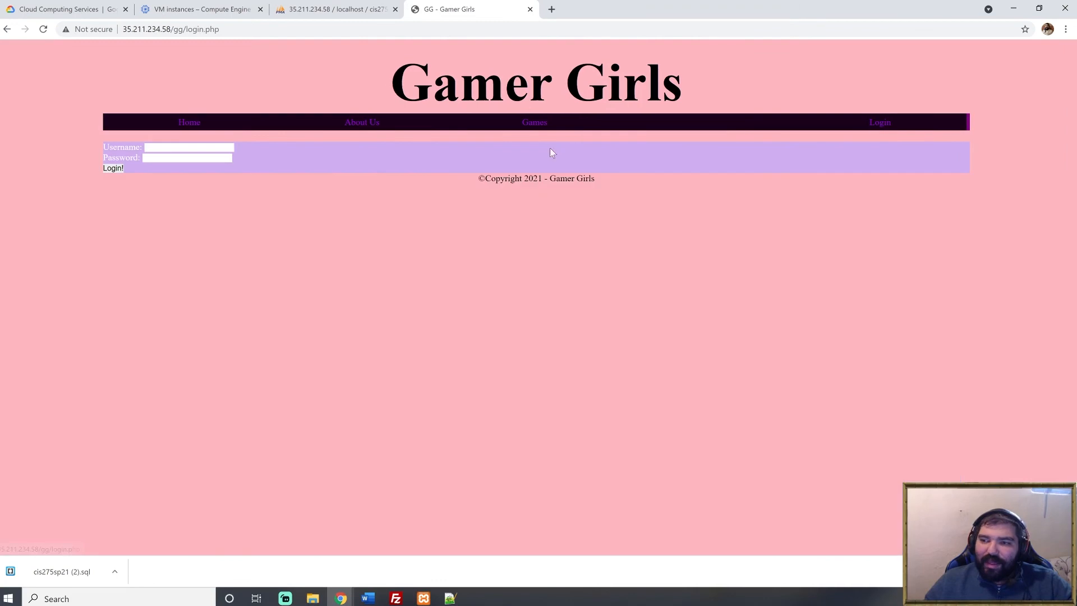
pyautogui.click(162, 148)
pyautogui.click(190, 185)
pyautogui.click(185, 158)
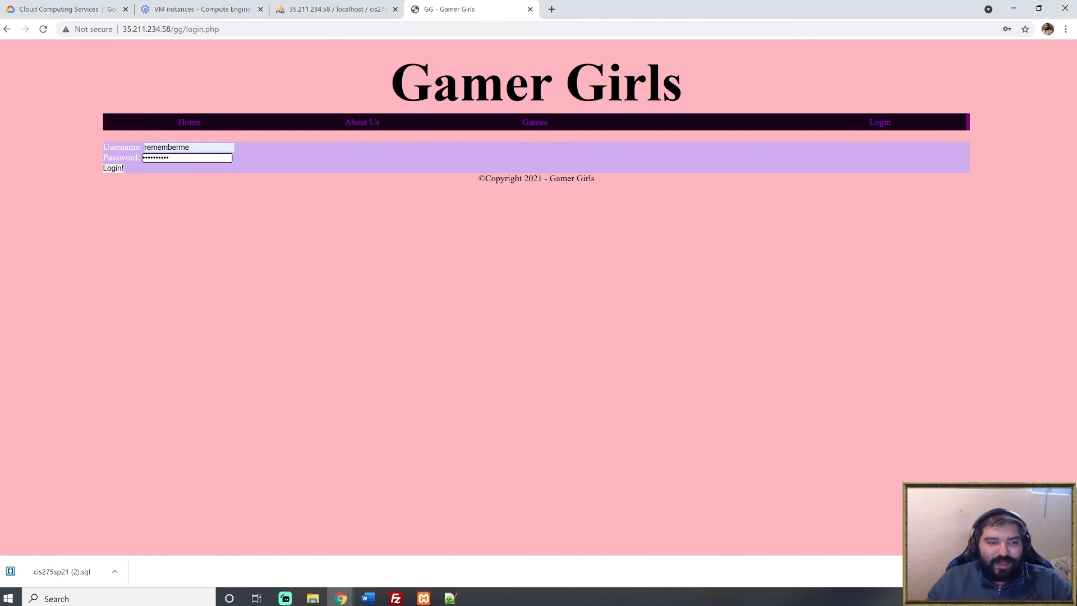
pyautogui.click(113, 168)
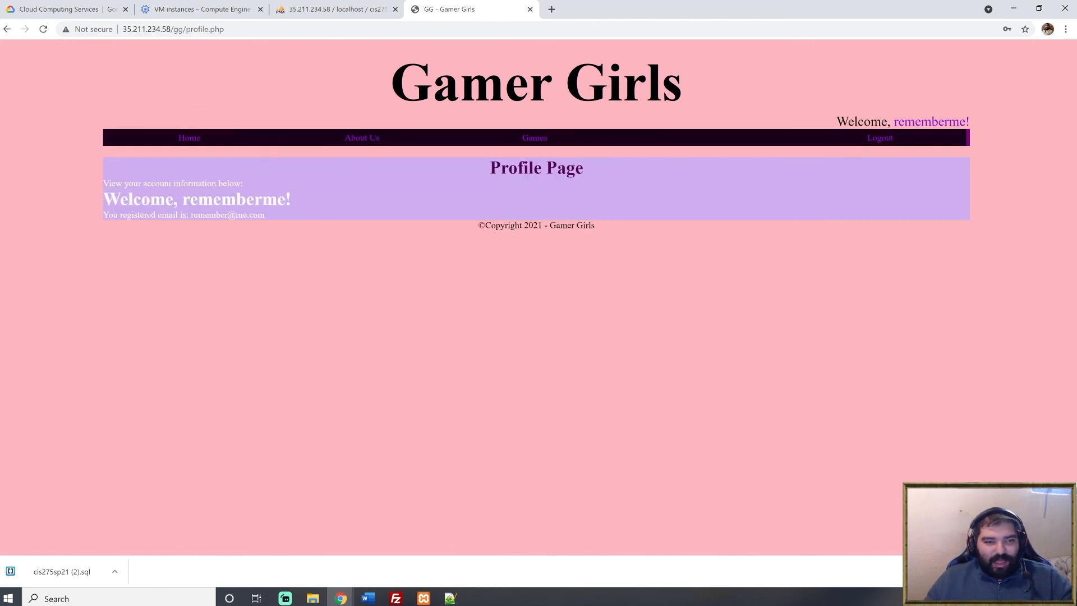
# Step: Visit the Home, Games and profile pages, then log out
pyautogui.click(193, 139)
pyautogui.click(512, 137)
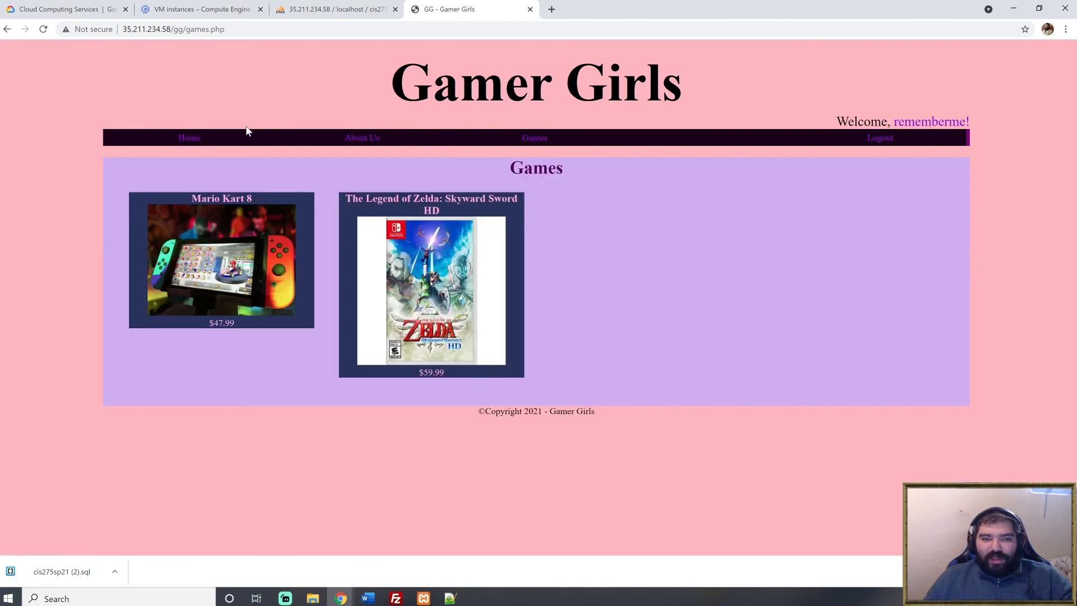
pyautogui.click(189, 137)
pyautogui.click(902, 127)
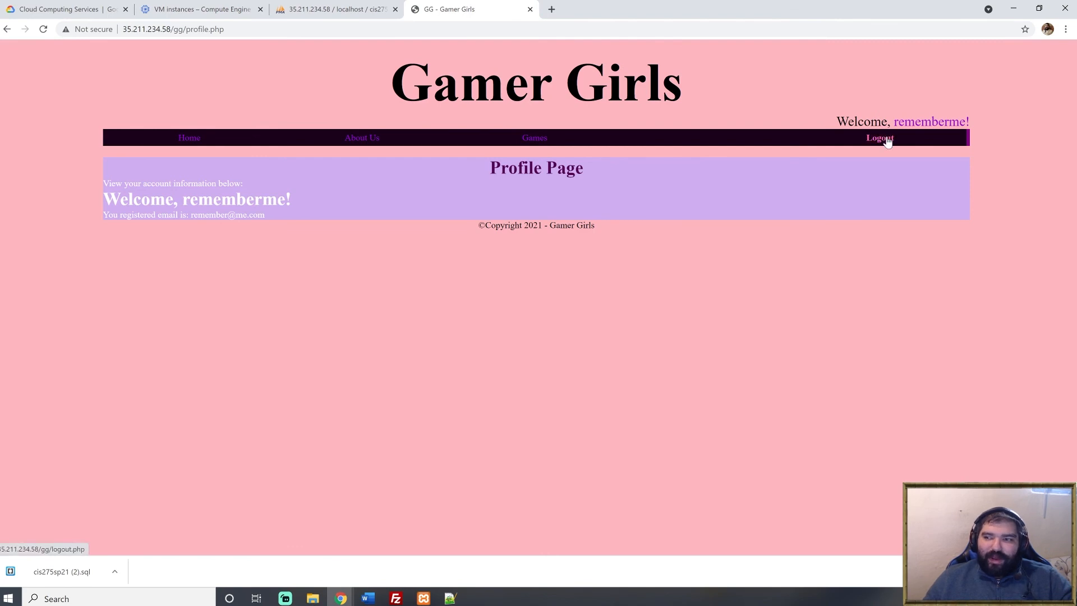
pyautogui.click(887, 143)
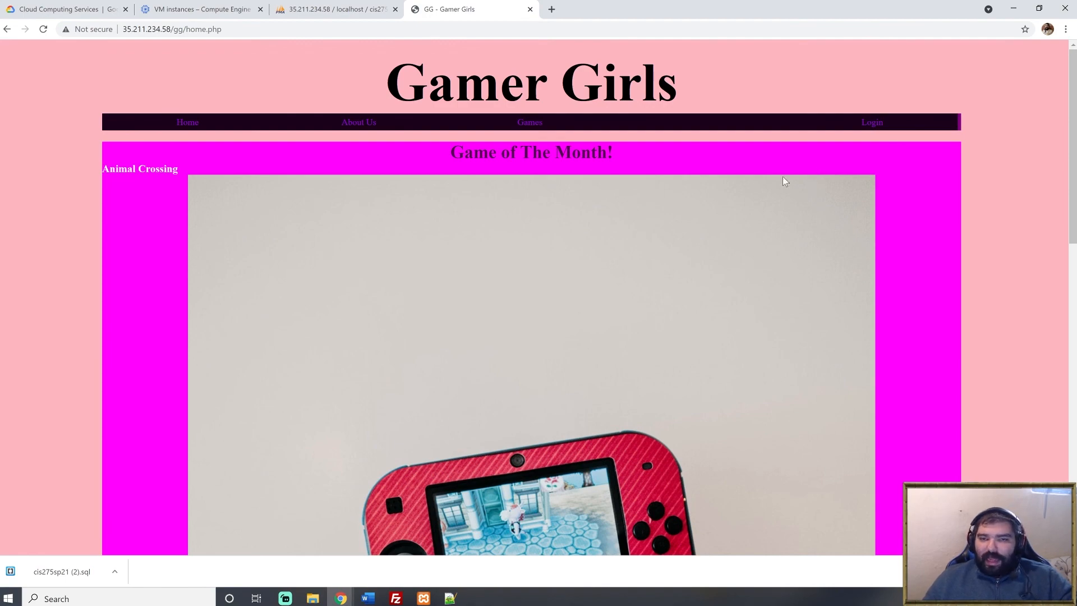
pyautogui.moveTo(1072, 89)
pyautogui.mouseDown()
pyautogui.moveTo(1072, 279)
pyautogui.moveTo(1072, 90)
pyautogui.mouseUp()
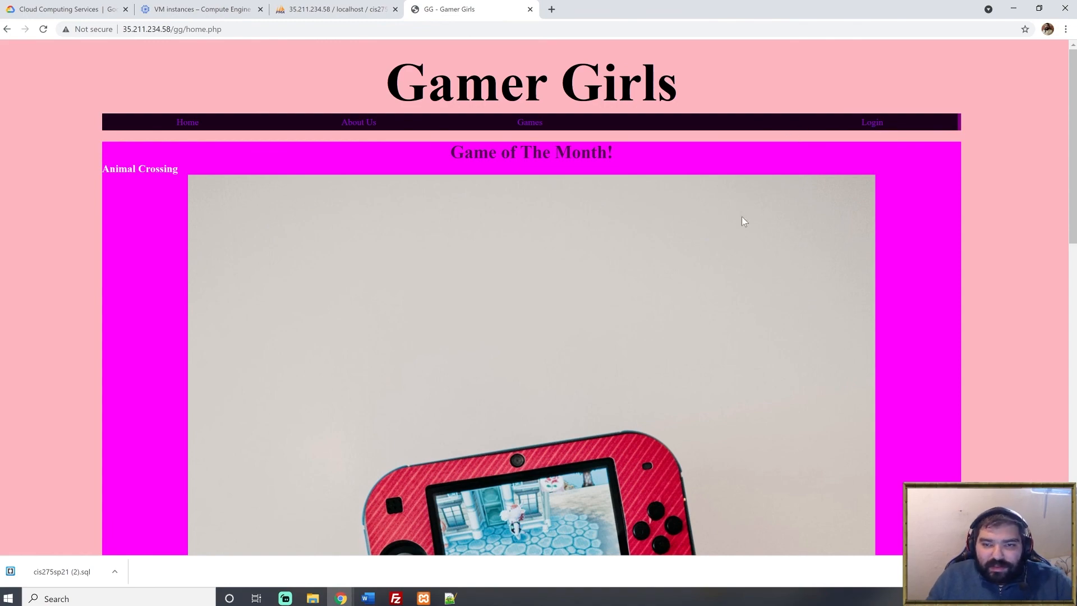
pyautogui.scroll(-12, 729, 211)
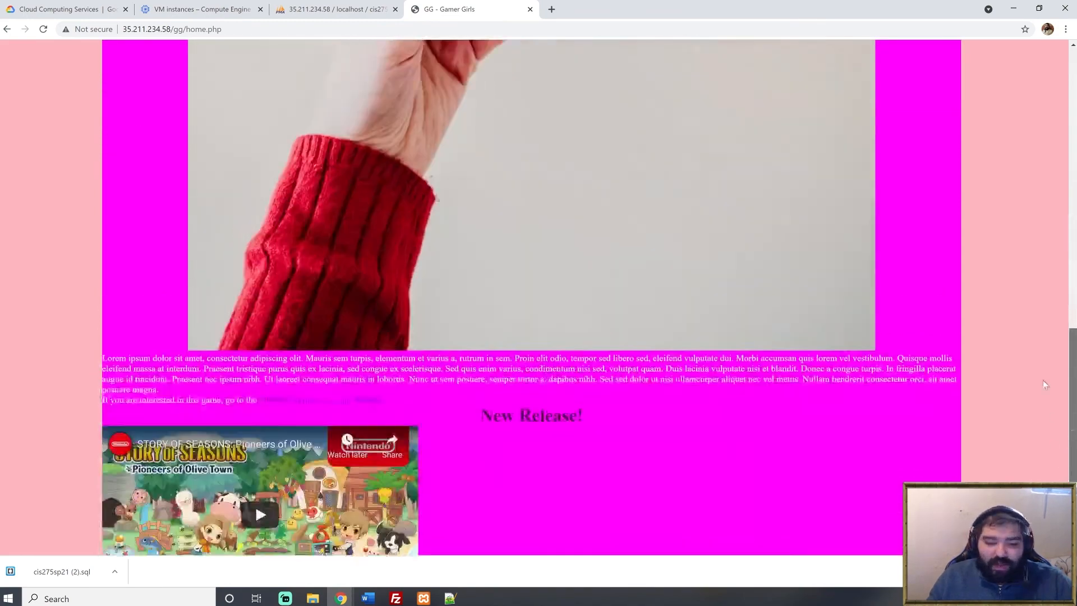
pyautogui.moveTo(1073, 430); pyautogui.dragTo(1072, 127)
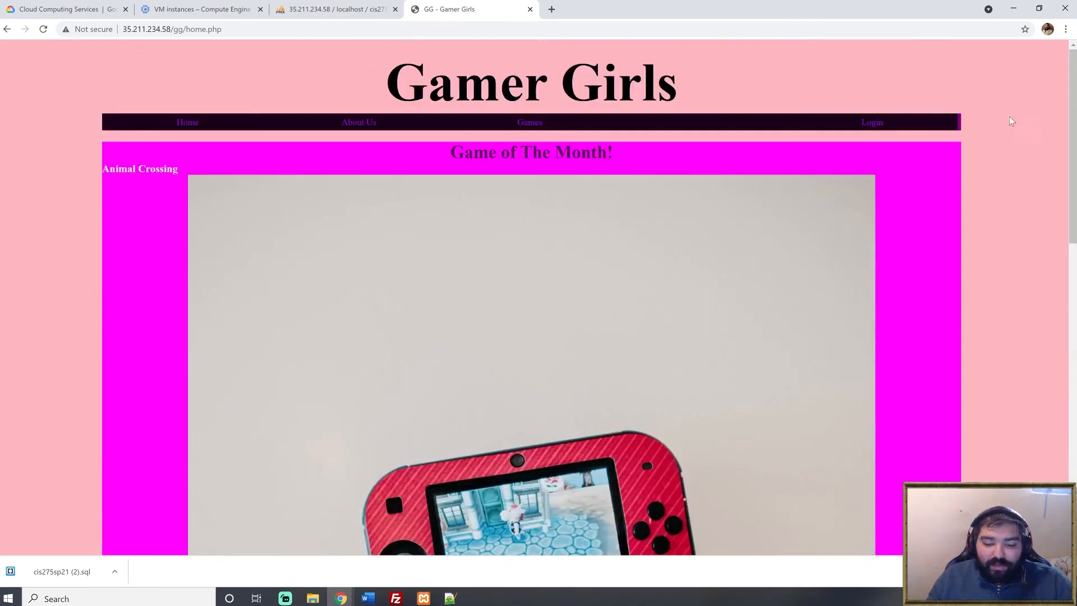
pyautogui.click(396, 597)
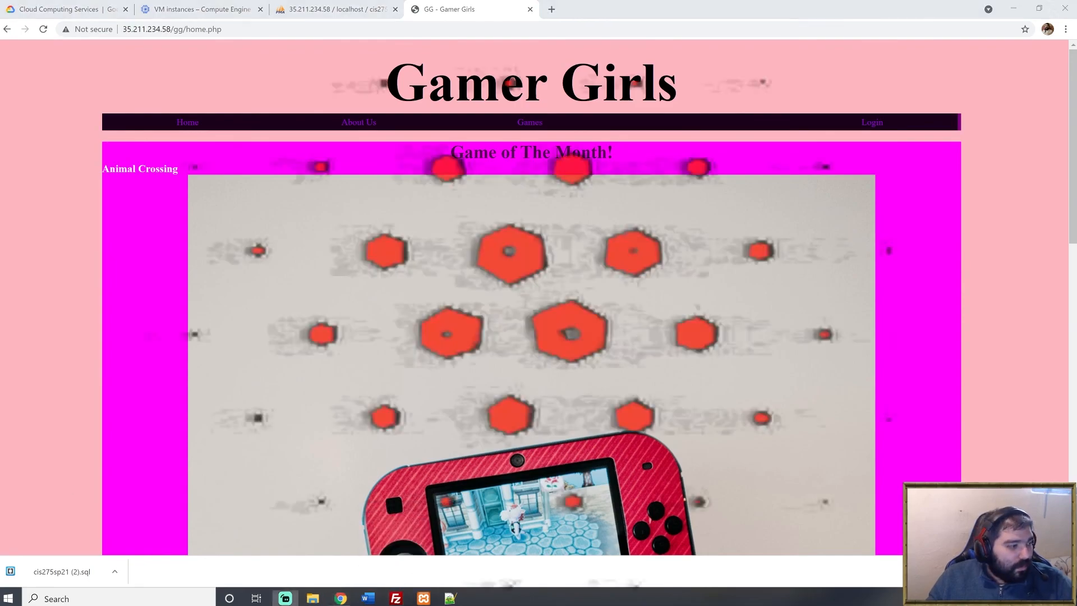